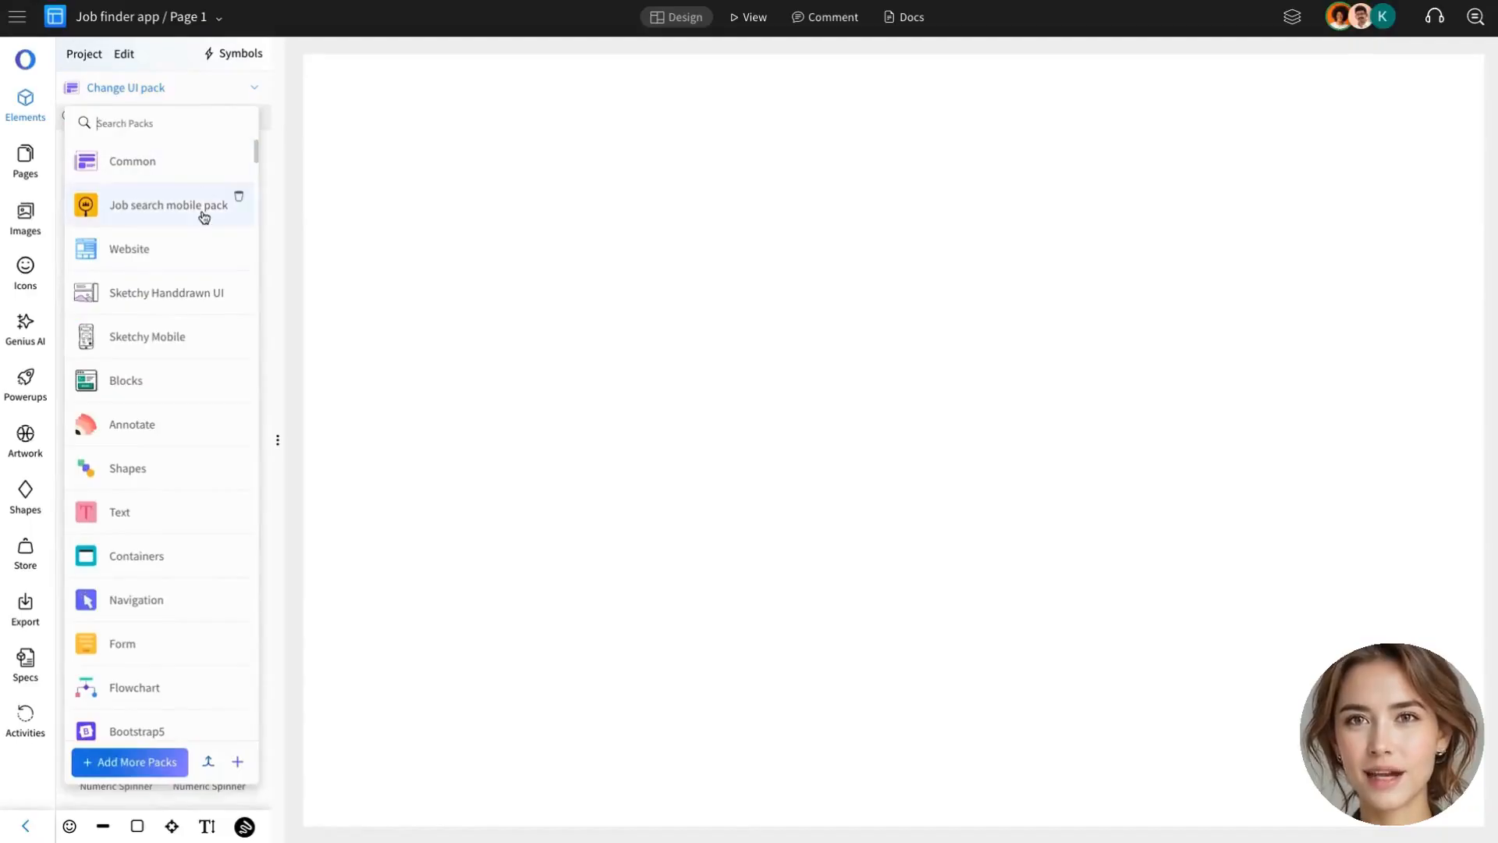
Step: Load the Job search mobile pack and look through its Frames, Status bar & Keypad, Navigation, Buttons and Elements components
{"action": "left_click", "coordinate": [203, 215]}
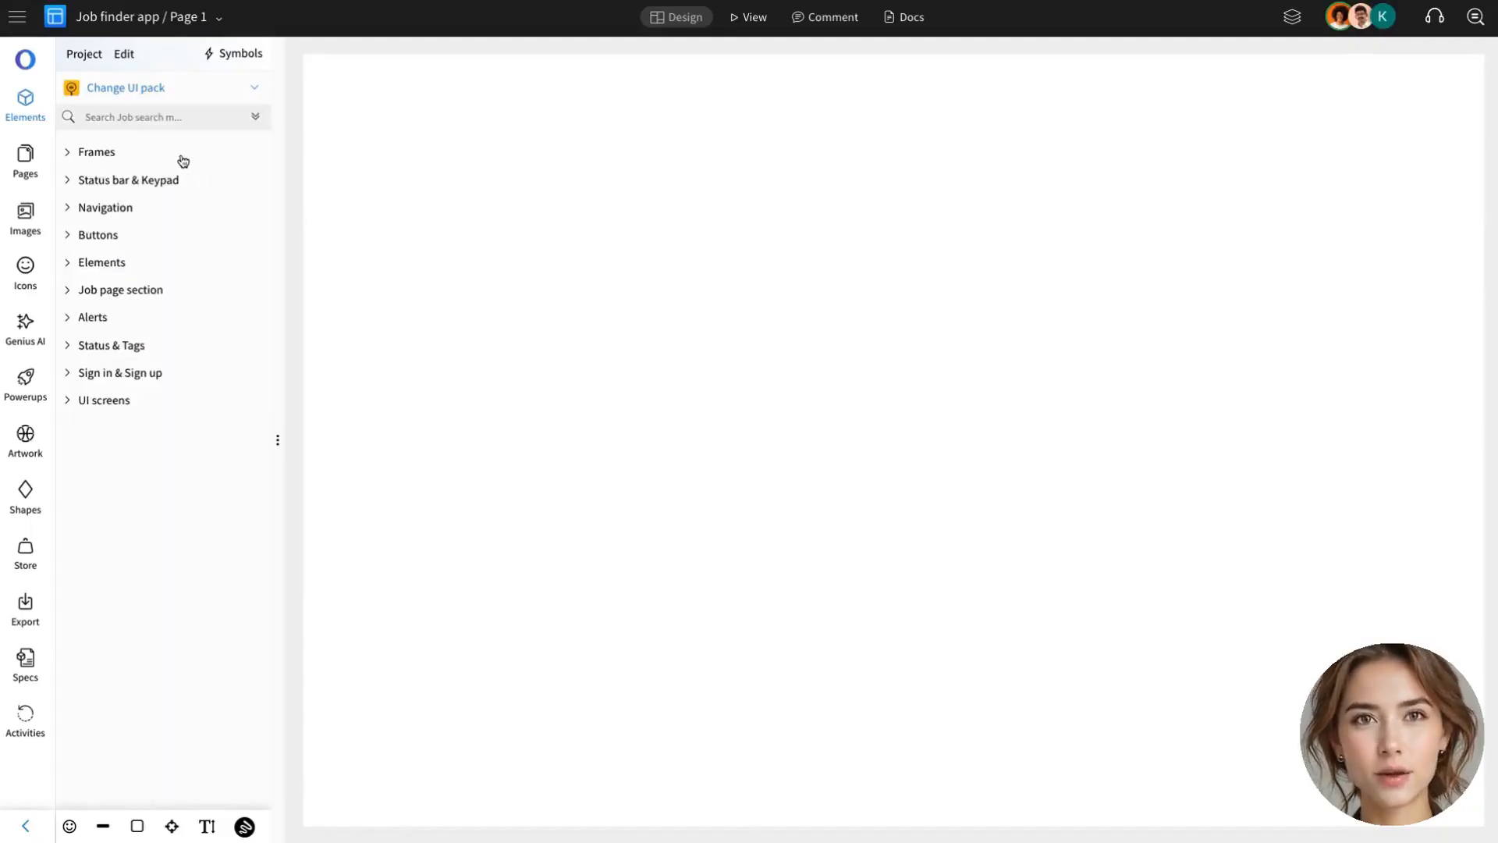
{"action": "left_click", "coordinate": [182, 159]}
{"action": "left_click", "coordinate": [156, 405]}
{"action": "scroll", "coordinate": [150, 414], "scroll_direction": "down", "scroll_amount": 5}
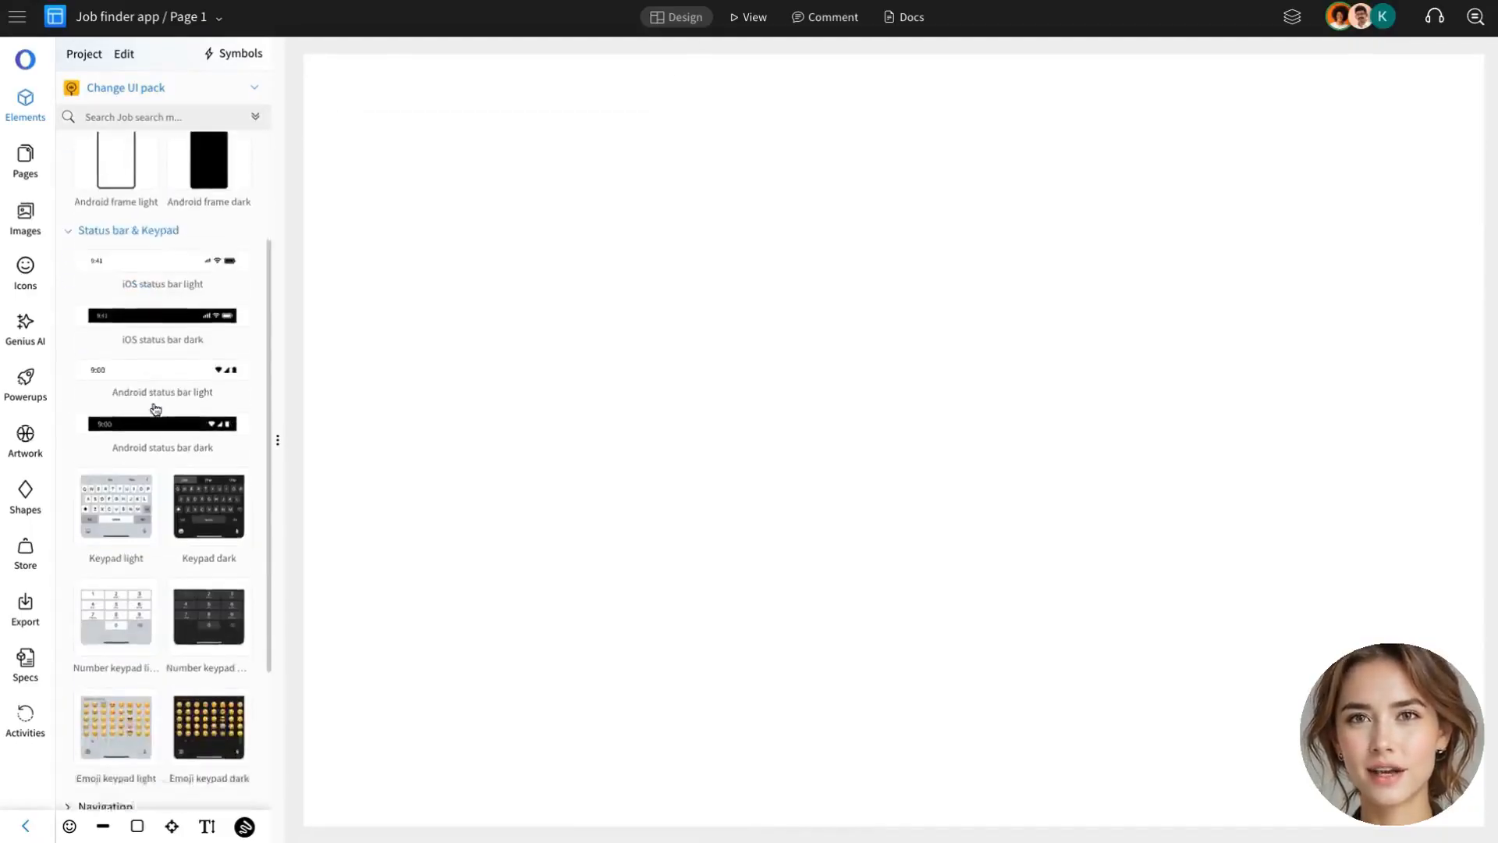
{"action": "left_click", "coordinate": [142, 600]}
{"action": "scroll", "coordinate": [137, 613], "scroll_direction": "down", "scroll_amount": 5}
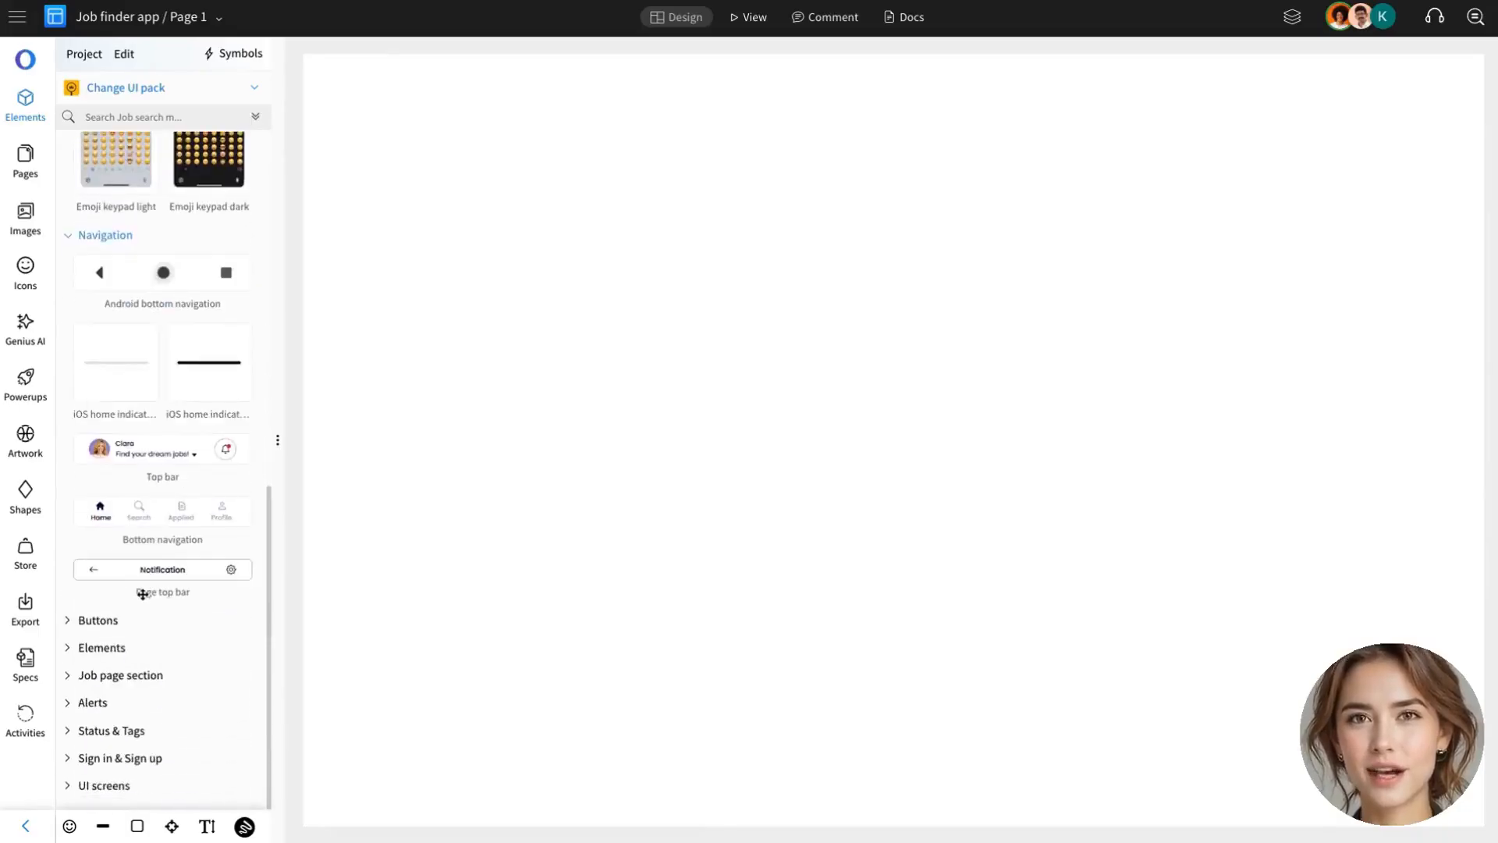
{"action": "left_click", "coordinate": [137, 628]}
{"action": "left_click", "coordinate": [127, 648]}
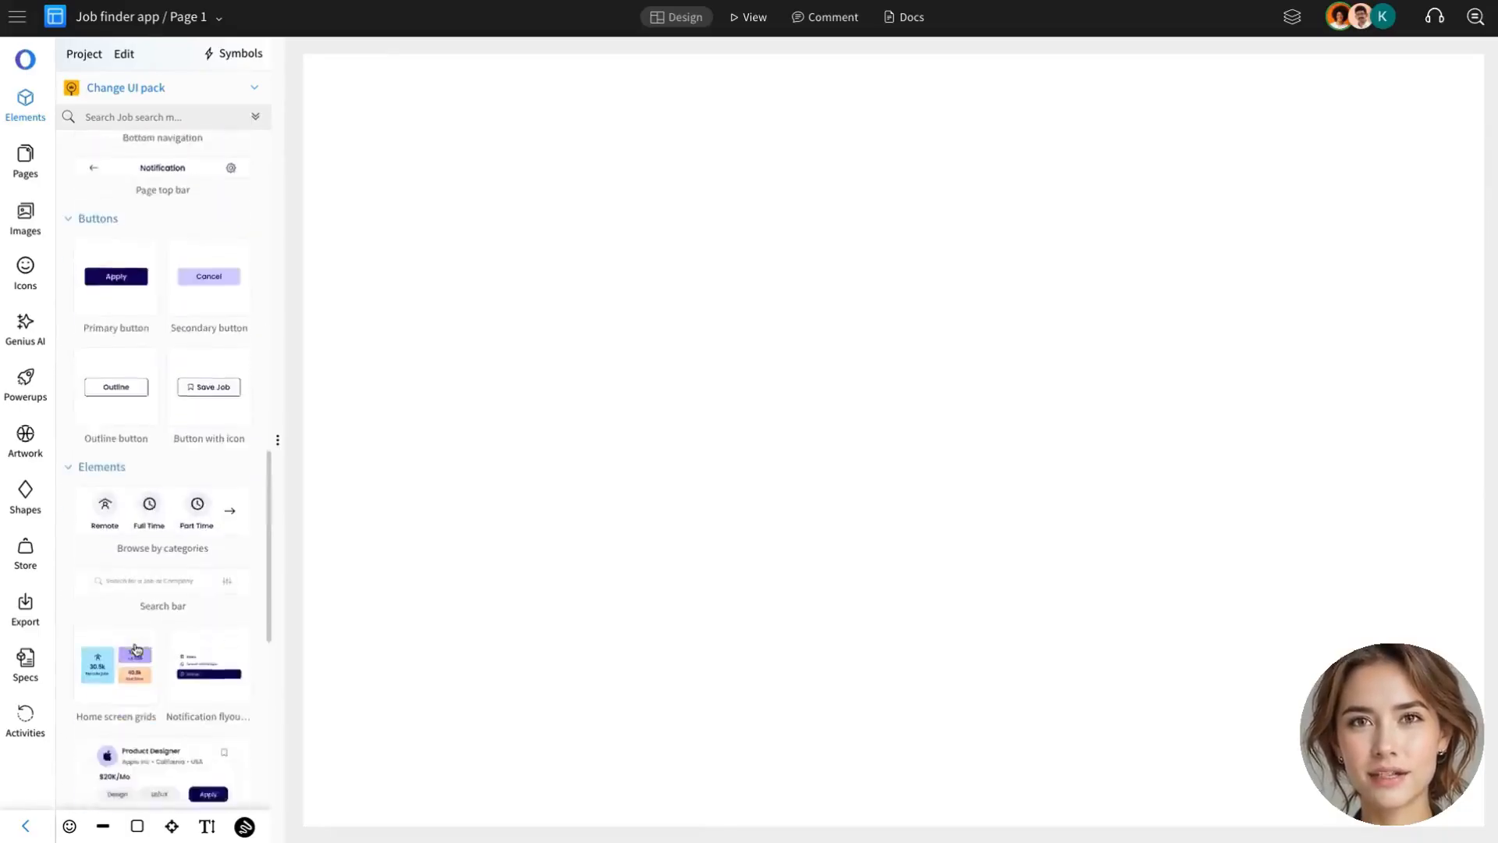
{"action": "scroll", "coordinate": [152, 652], "scroll_direction": "down", "scroll_amount": 8}
Step: Look through the pack's Job page section, Alerts, Status & Tags, Sign in & Sign up and UI screens components
{"action": "left_click", "coordinate": [154, 673]}
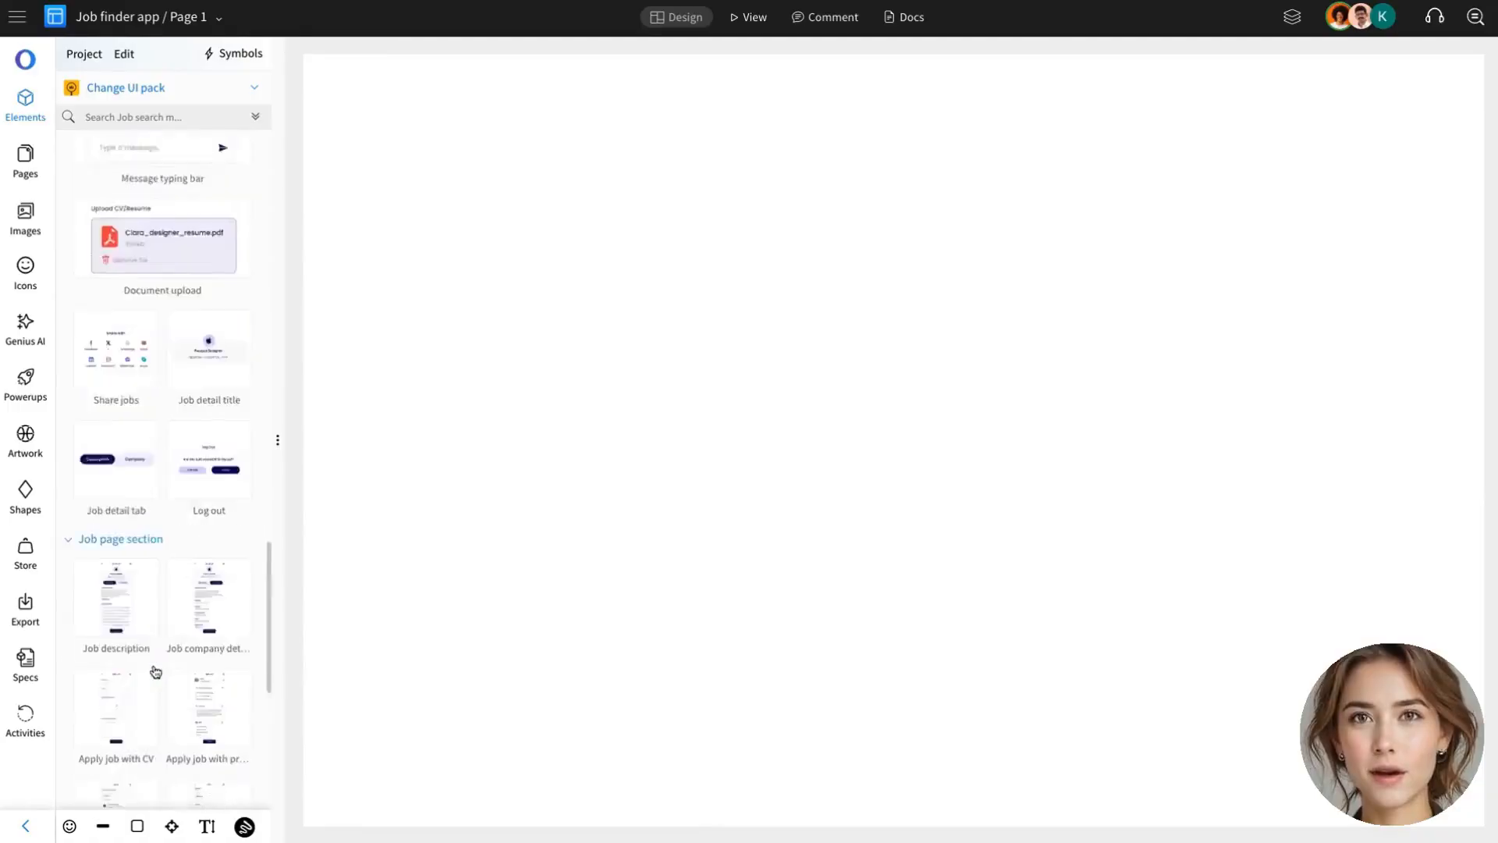
{"action": "scroll", "coordinate": [152, 670], "scroll_direction": "down", "scroll_amount": 5}
{"action": "left_click", "coordinate": [145, 703]}
{"action": "scroll", "coordinate": [145, 726], "scroll_direction": "down", "scroll_amount": 2}
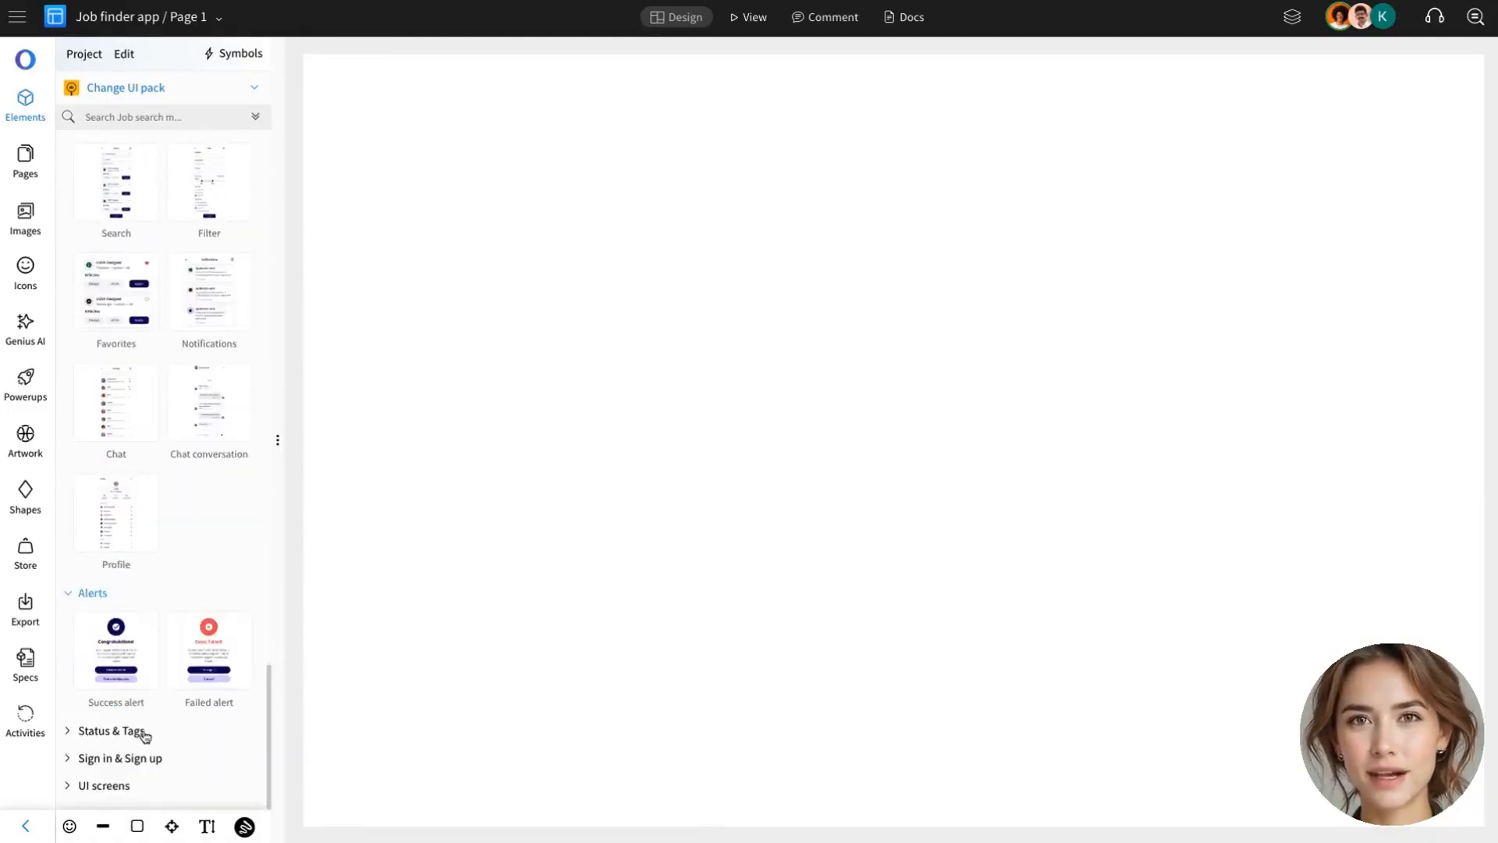
{"action": "left_click", "coordinate": [146, 734]}
{"action": "scroll", "coordinate": [146, 732], "scroll_direction": "down", "scroll_amount": 5}
{"action": "left_click", "coordinate": [141, 759]}
{"action": "scroll", "coordinate": [144, 755], "scroll_direction": "down", "scroll_amount": 3}
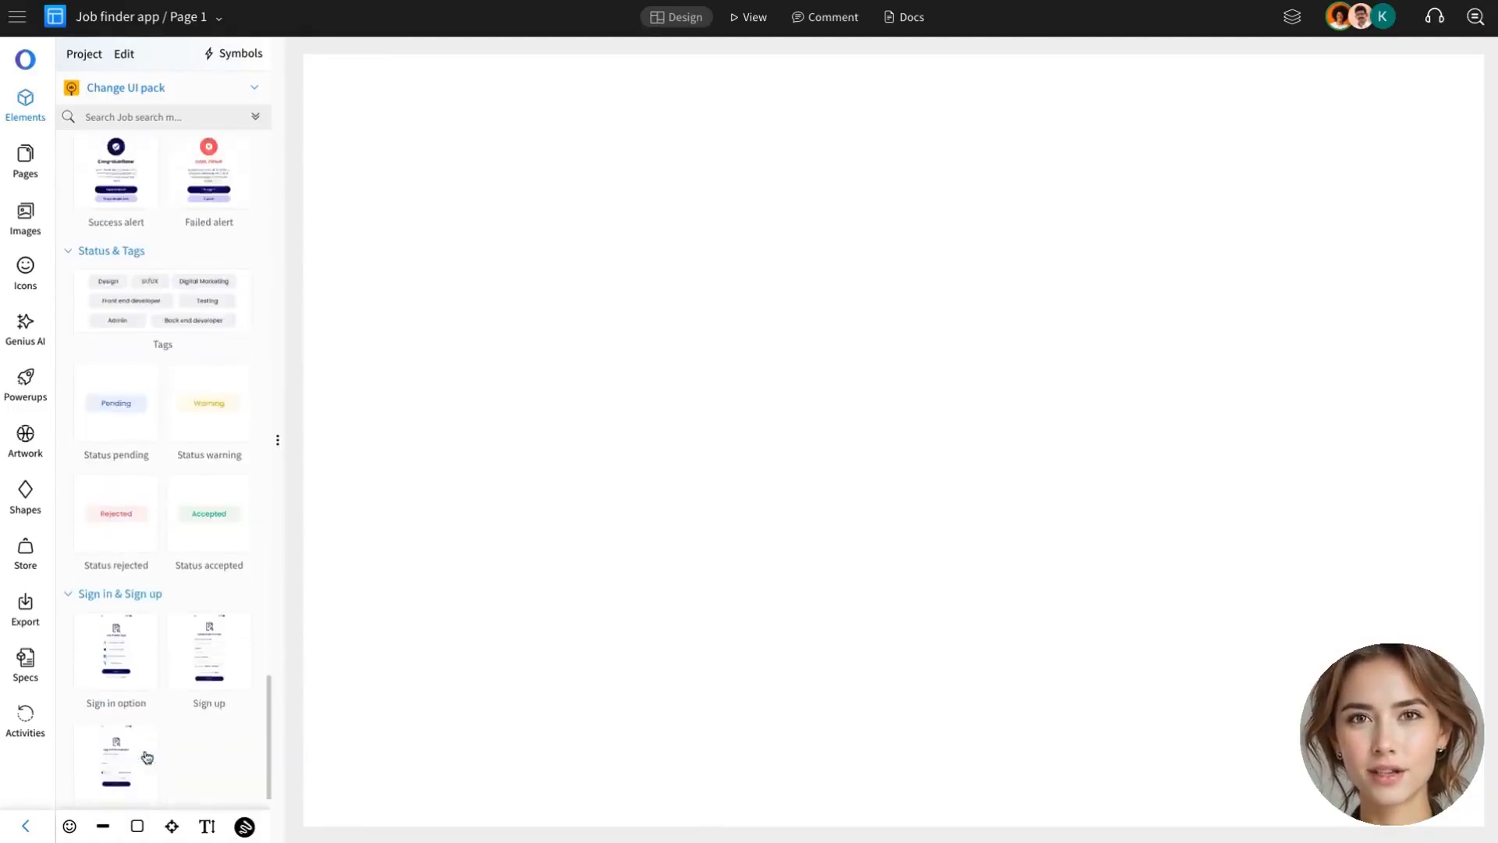
{"action": "left_click", "coordinate": [138, 786]}
{"action": "scroll", "coordinate": [144, 785], "scroll_direction": "down", "scroll_amount": 4}
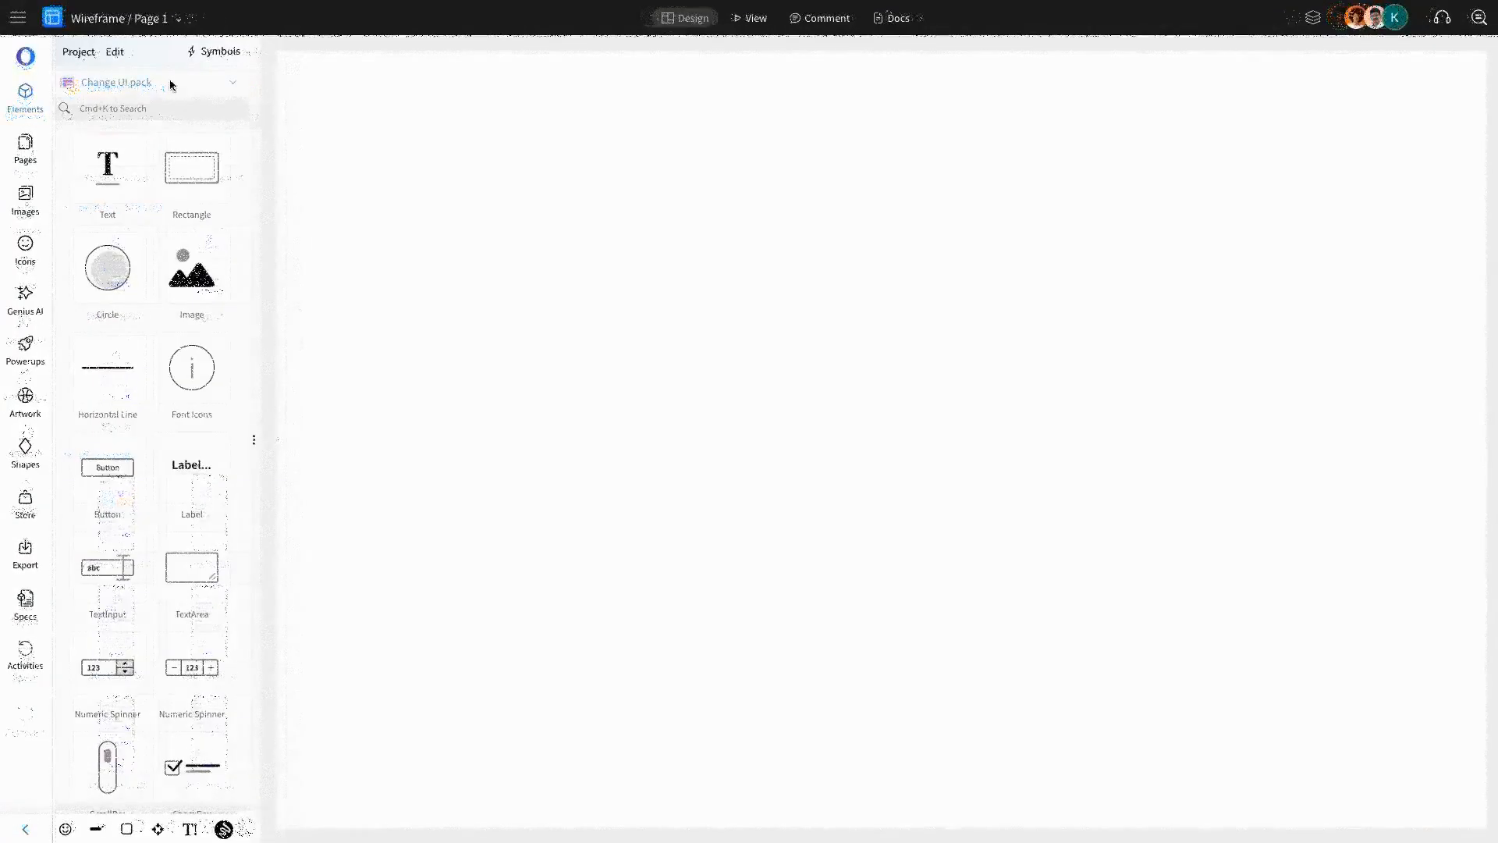
Step: Search the UI packs for "job" in the Wireframe project, load the Job search mobile pack and clear the search
{"action": "left_click", "coordinate": [125, 85]}
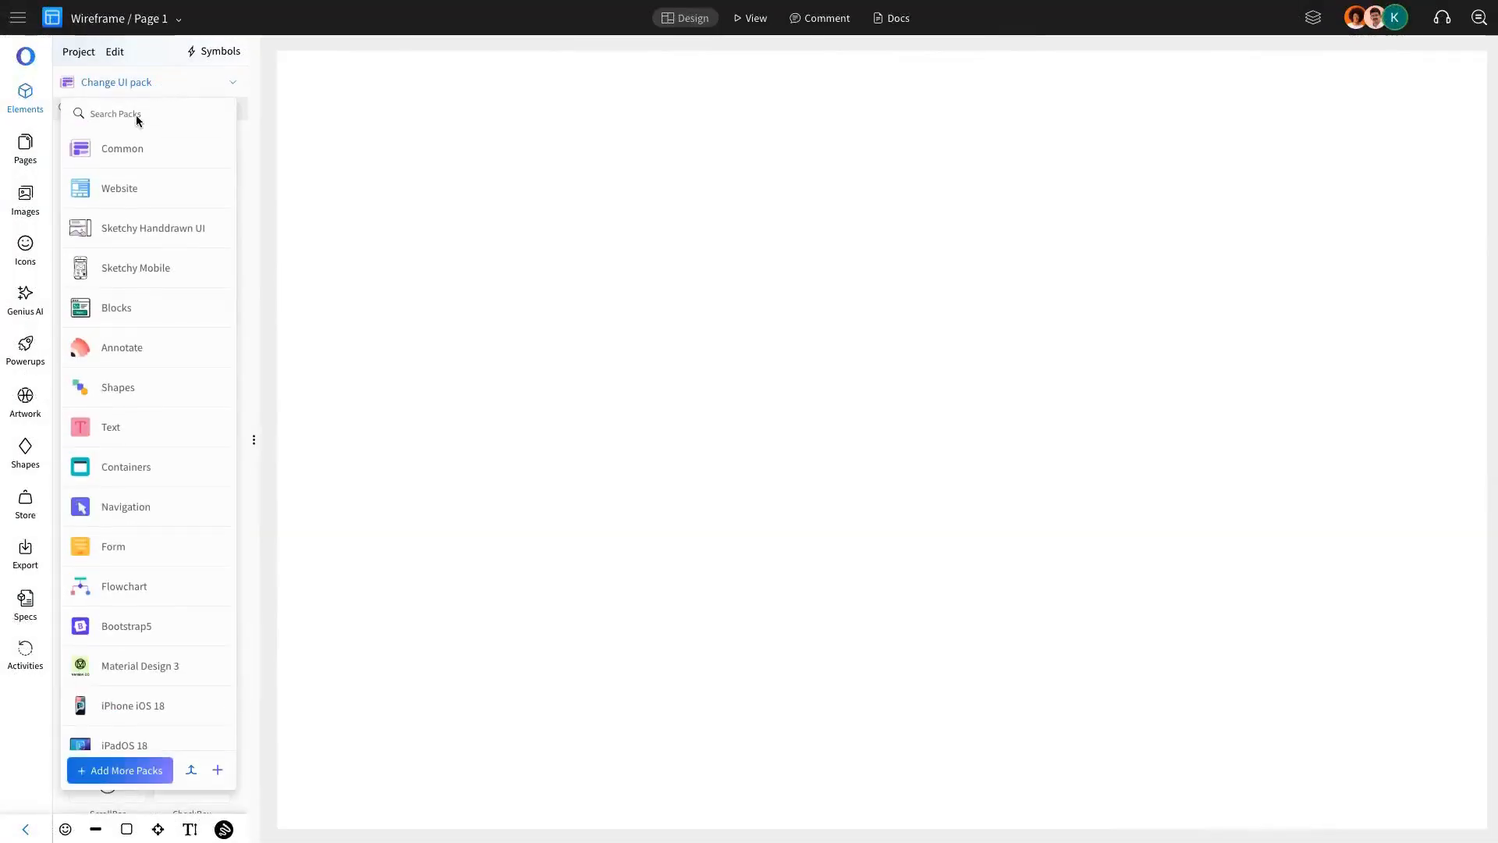
{"action": "left_click", "coordinate": [139, 114]}
{"action": "type", "text": "job"}
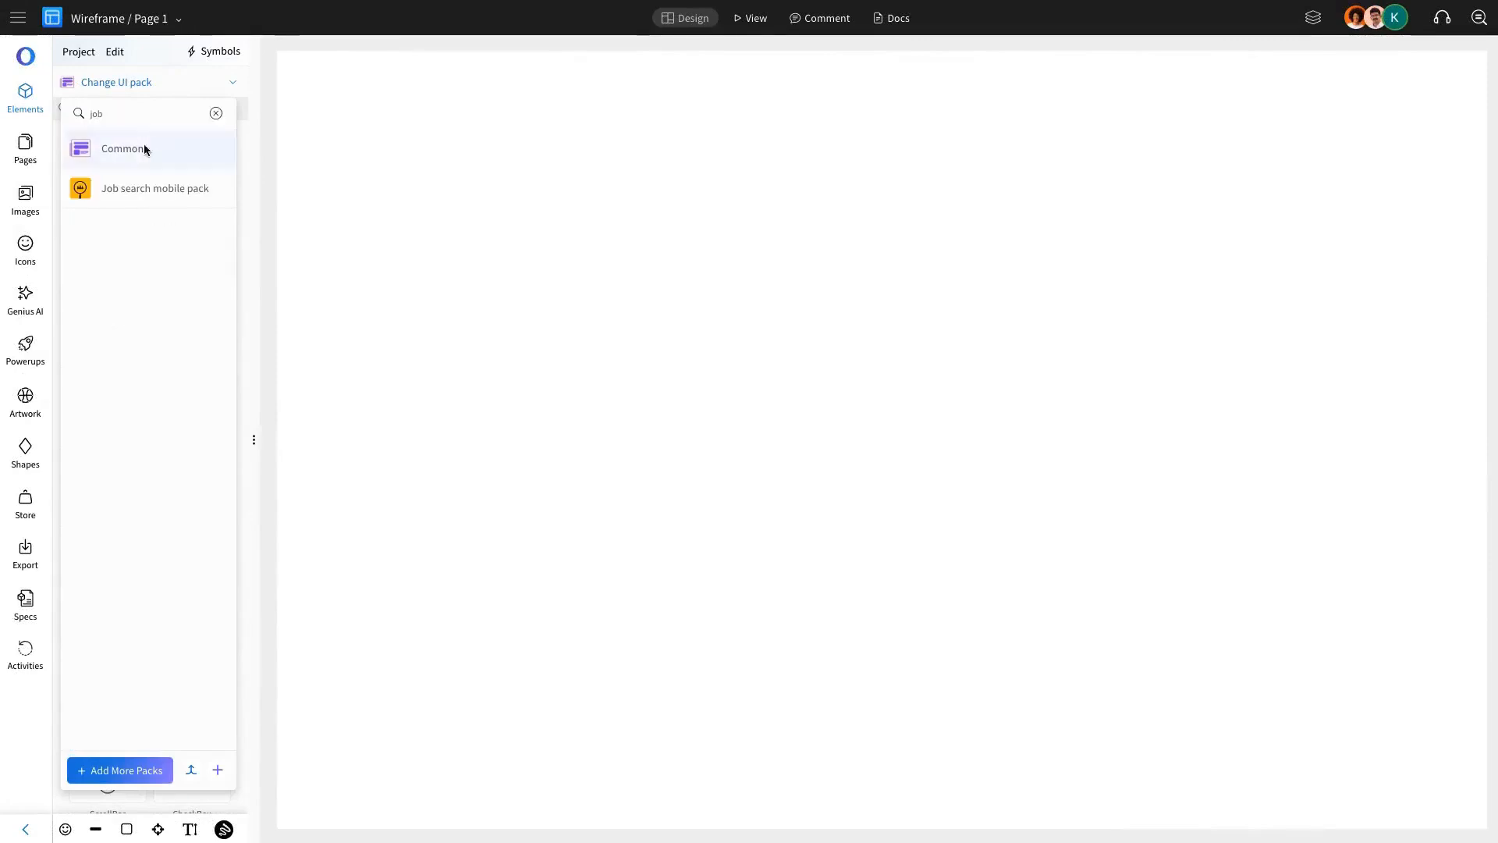
{"action": "left_click", "coordinate": [140, 187]}
{"action": "left_click", "coordinate": [147, 85]}
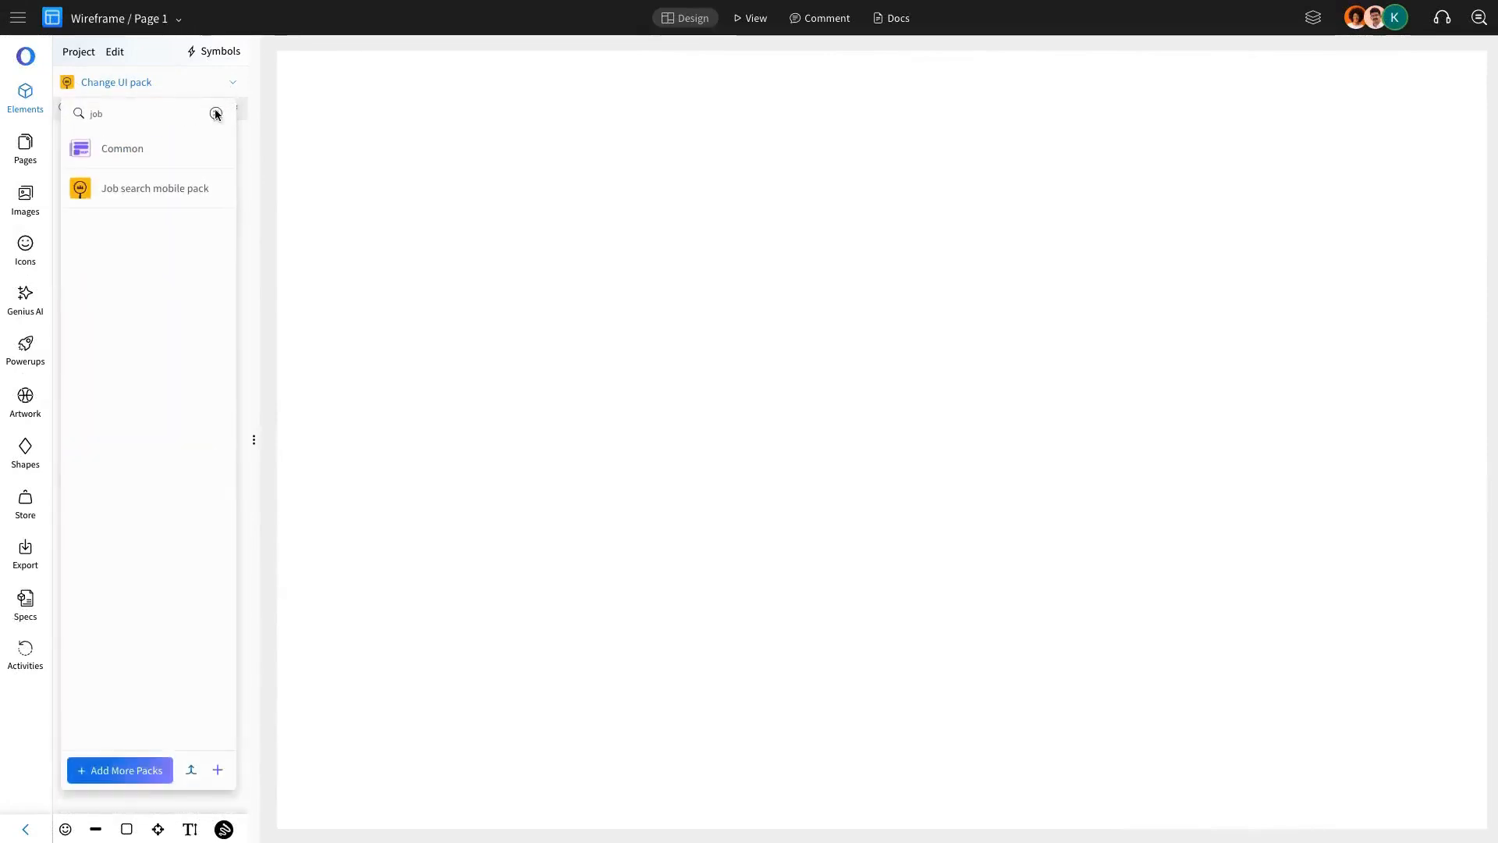
{"action": "left_click", "coordinate": [215, 112]}
{"action": "left_click", "coordinate": [591, 214]}
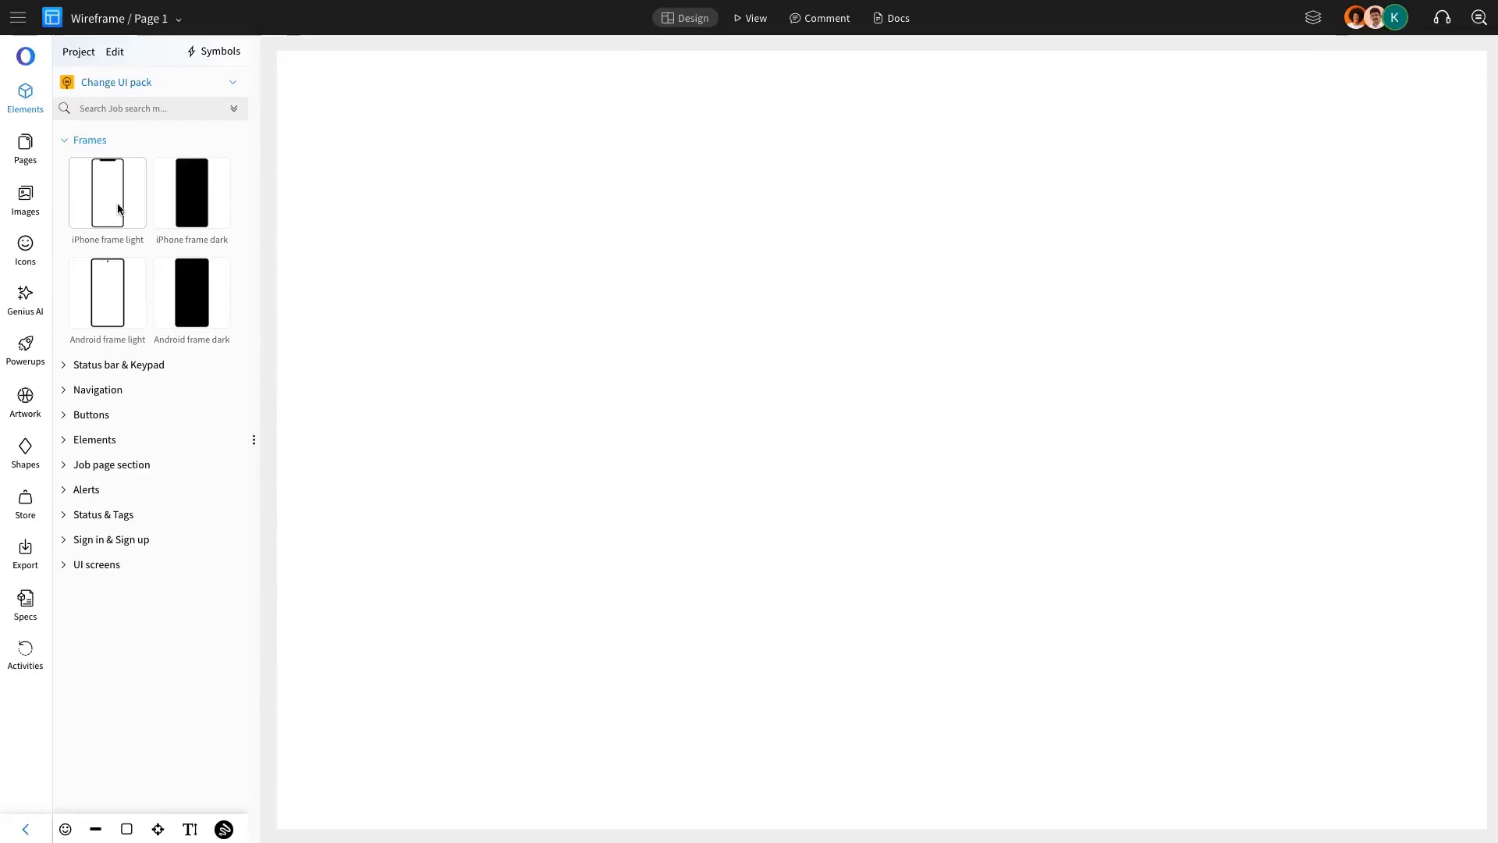
Step: Place the light iPhone frame on the canvas and add the light iOS status bar along the inside of its top edge
{"action": "left_click_drag", "start_coordinate": [119, 209], "coordinate": [592, 251]}
{"action": "left_click", "coordinate": [843, 259]}
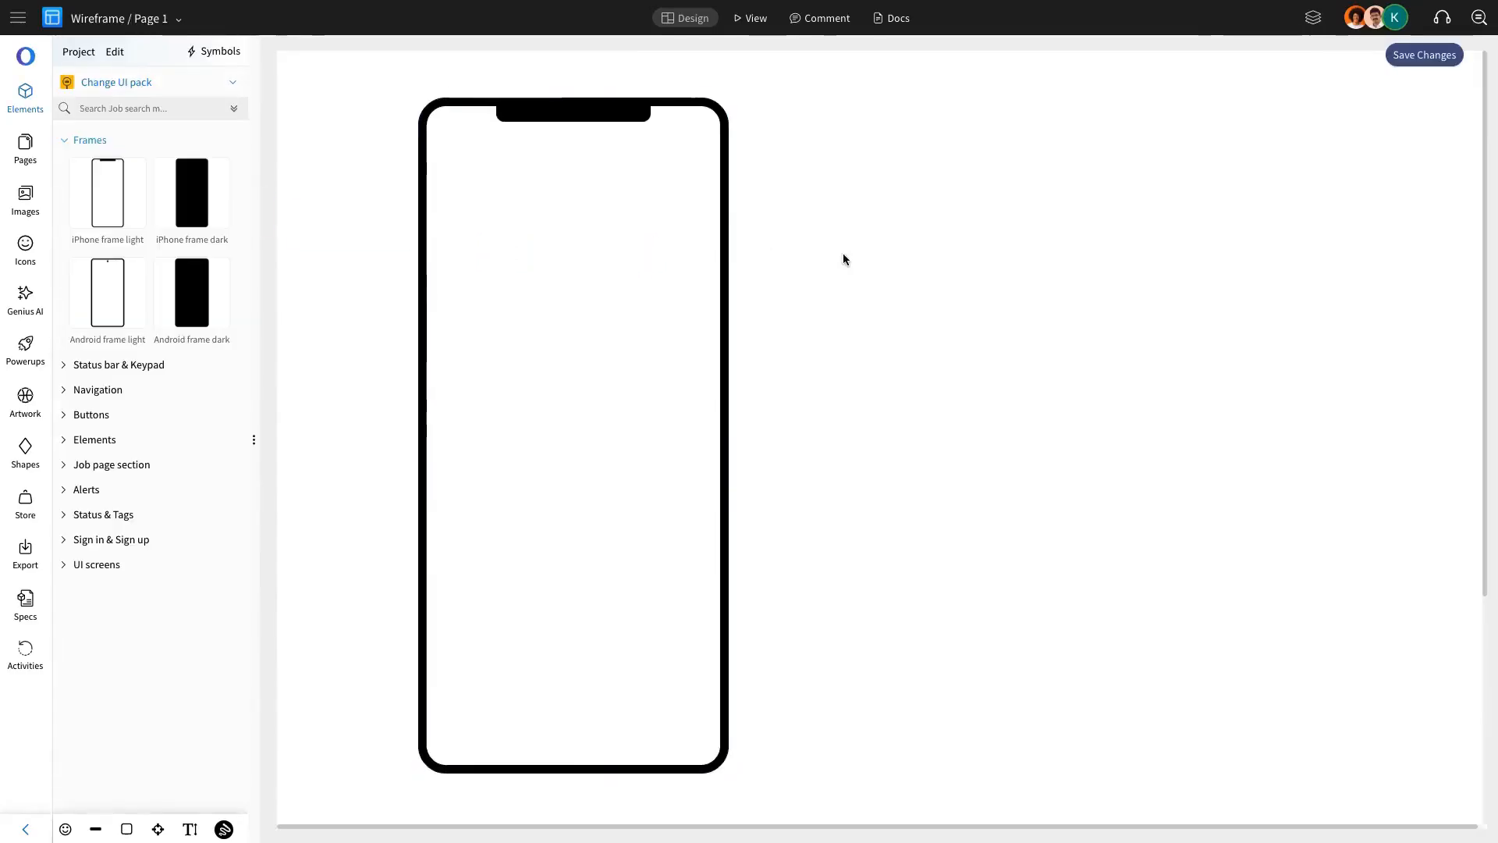
{"action": "left_click", "coordinate": [120, 367]}
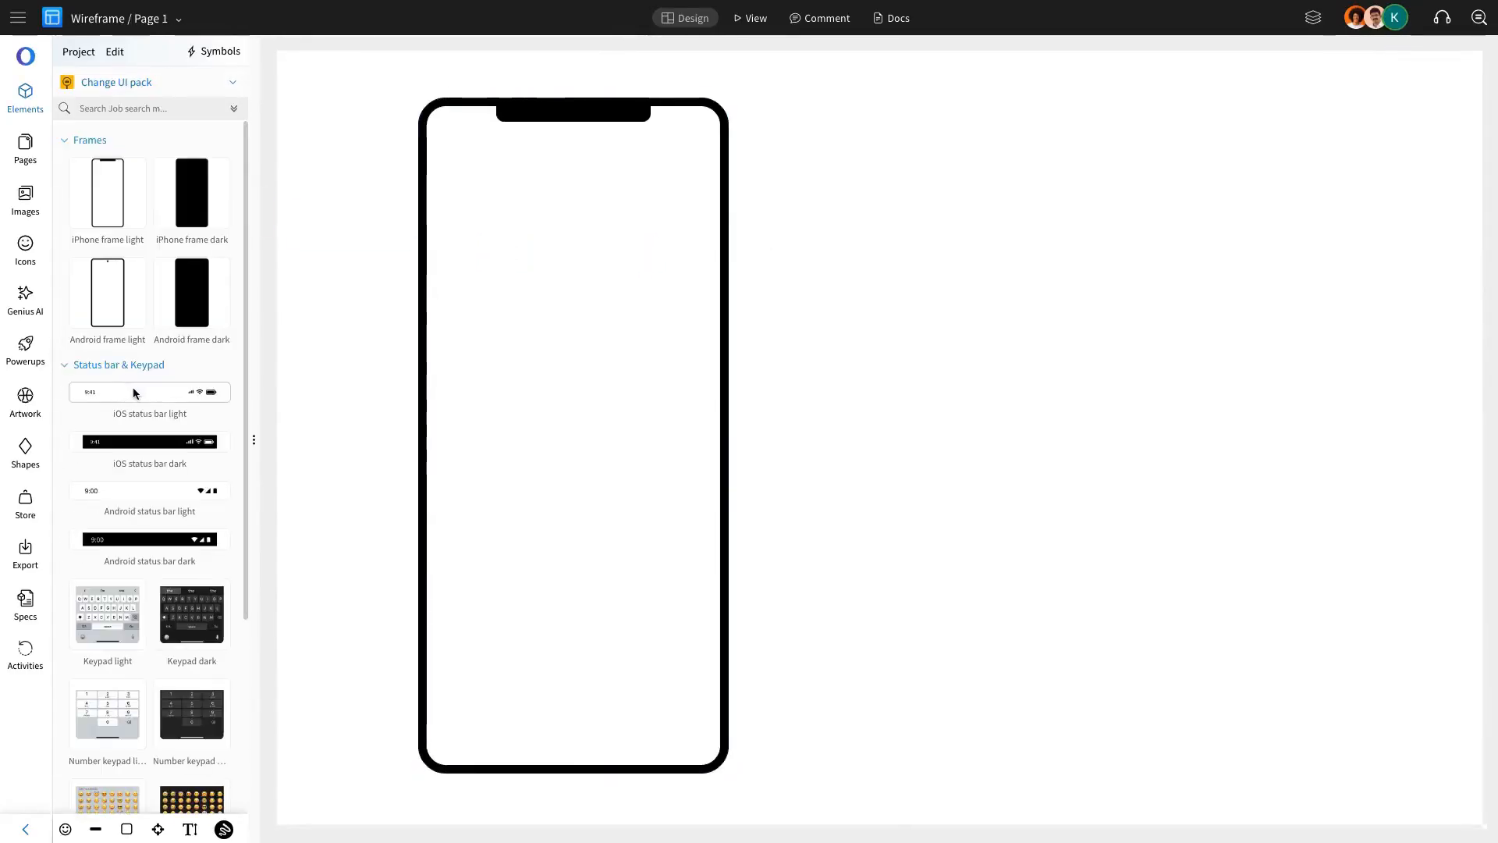
{"action": "left_click_drag", "start_coordinate": [133, 393], "coordinate": [573, 235]}
{"action": "left_click", "coordinate": [97, 145]}
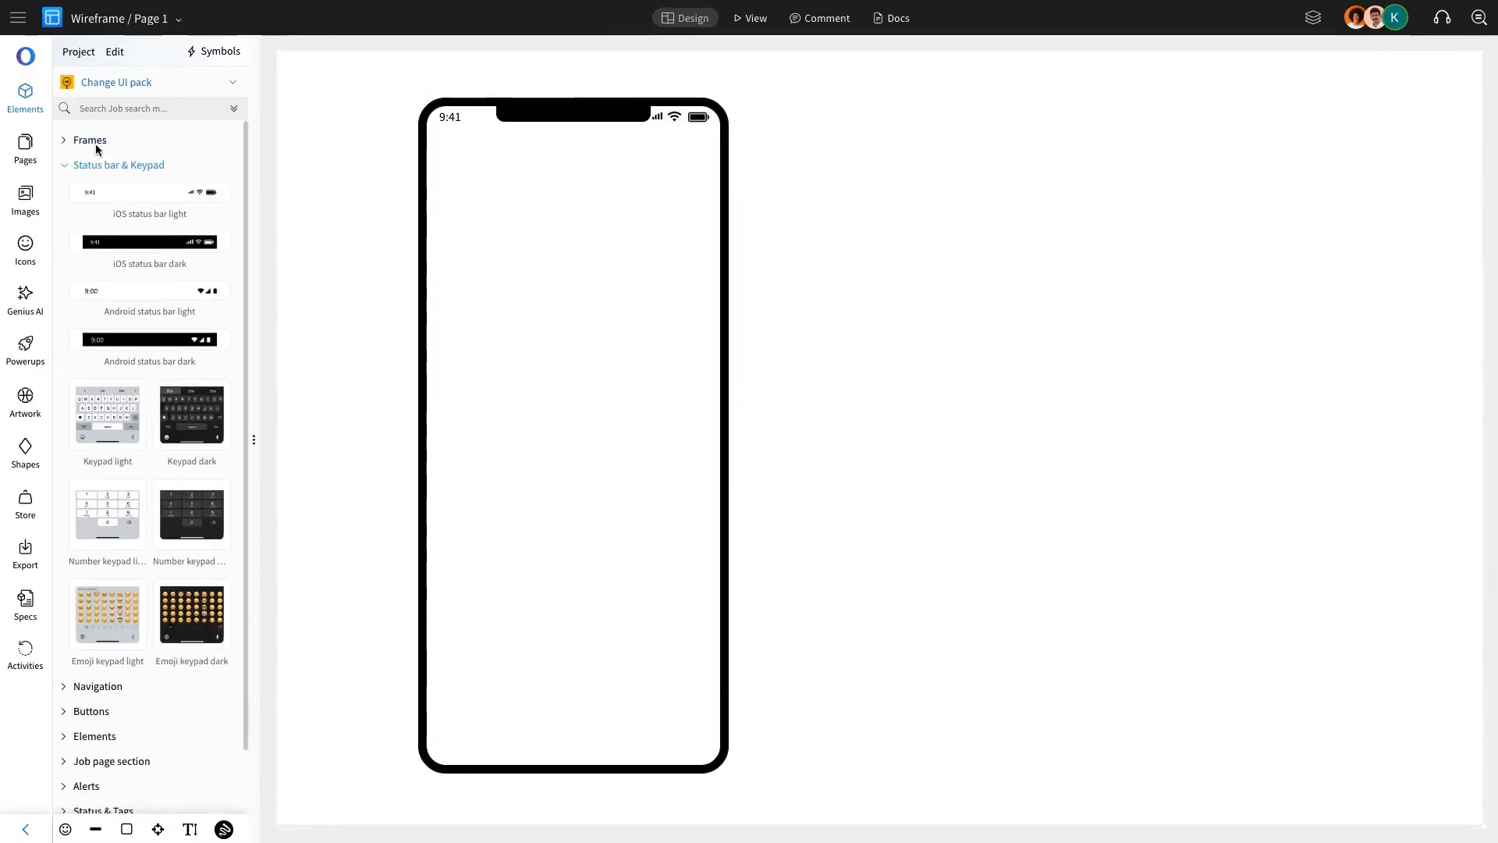
{"action": "left_click", "coordinate": [128, 169]}
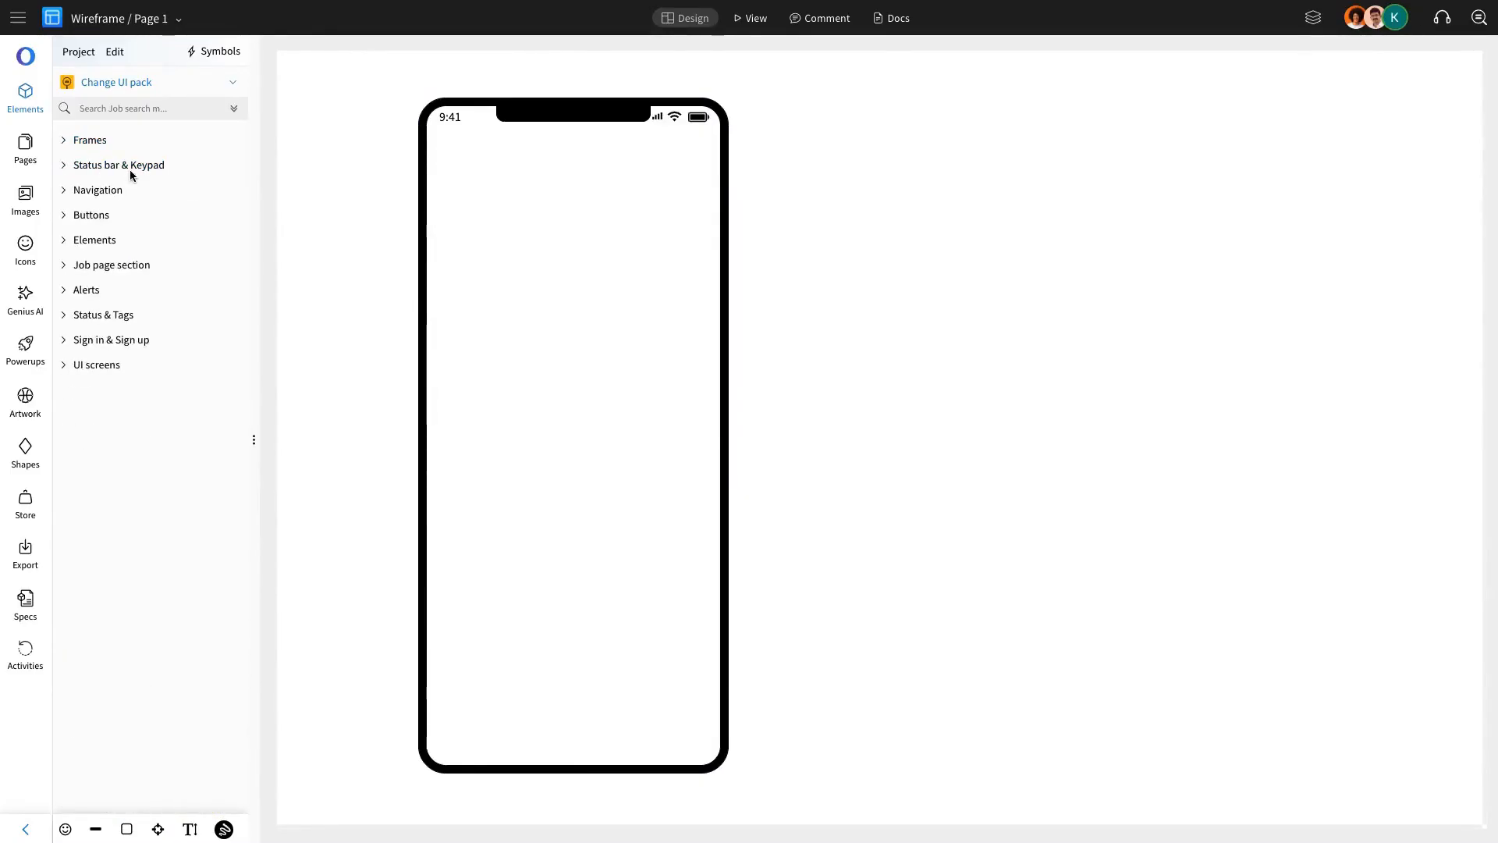
Step: Insert the get-started.svg illustration into the upper half of the phone frame
{"action": "left_click", "coordinate": [125, 190]}
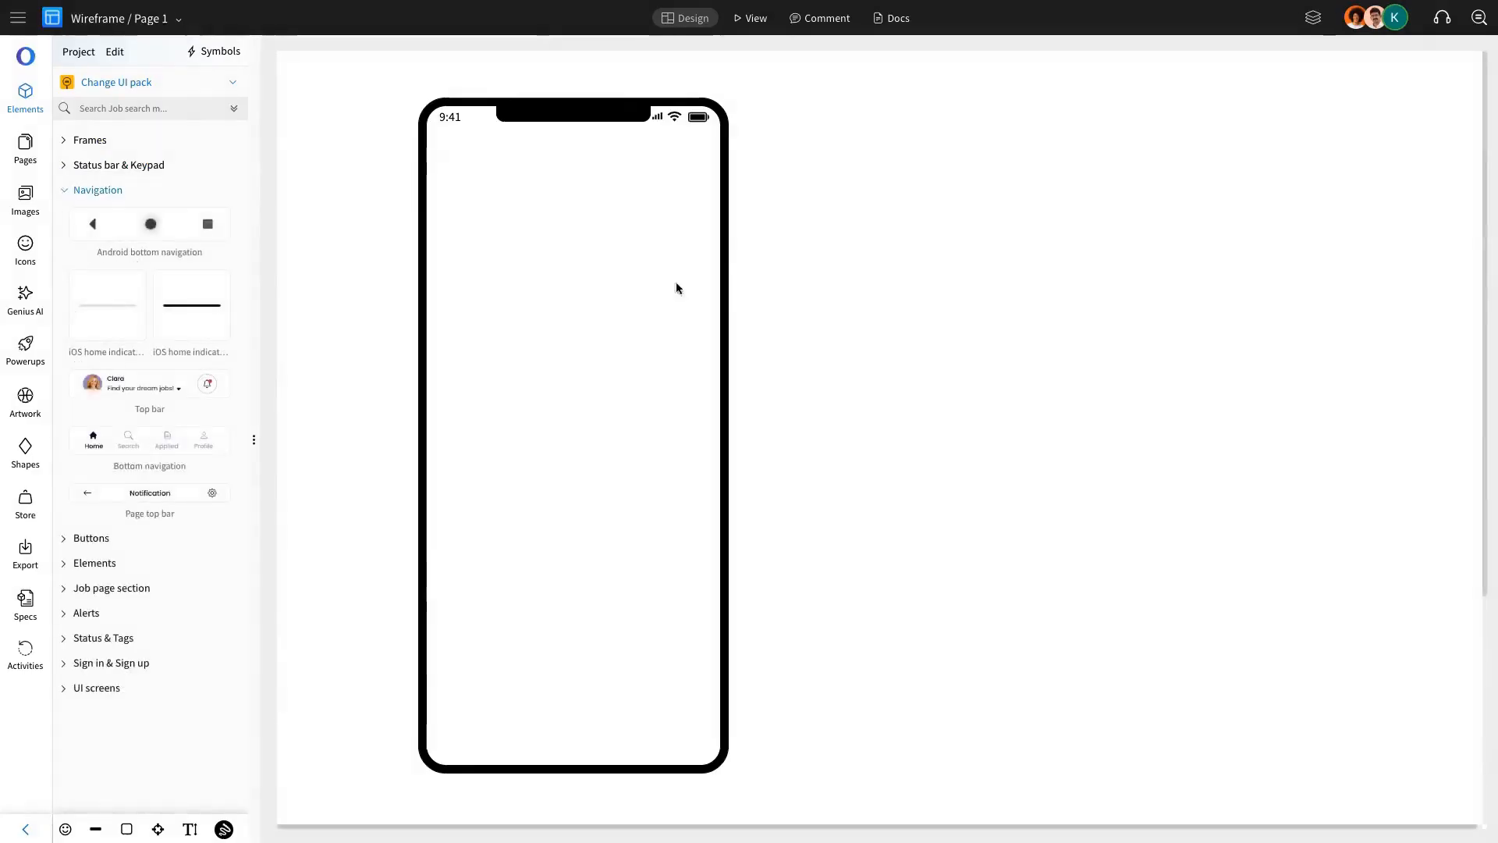
{"action": "left_click", "coordinate": [26, 192]}
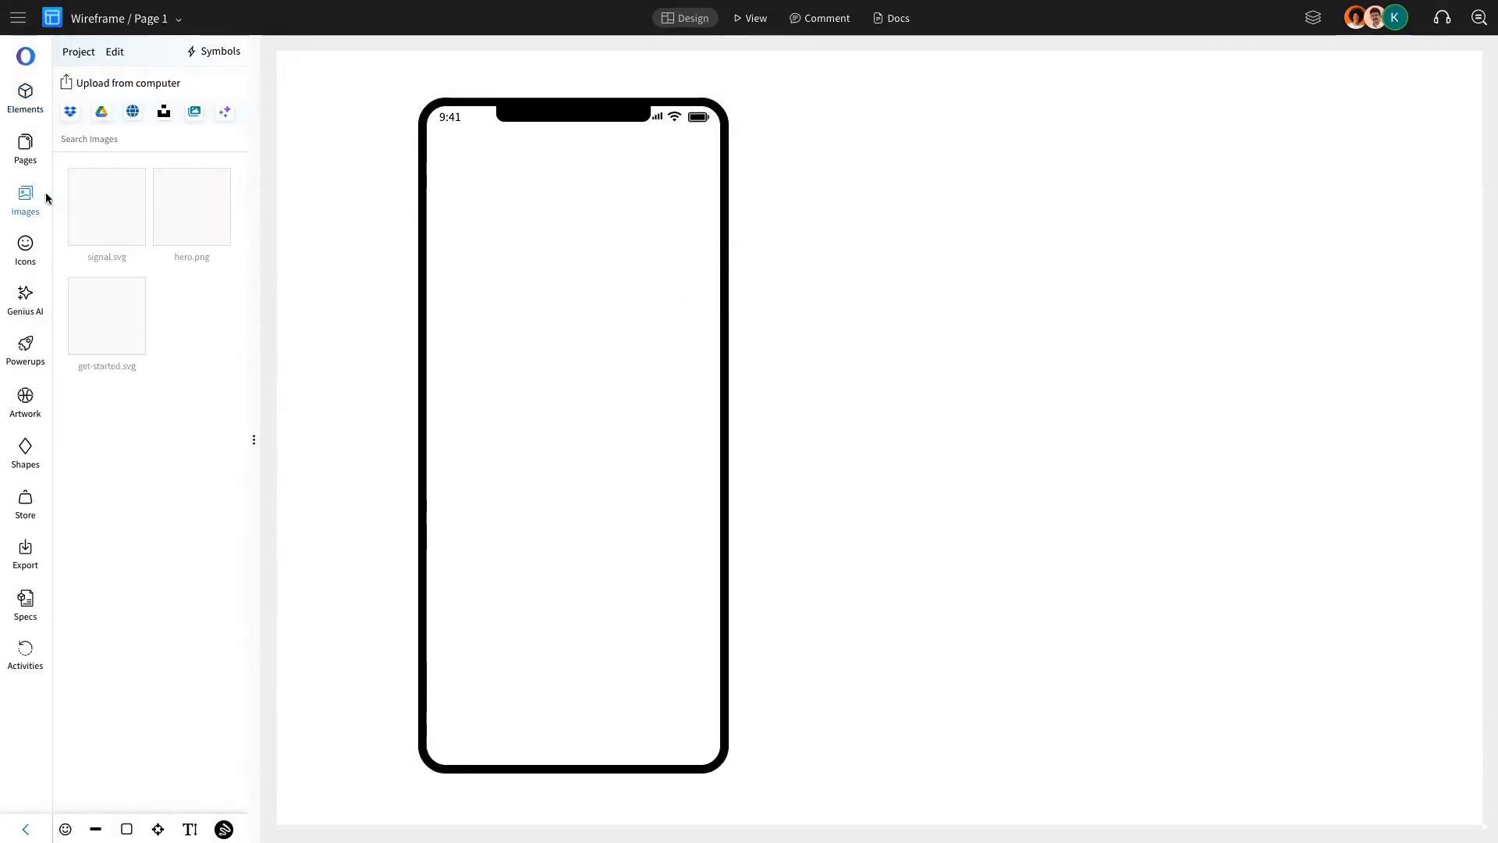
{"action": "left_click_drag", "start_coordinate": [106, 312], "coordinate": [428, 297]}
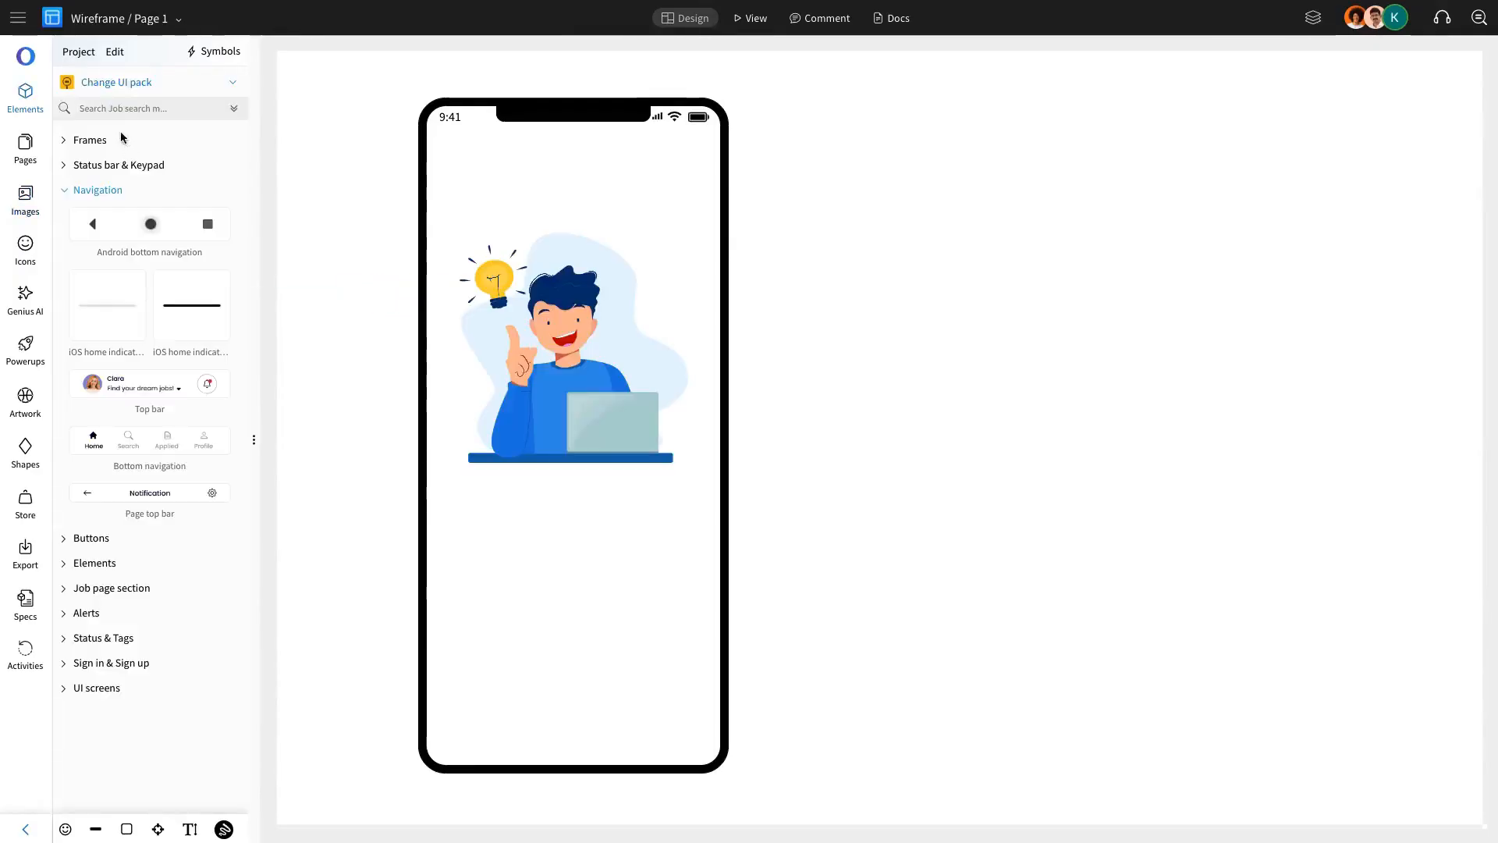
Step: Using the Common pack, add the heading "Start Your Job Hunt Today" and the text "Browser thousands of listings and apply in minutes" below the illustration
{"action": "left_click", "coordinate": [132, 82]}
{"action": "left_click", "coordinate": [113, 152]}
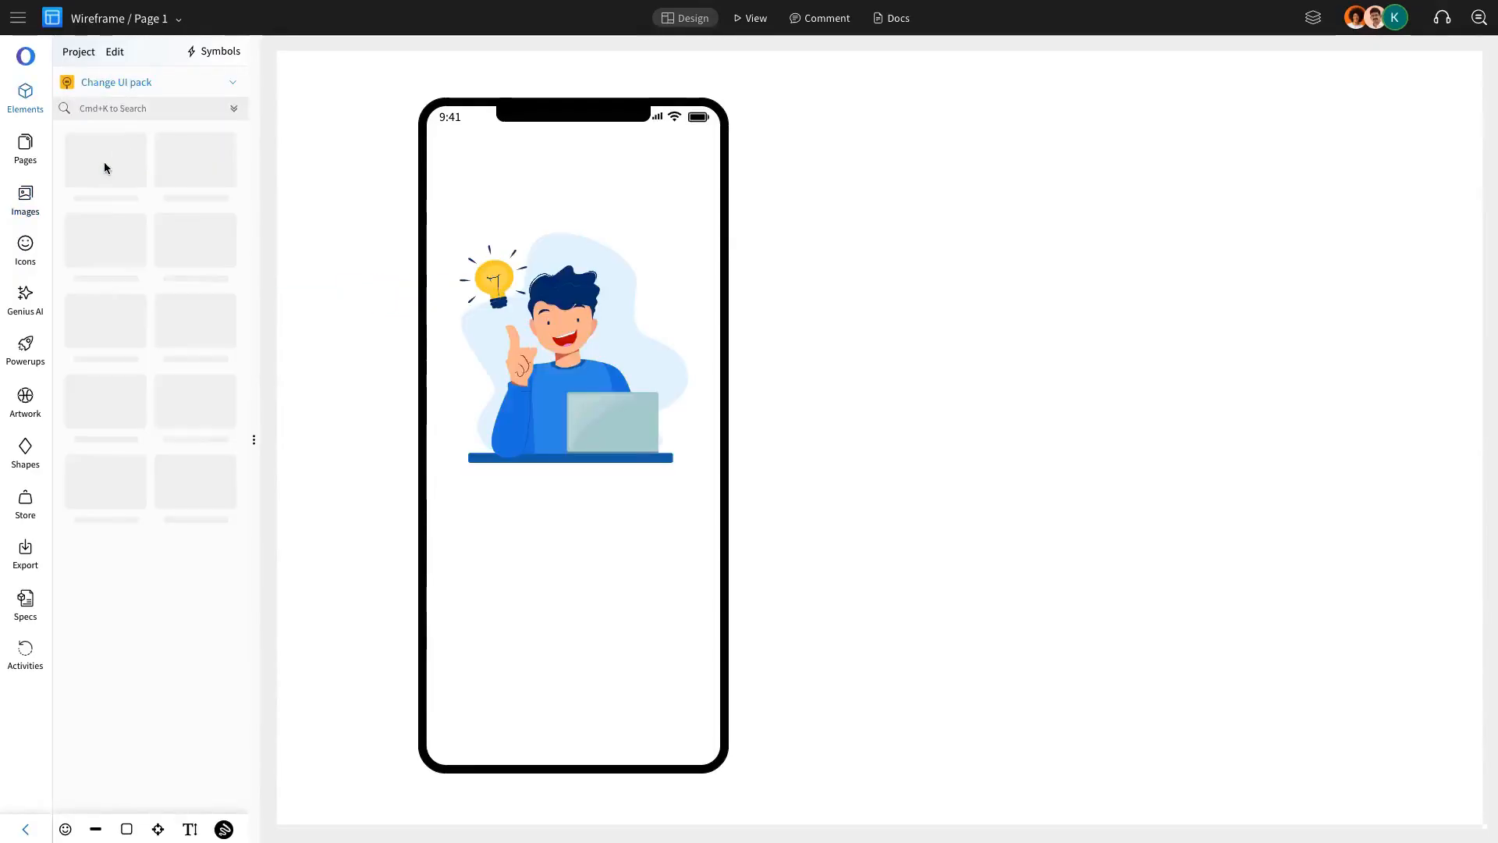
{"action": "left_click_drag", "start_coordinate": [107, 162], "coordinate": [586, 492]}
{"action": "left_click", "coordinate": [1024, 519]}
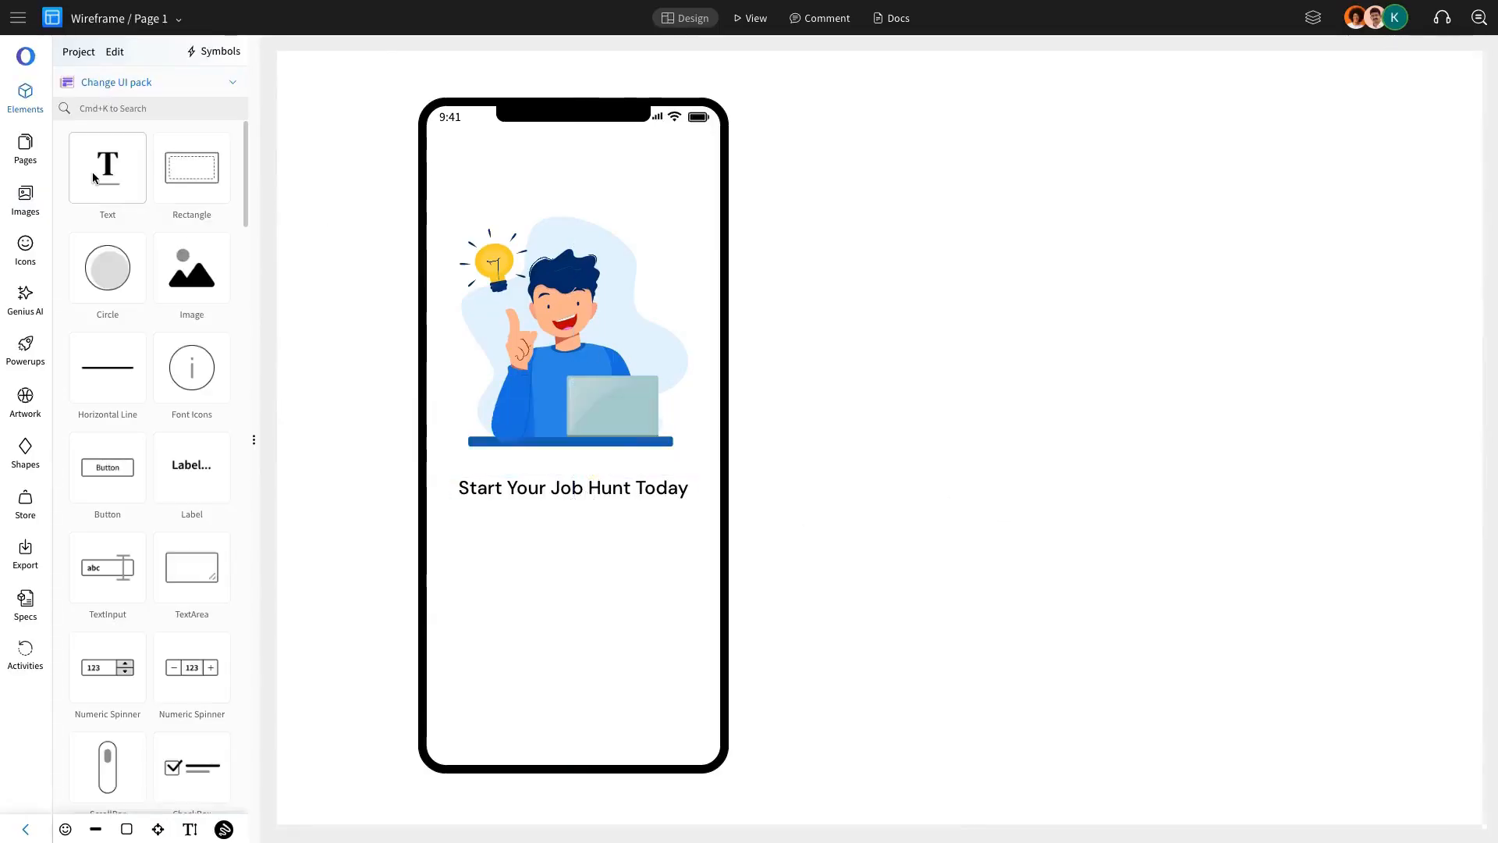
{"action": "left_click_drag", "start_coordinate": [93, 178], "coordinate": [546, 525]}
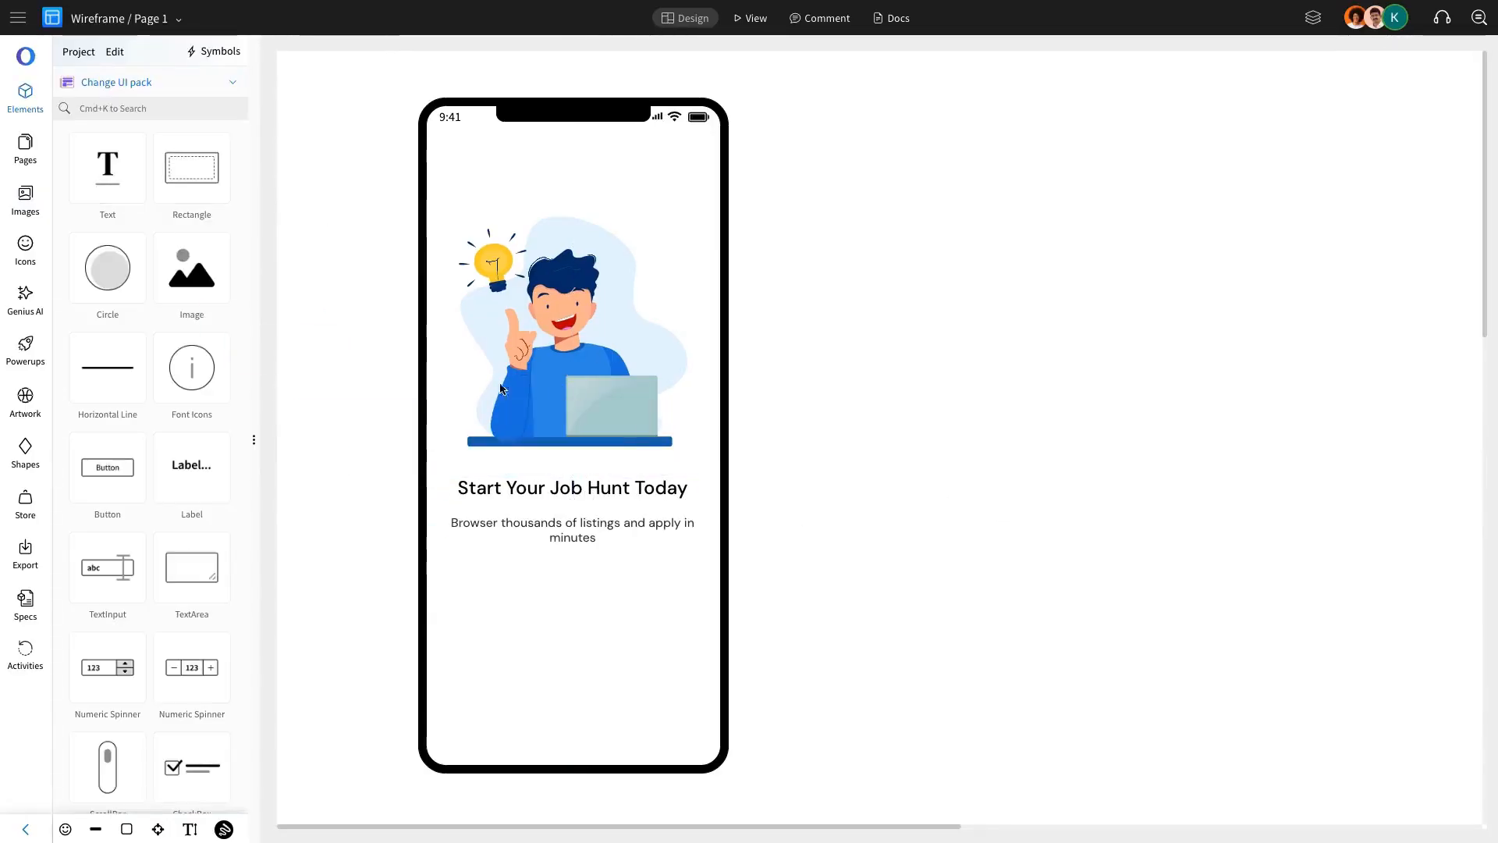
Step: Add a blue rounded primary button labelled "Get Started" from the Job search mobile pack below the text and centre it with the texts and illustration
{"action": "left_click", "coordinate": [118, 84]}
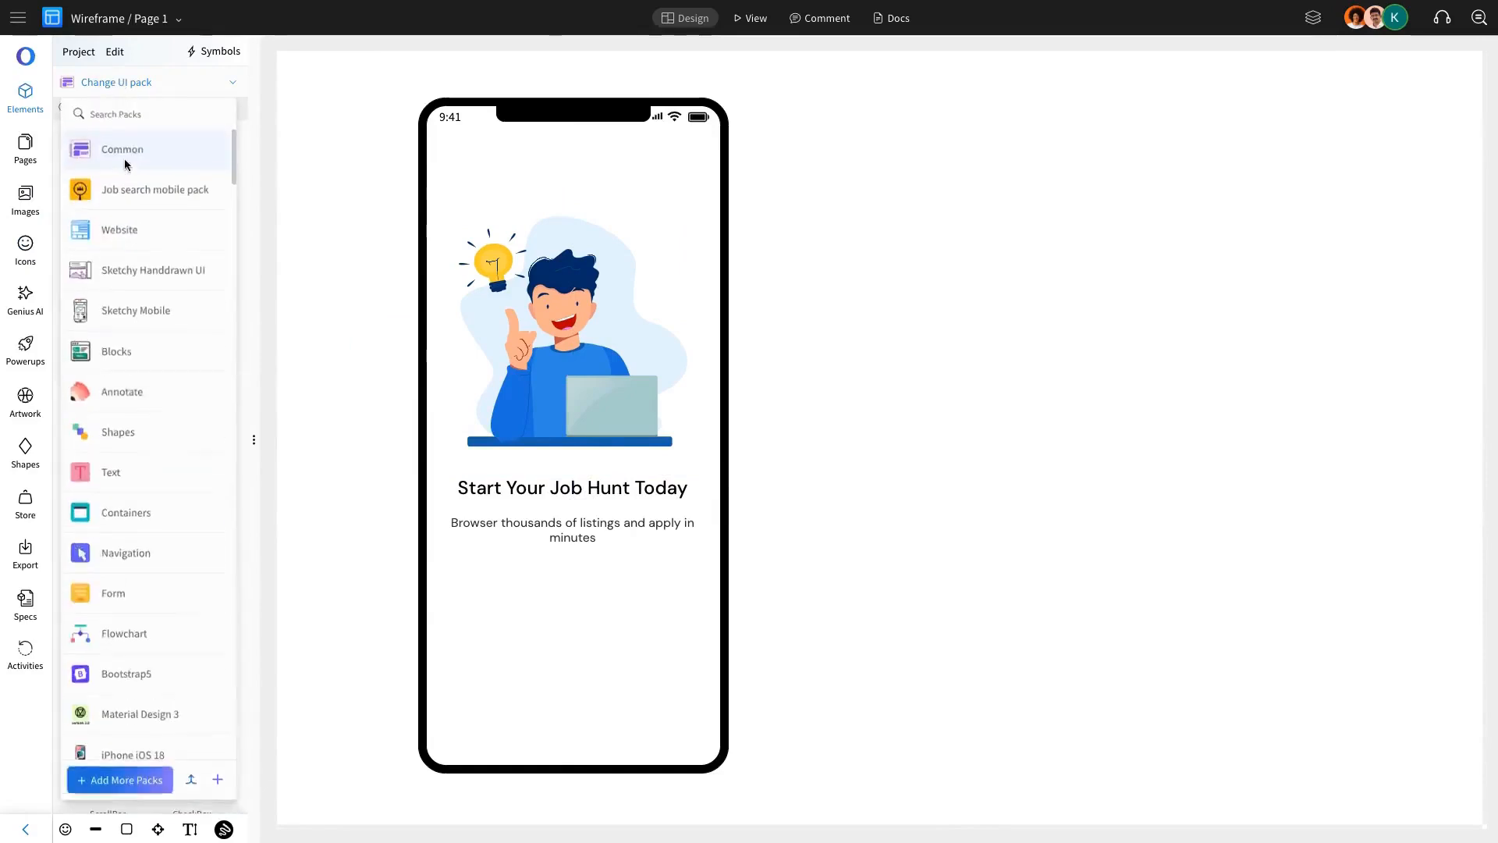
{"action": "left_click", "coordinate": [123, 180]}
{"action": "left_click", "coordinate": [90, 415]}
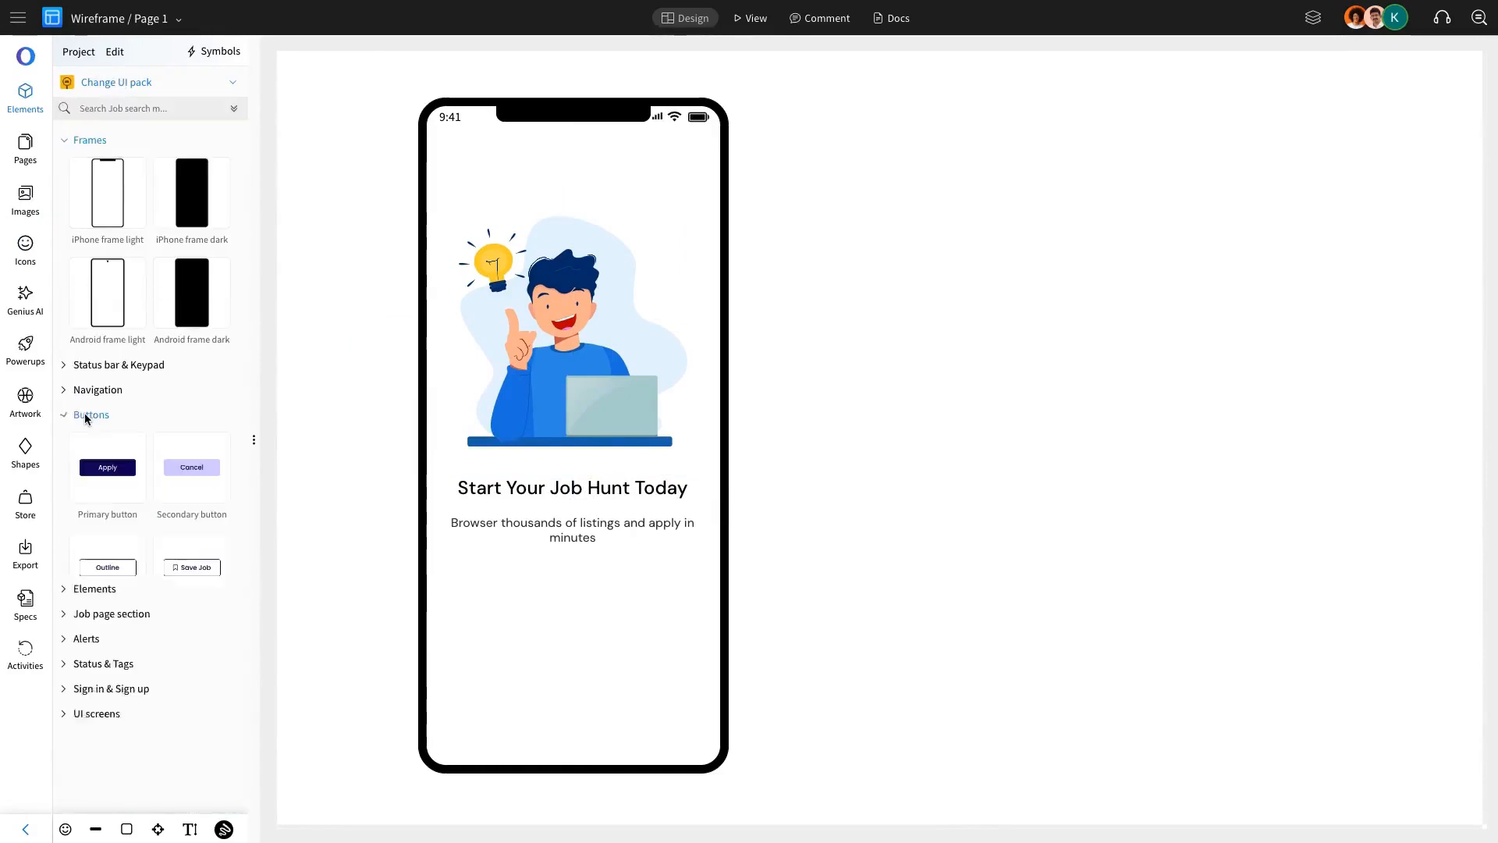
{"action": "left_click_drag", "start_coordinate": [100, 465], "coordinate": [616, 608]}
{"action": "left_click", "coordinate": [587, 530], "text": "shift"}
{"action": "left_click", "coordinate": [587, 487], "text": "shift"}
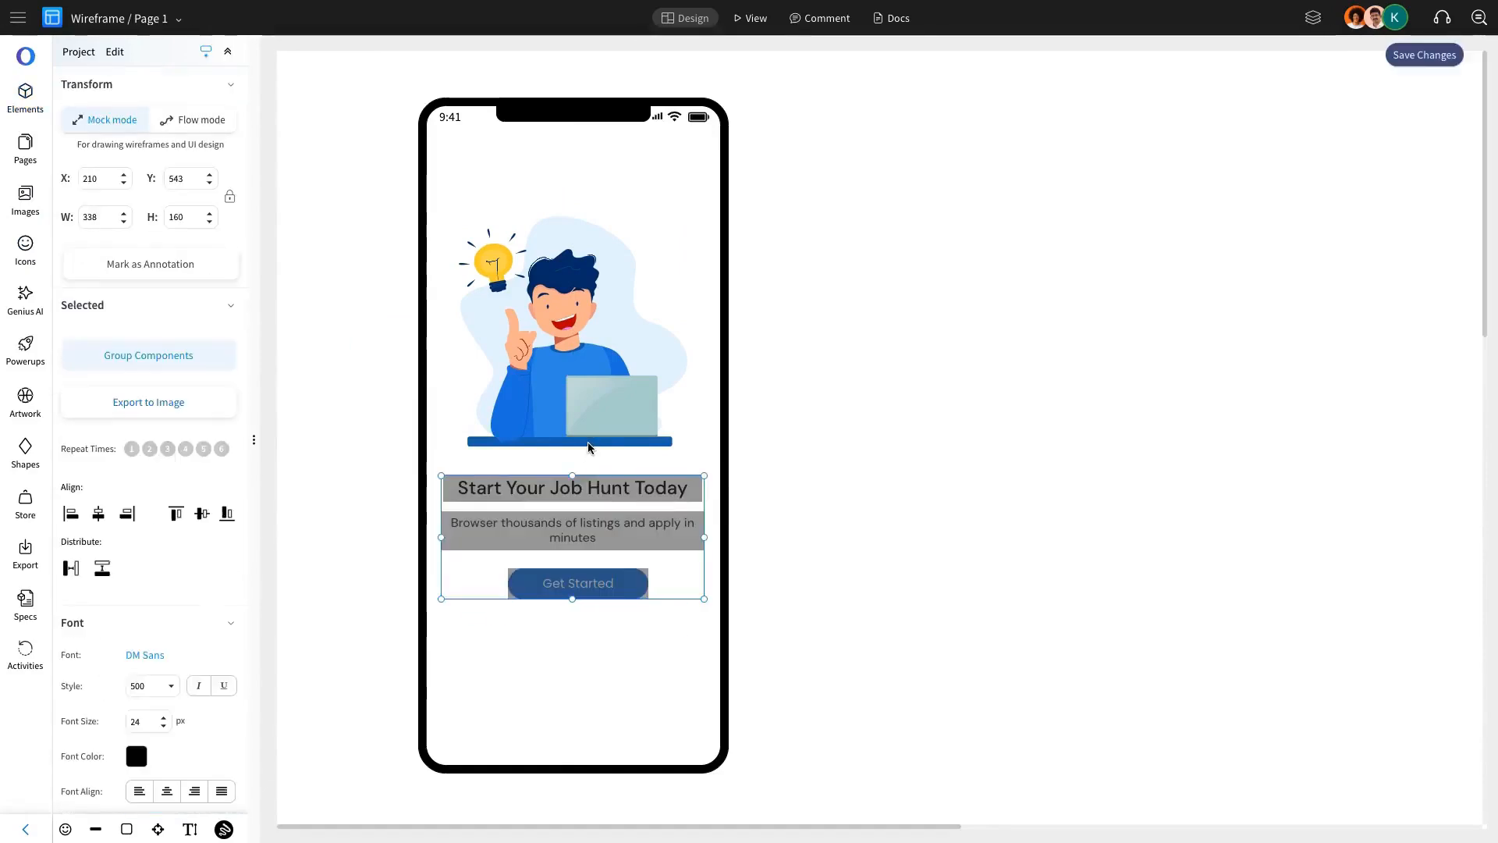
{"action": "left_click", "coordinate": [589, 442], "text": "shift"}
Step: Place the dark iOS home indicator centred at the bottom of the phone and group all the screen's components
{"action": "left_click", "coordinate": [99, 390]}
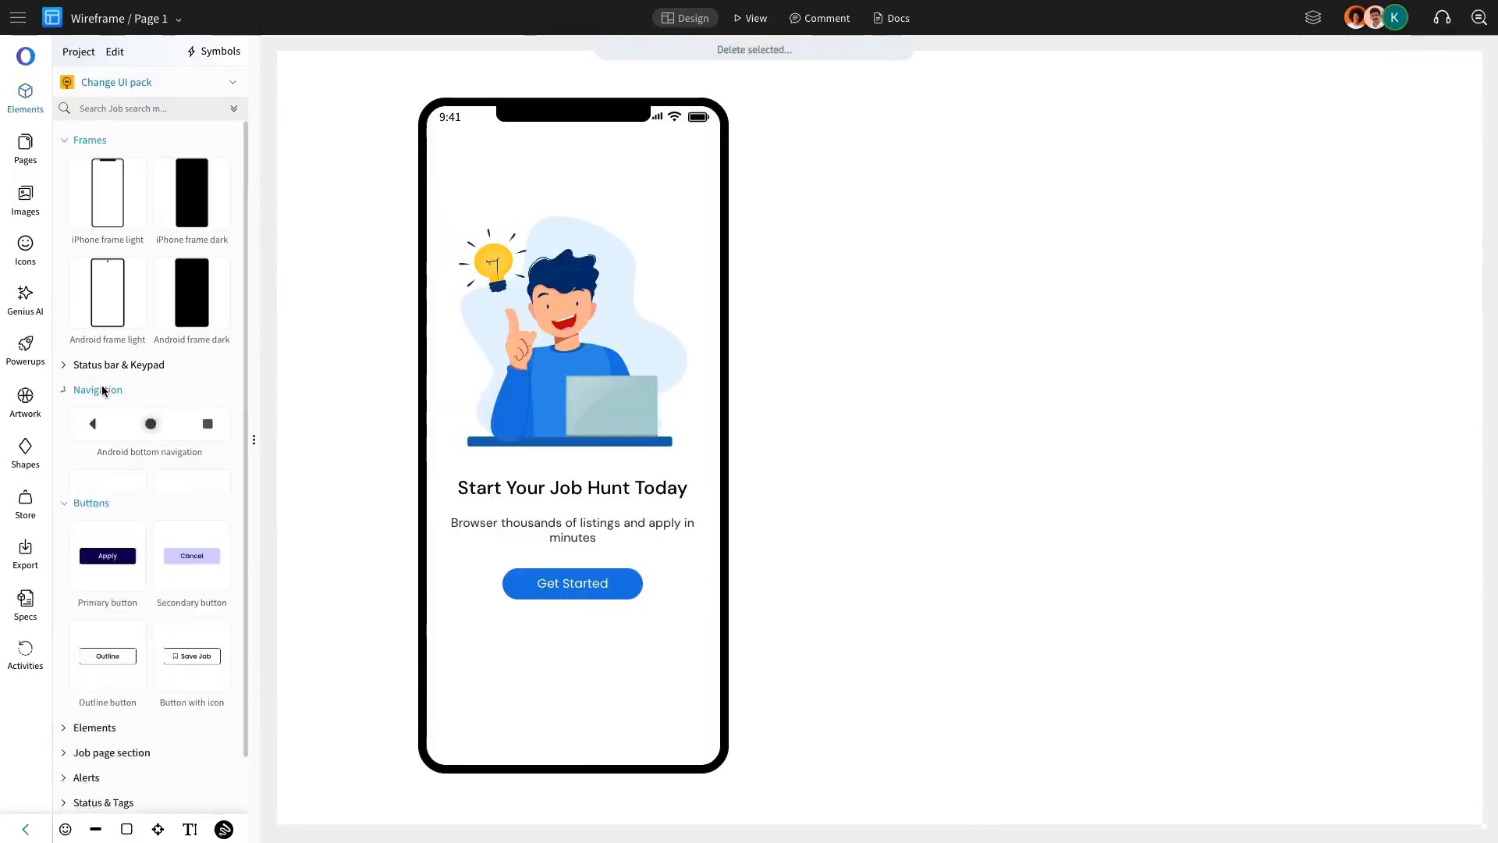
{"action": "left_click_drag", "start_coordinate": [186, 505], "coordinate": [572, 702]}
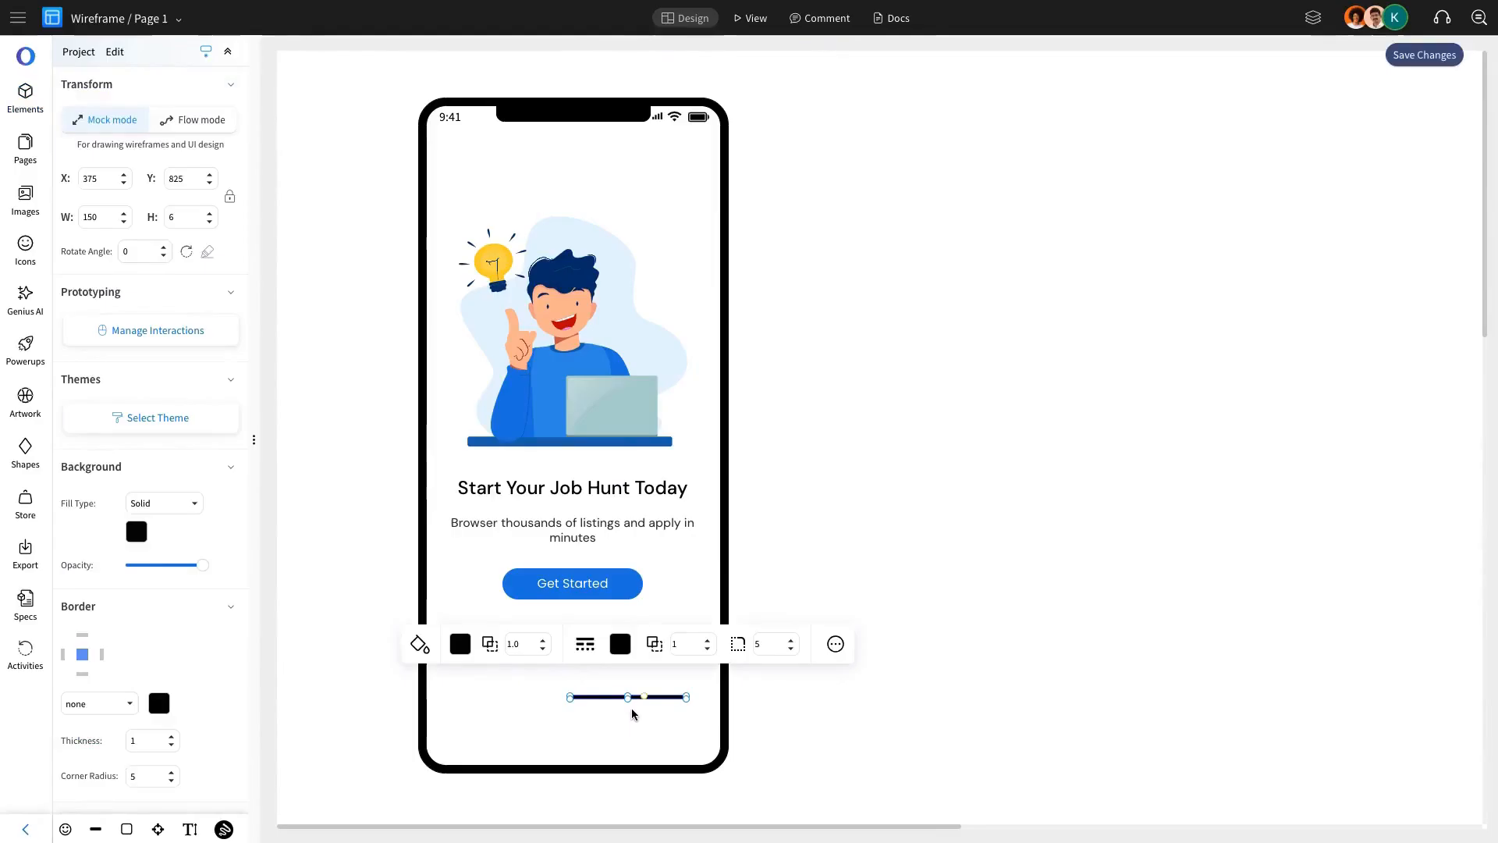
{"action": "left_click_drag", "start_coordinate": [655, 700], "coordinate": [589, 747]}
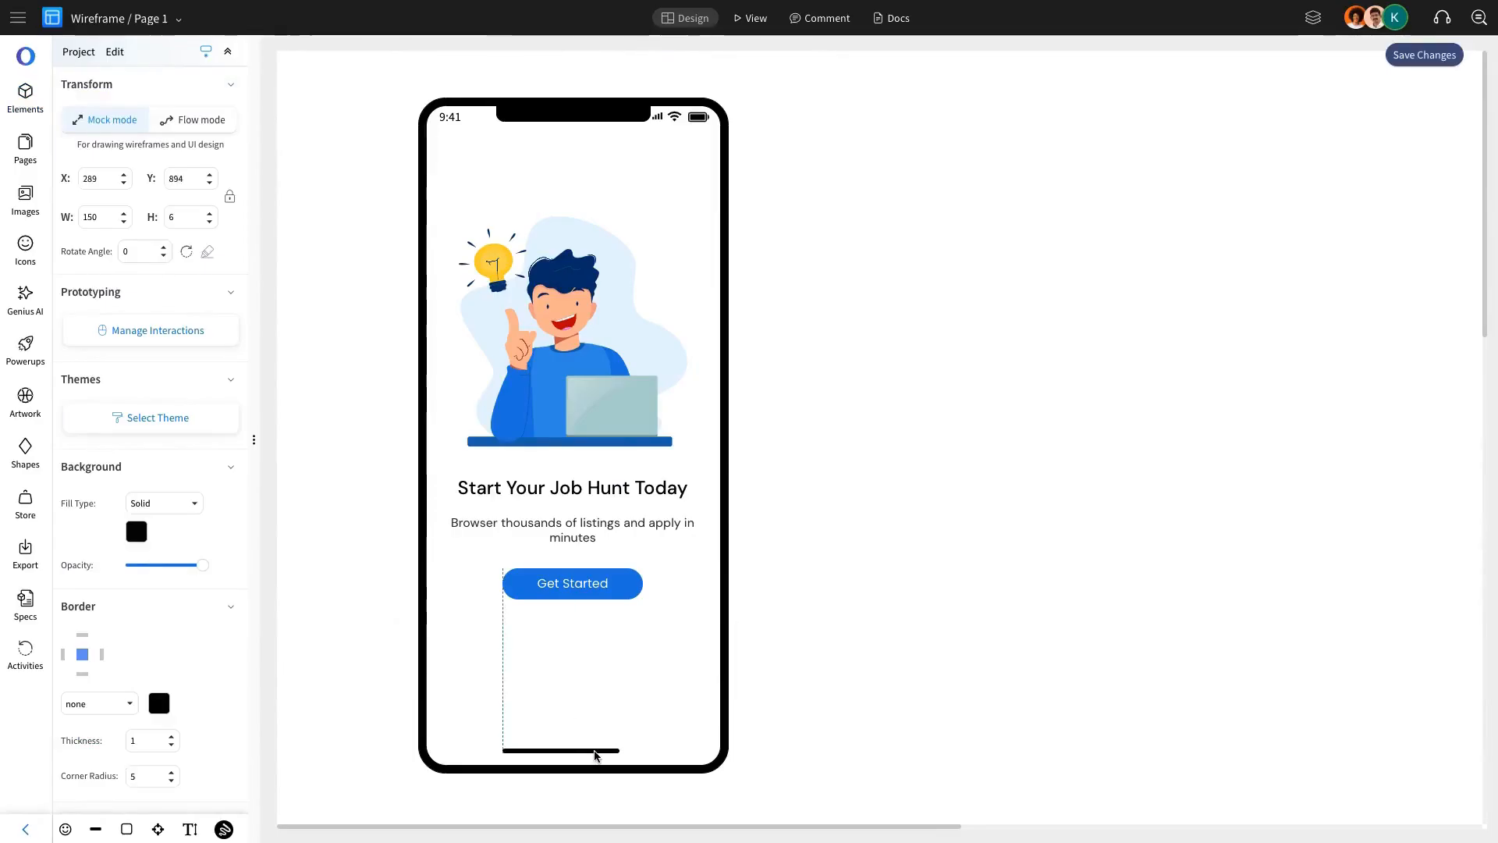
{"action": "left_click", "coordinate": [622, 658]}
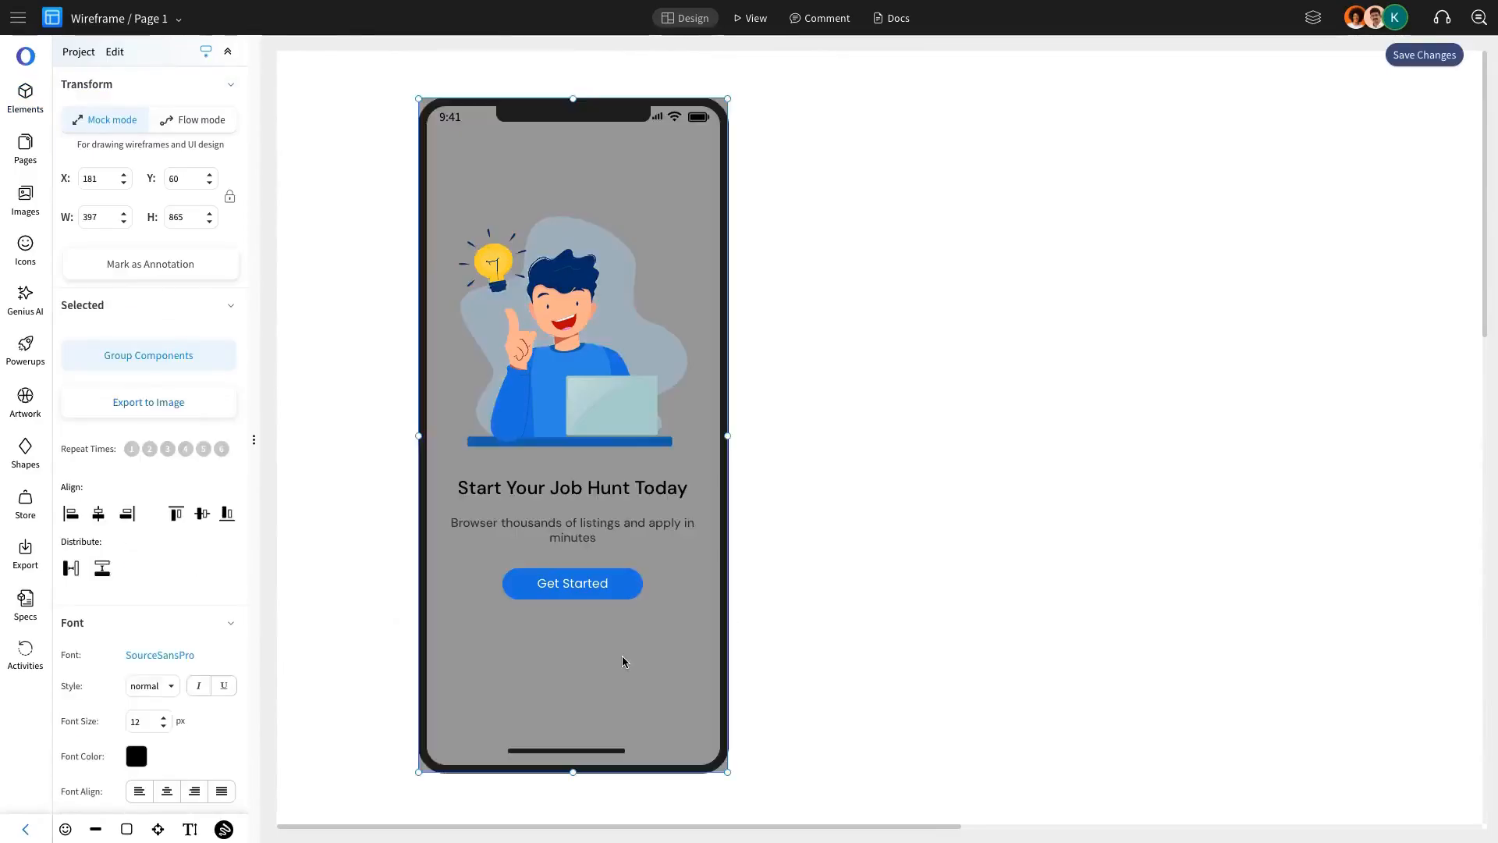
{"action": "left_click", "coordinate": [1027, 561]}
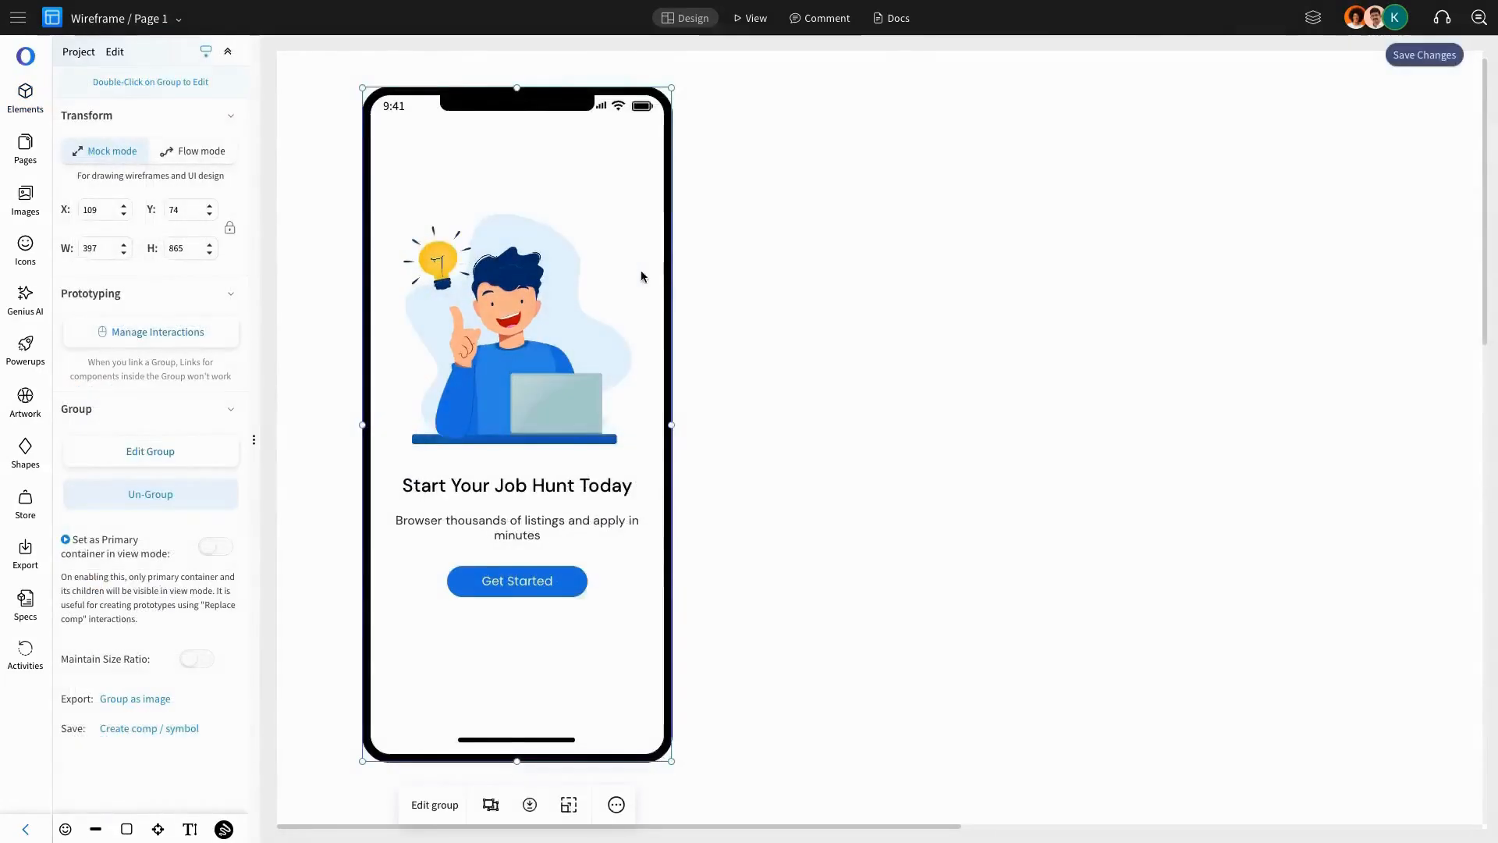
Step: Duplicate the grouped phone screen beside the original and ungroup the copy
{"action": "key", "text": "ctrl+v"}
{"action": "left_click_drag", "start_coordinate": [539, 328], "coordinate": [838, 289]}
{"action": "left_click", "coordinate": [151, 494]}
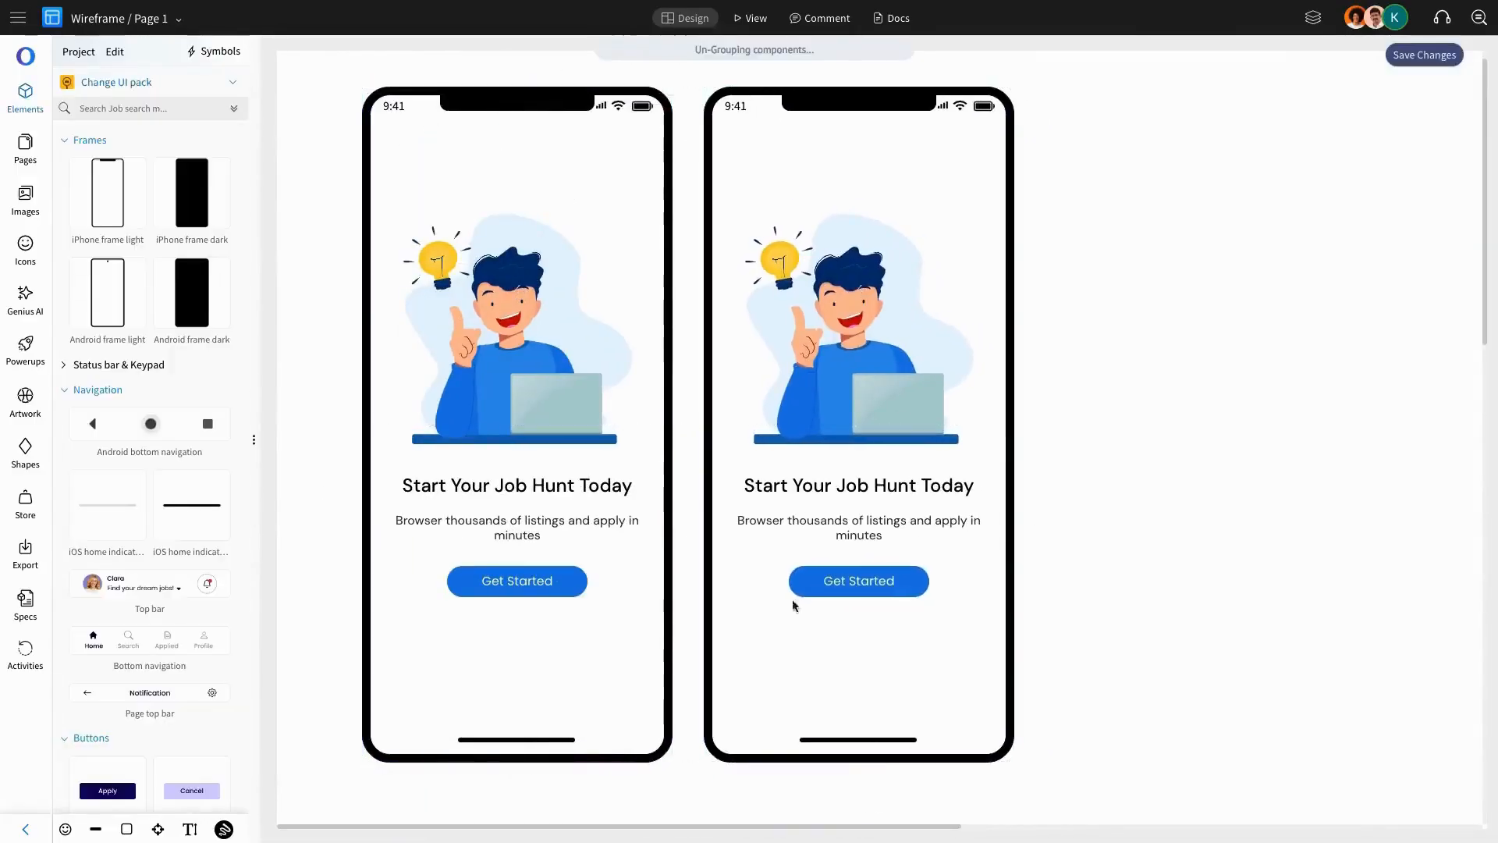
Step: Delete the illustration, description text and Get Started button from the copied phone screen
{"action": "left_click", "coordinate": [872, 584]}
{"action": "left_click", "coordinate": [867, 528], "text": "shift"}
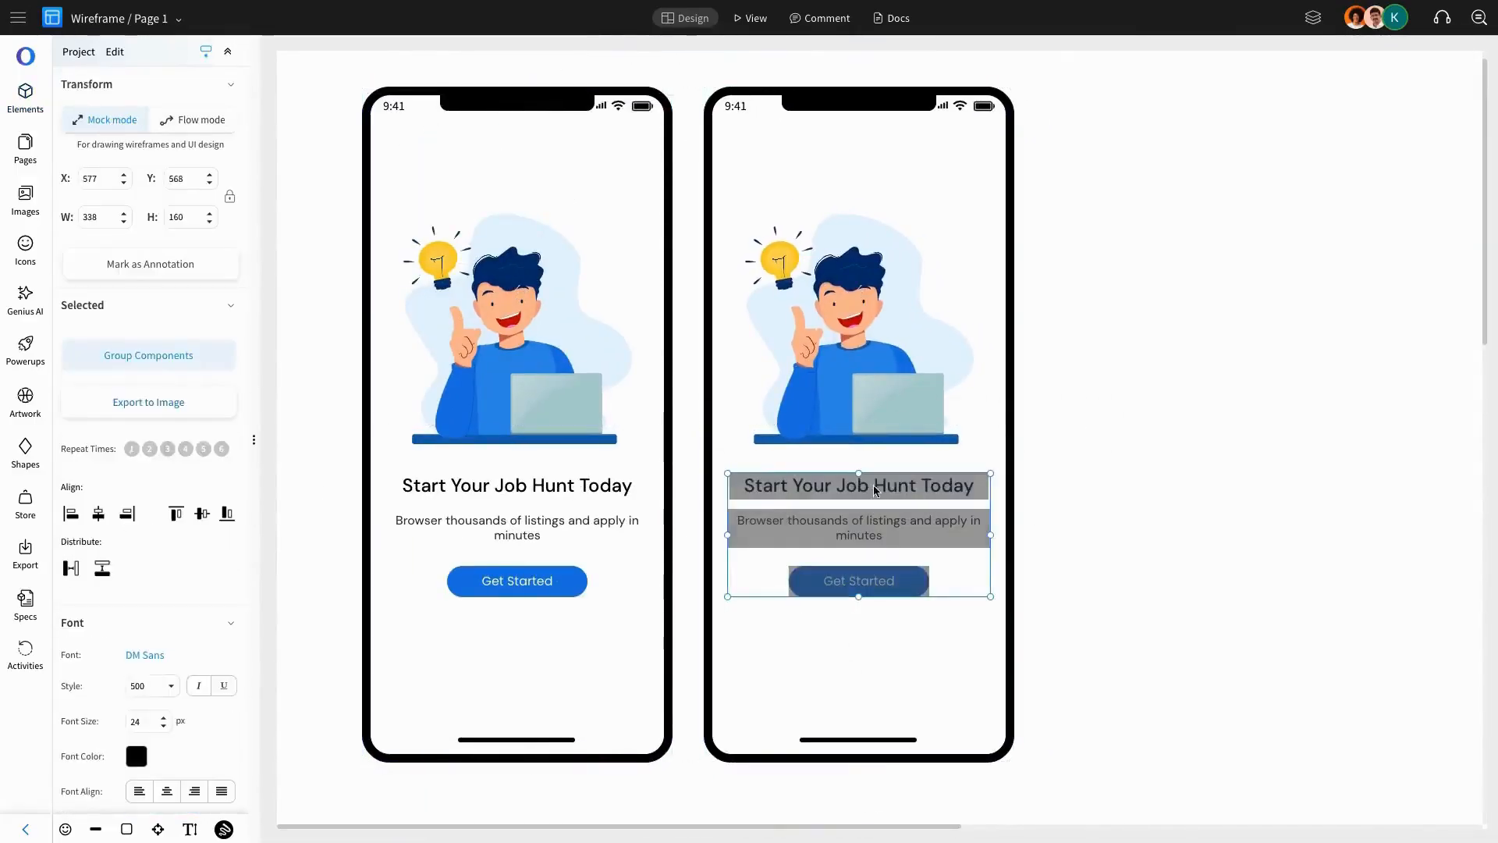
{"action": "left_click", "coordinate": [877, 415], "text": "shift"}
{"action": "key", "text": "Delete"}
{"action": "left_click", "coordinate": [866, 739]}
{"action": "left_click", "coordinate": [1047, 716]}
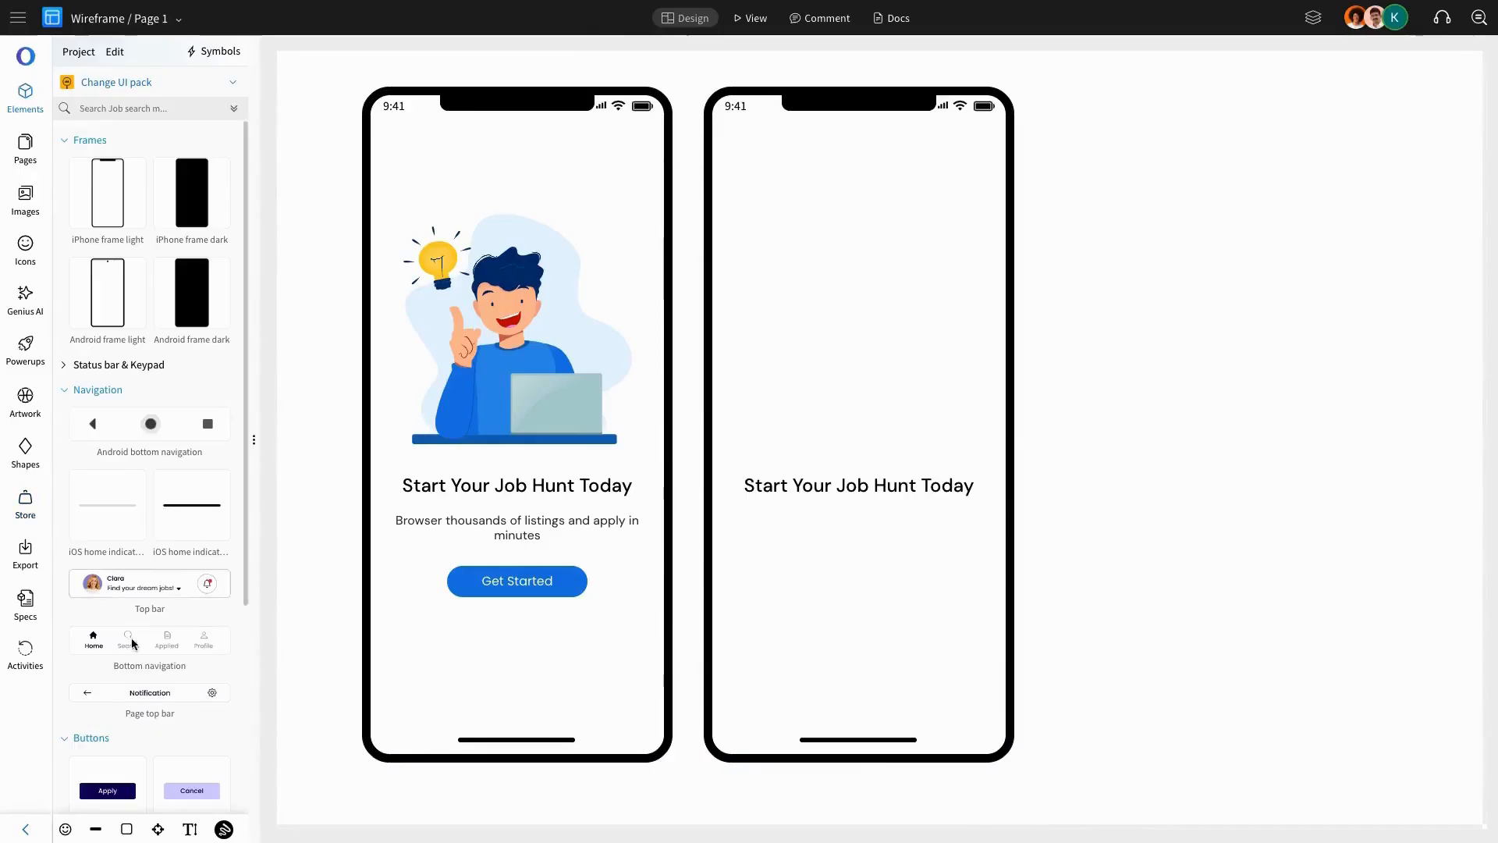
Step: Add the bottom navigation bar just above the second screen's home indicator and recolour its Home icon and label blue
{"action": "left_click_drag", "start_coordinate": [133, 638], "coordinate": [855, 701]}
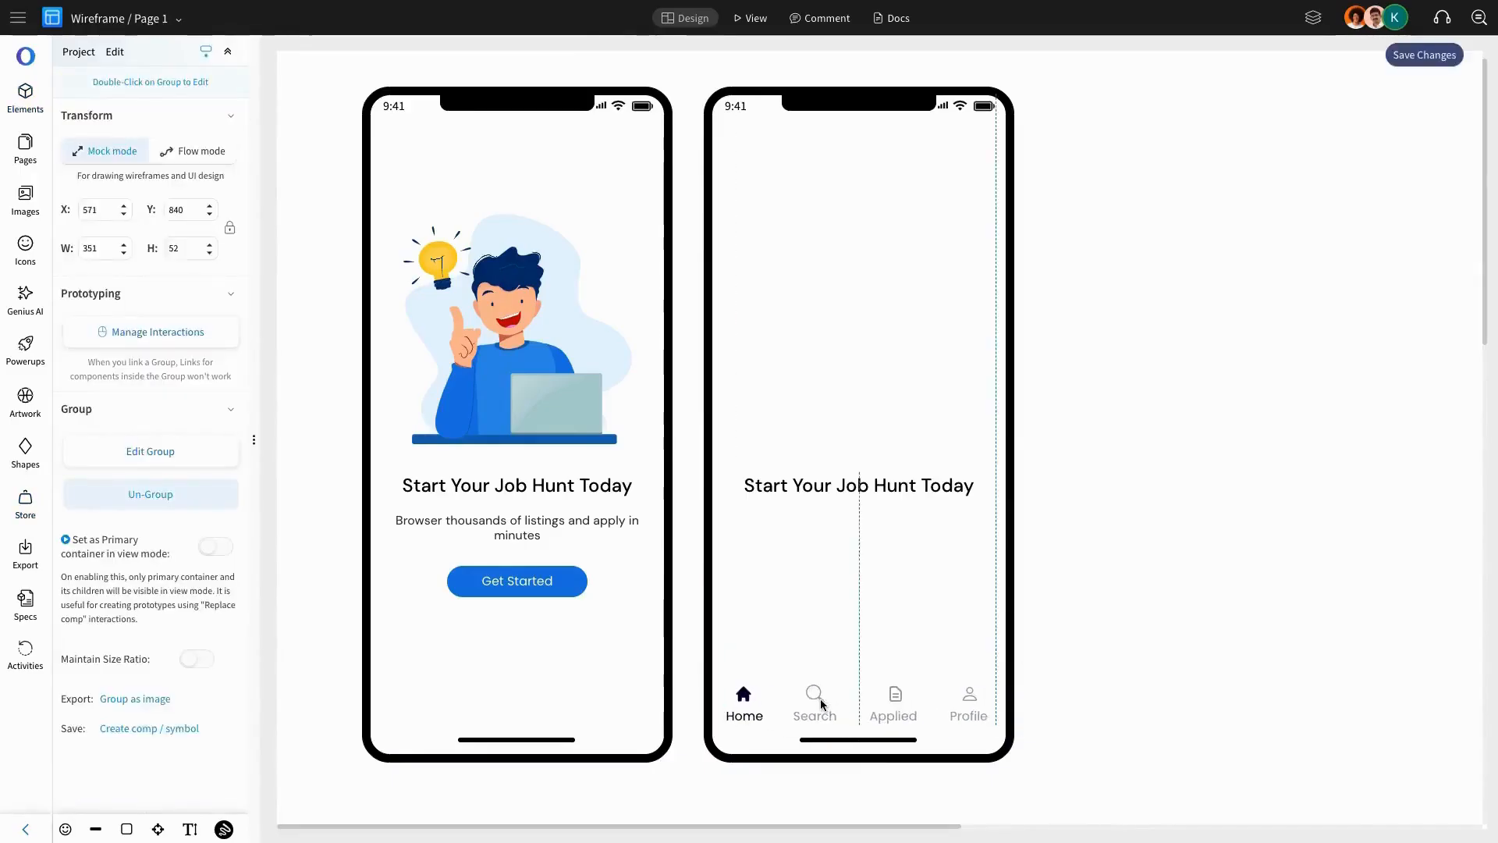
{"action": "left_click", "coordinate": [872, 626], "text": "shift"}
{"action": "left_click", "coordinate": [796, 804]}
{"action": "left_click", "coordinate": [1049, 737]}
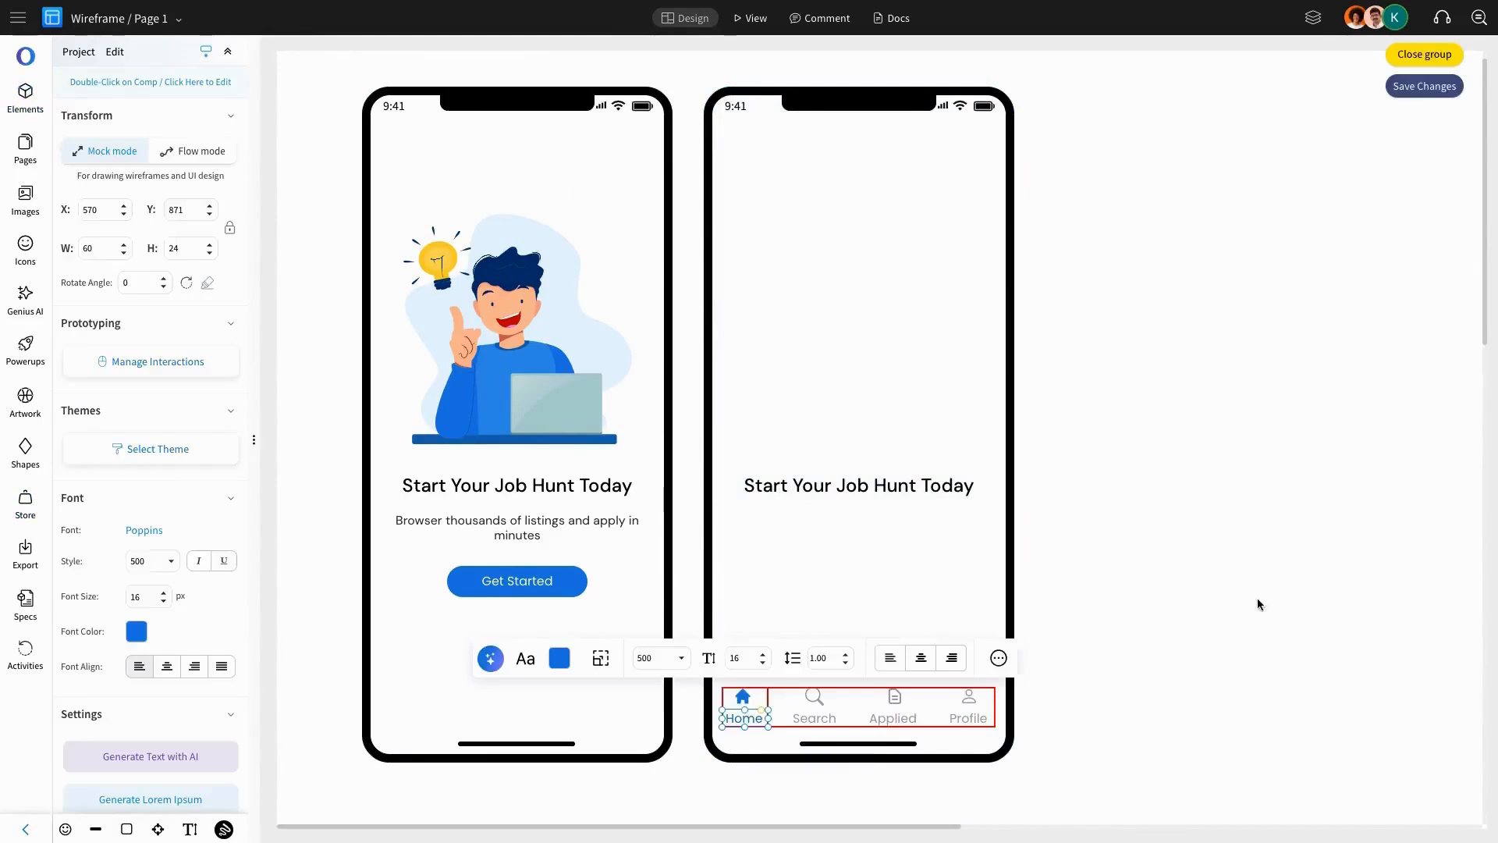
Step: Add the pack's top bar with avatar and notification bell below the second screen's status bar, centred horizontally in the phone
{"action": "left_click", "coordinate": [1258, 604]}
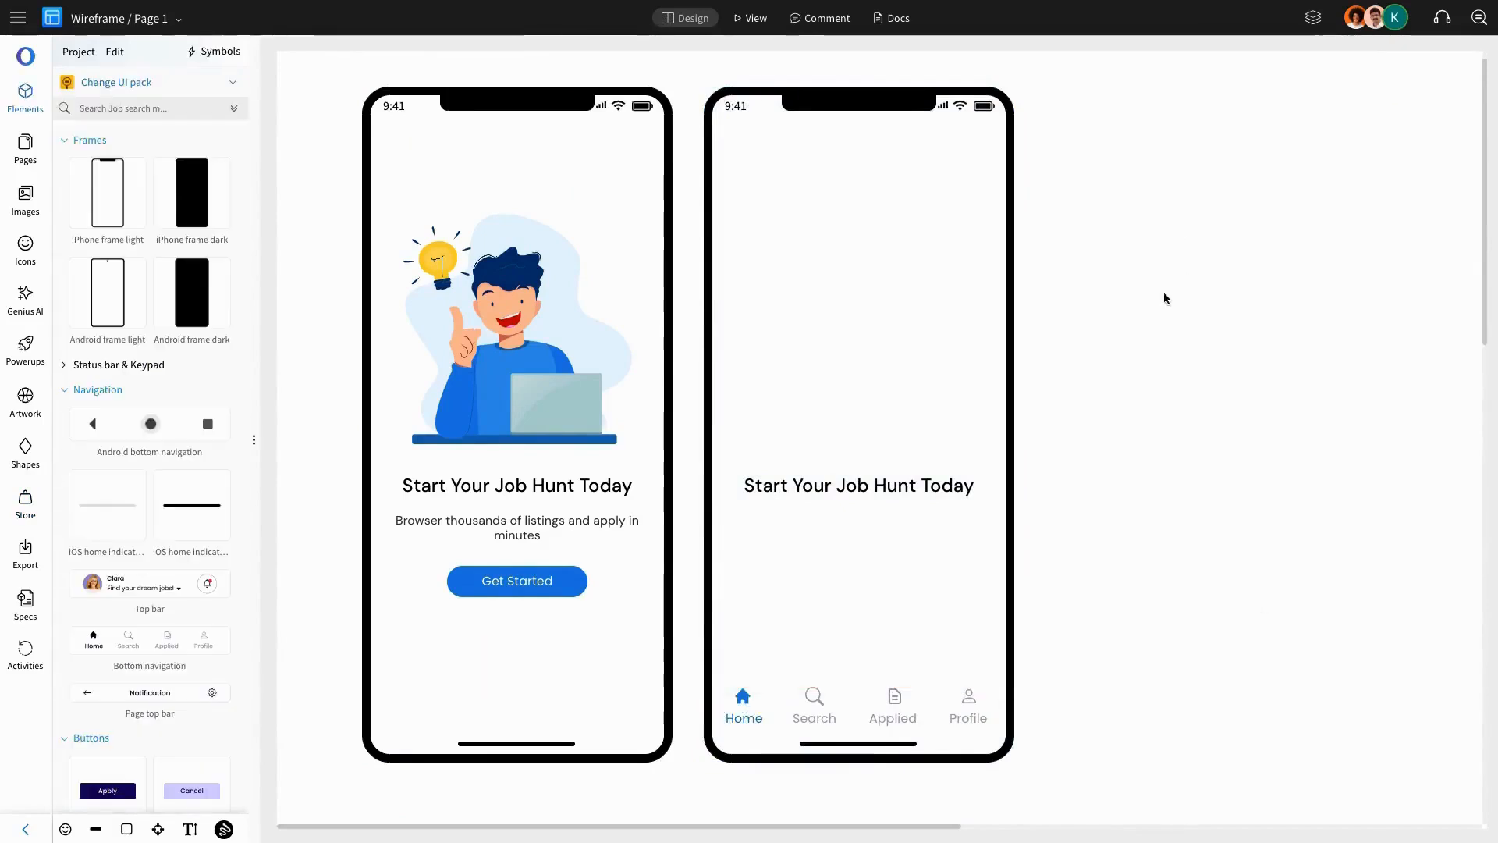
{"action": "left_click_drag", "start_coordinate": [152, 594], "coordinate": [858, 152]}
{"action": "left_click", "coordinate": [863, 376]}
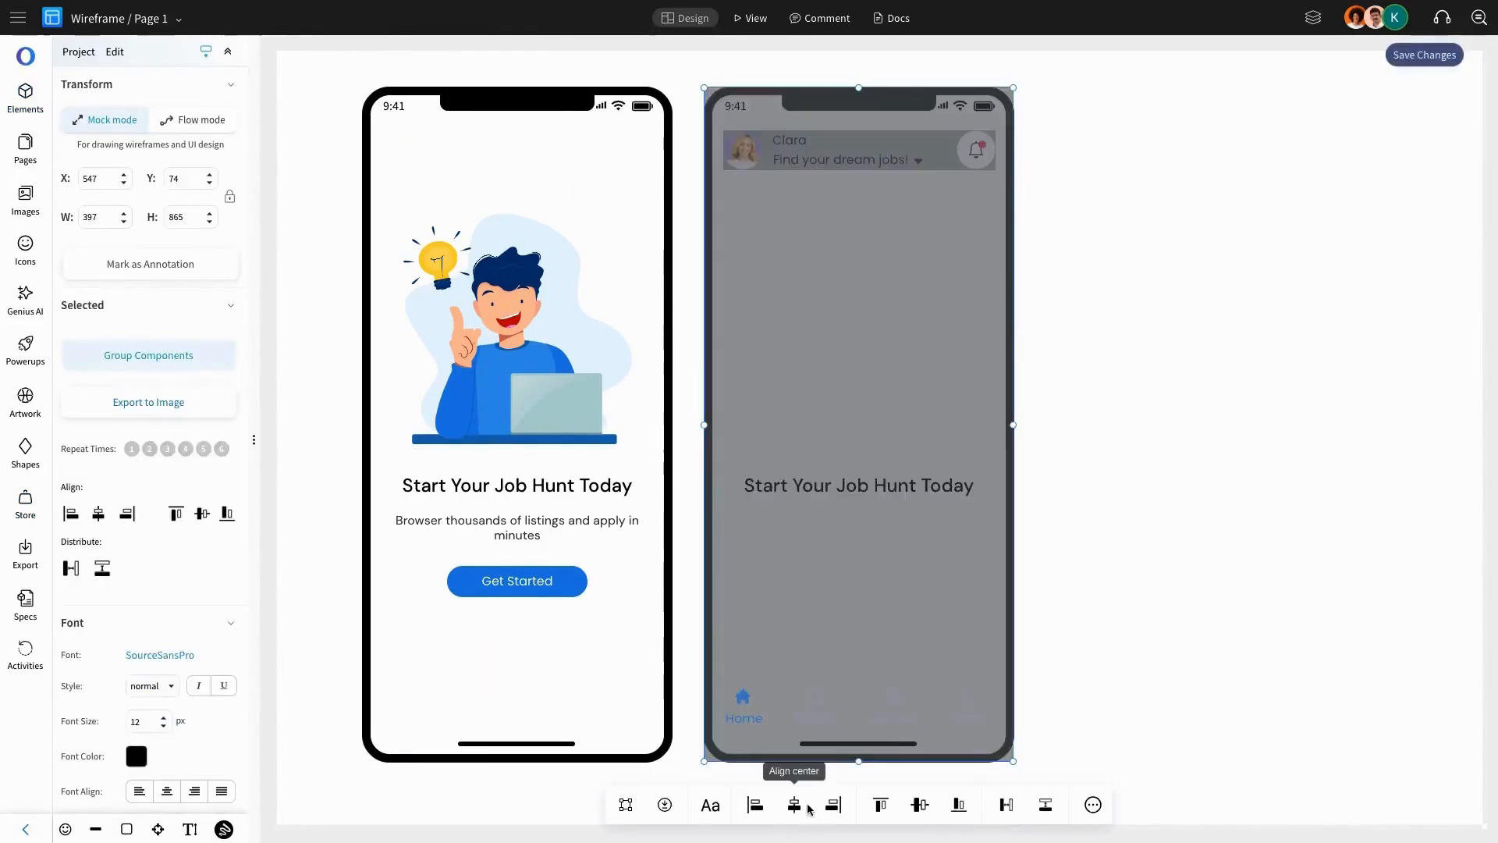
{"action": "left_click", "coordinate": [1242, 561]}
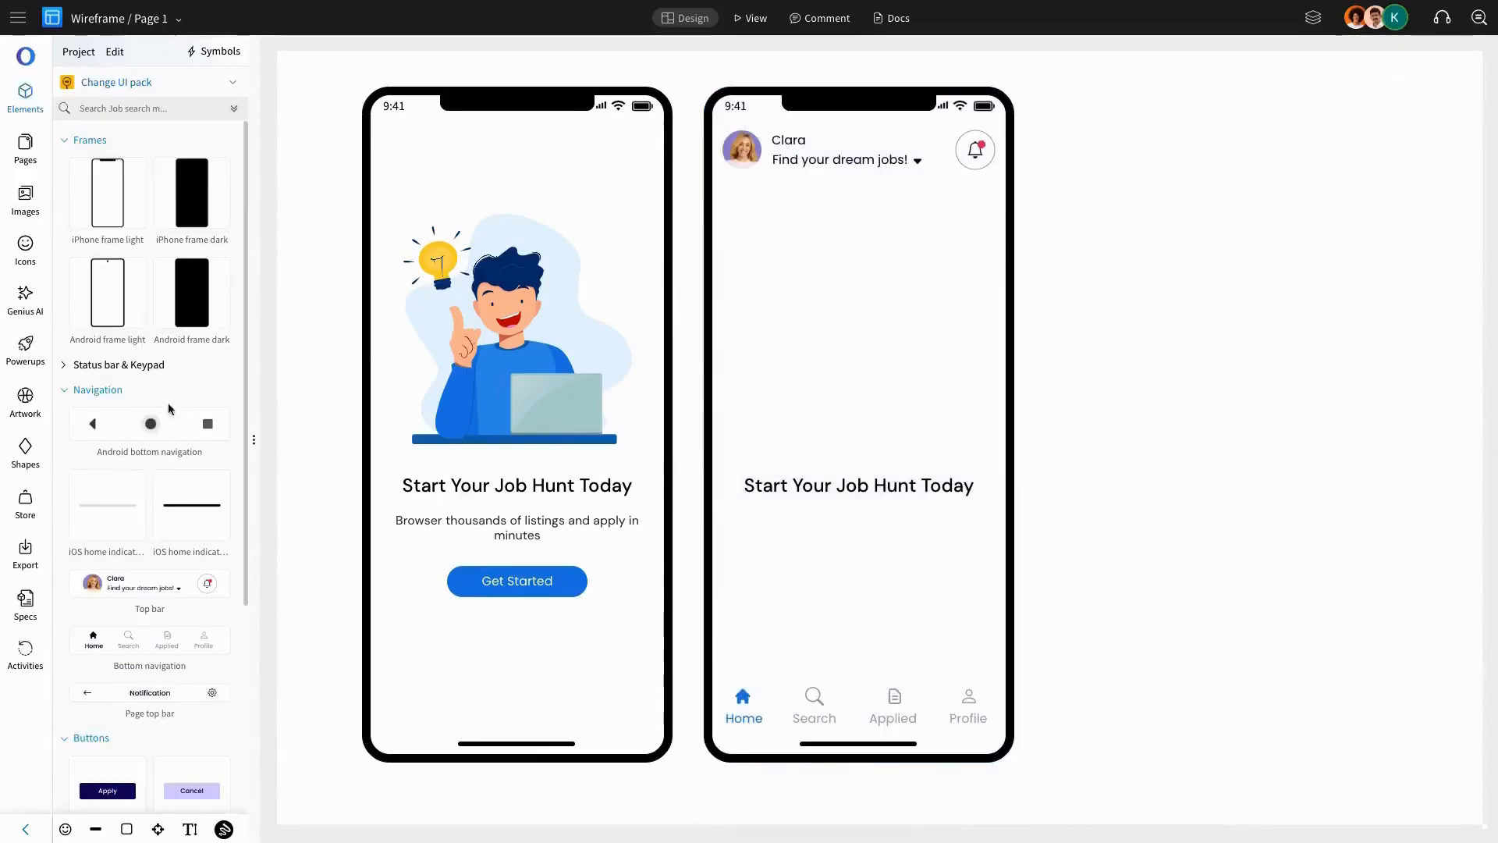
Step: Place the pack's search bar below the top bar and move the Start Your Job Hunt Today heading outside the phone
{"action": "left_click", "coordinate": [133, 110]}
{"action": "type", "text": "sea"}
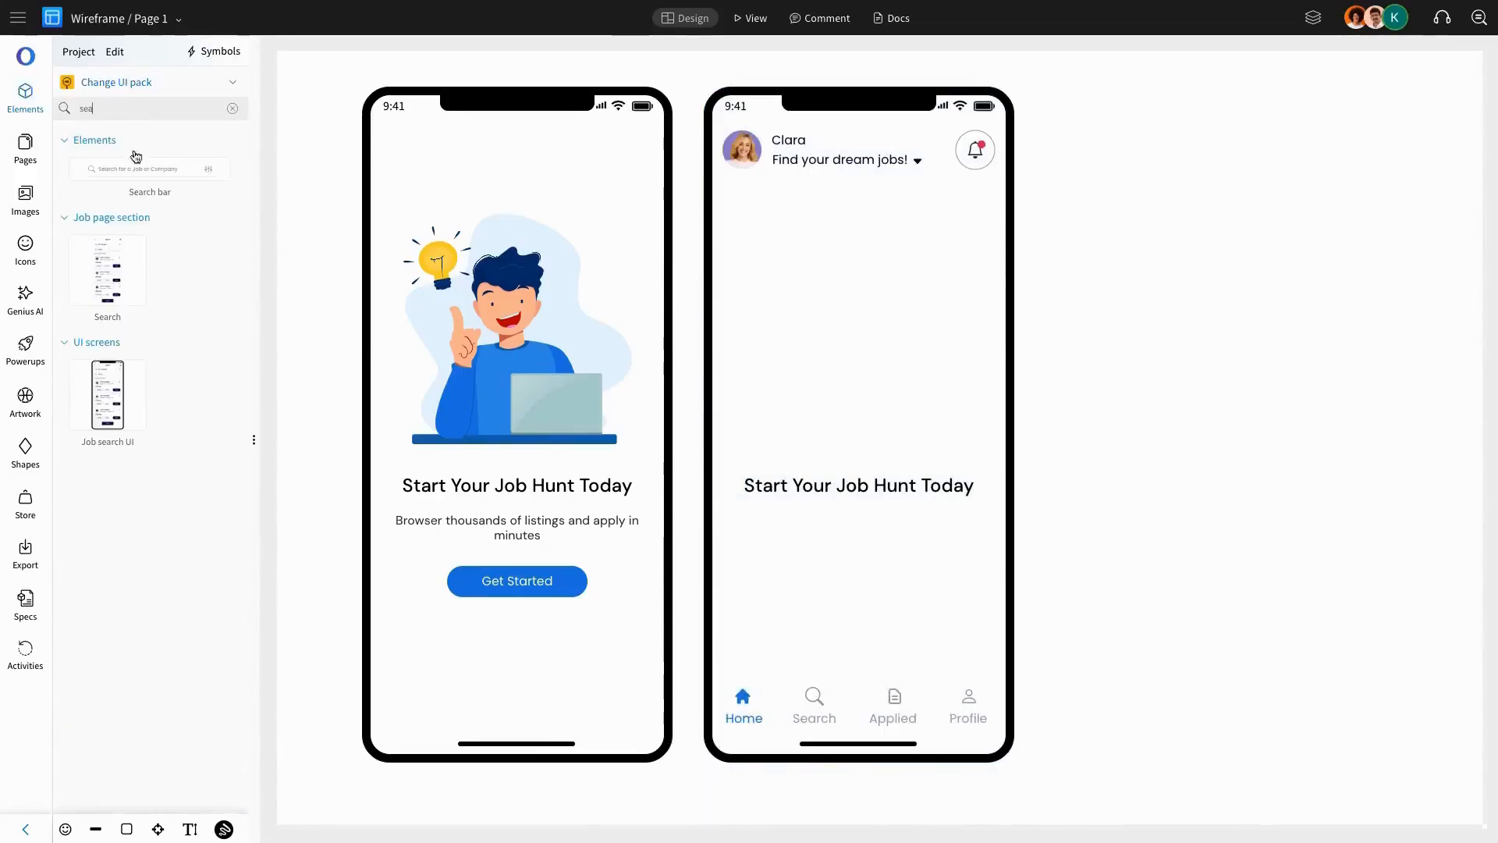
{"action": "left_click", "coordinate": [232, 109]}
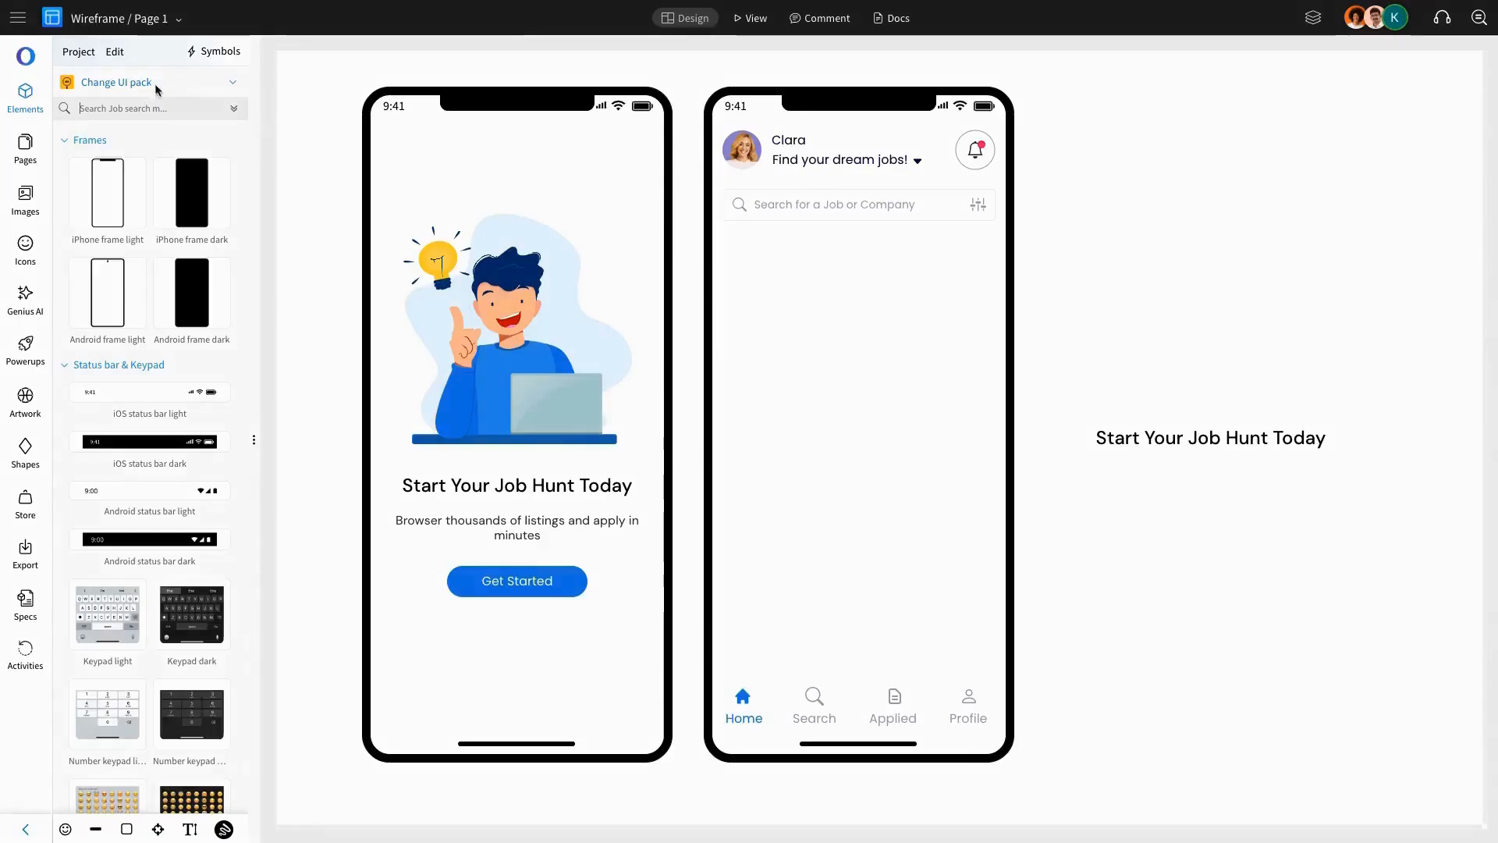
Step: Place a Common pack rectangle below the search bar as a blue banner about 350 px wide with rounded corners
{"action": "left_click", "coordinate": [147, 82]}
{"action": "left_click", "coordinate": [148, 147]}
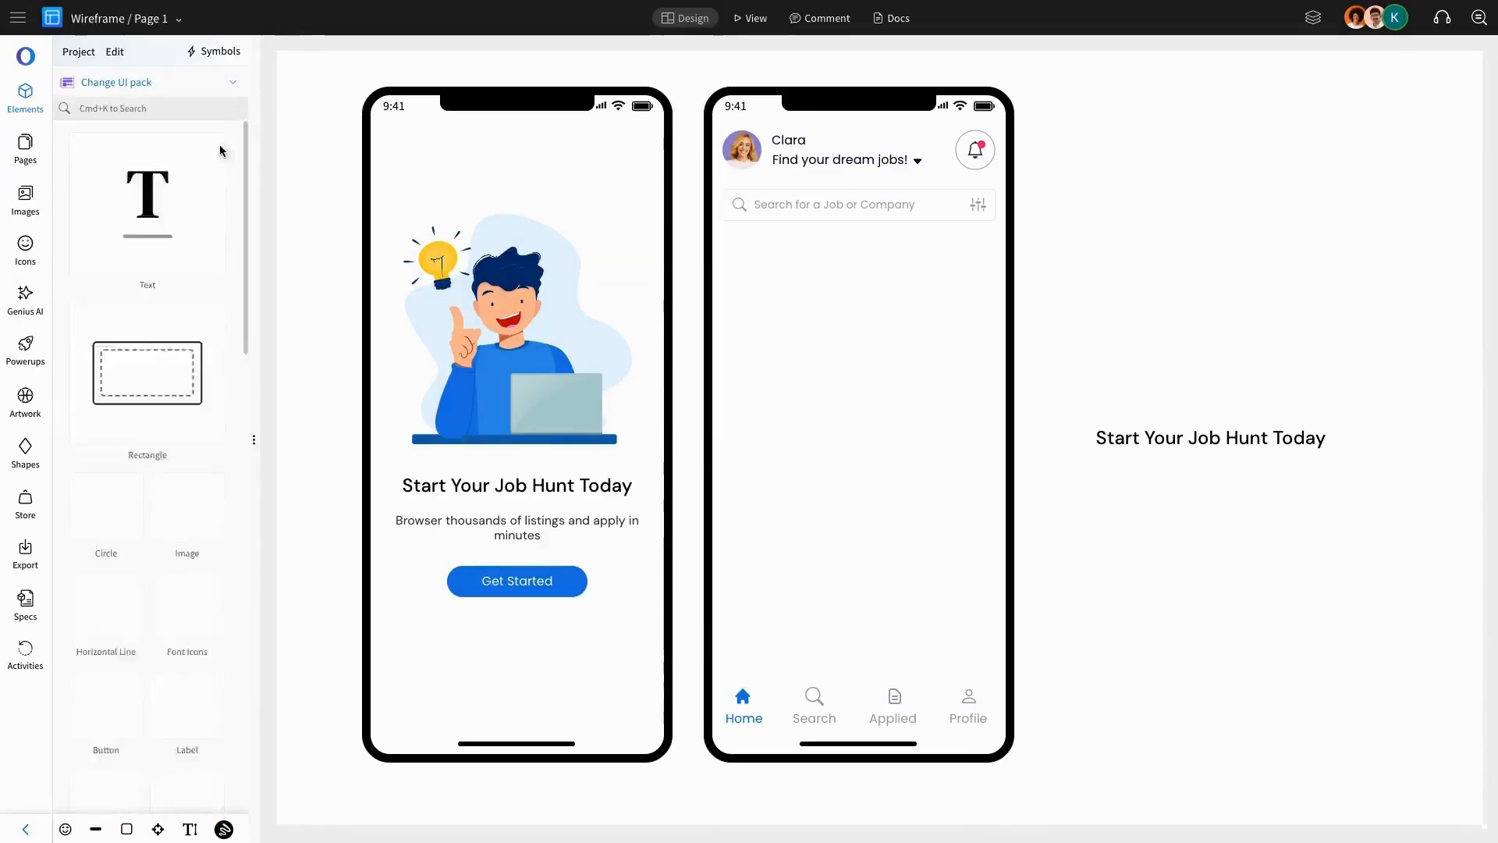
{"action": "left_click_drag", "start_coordinate": [224, 147], "coordinate": [991, 276]}
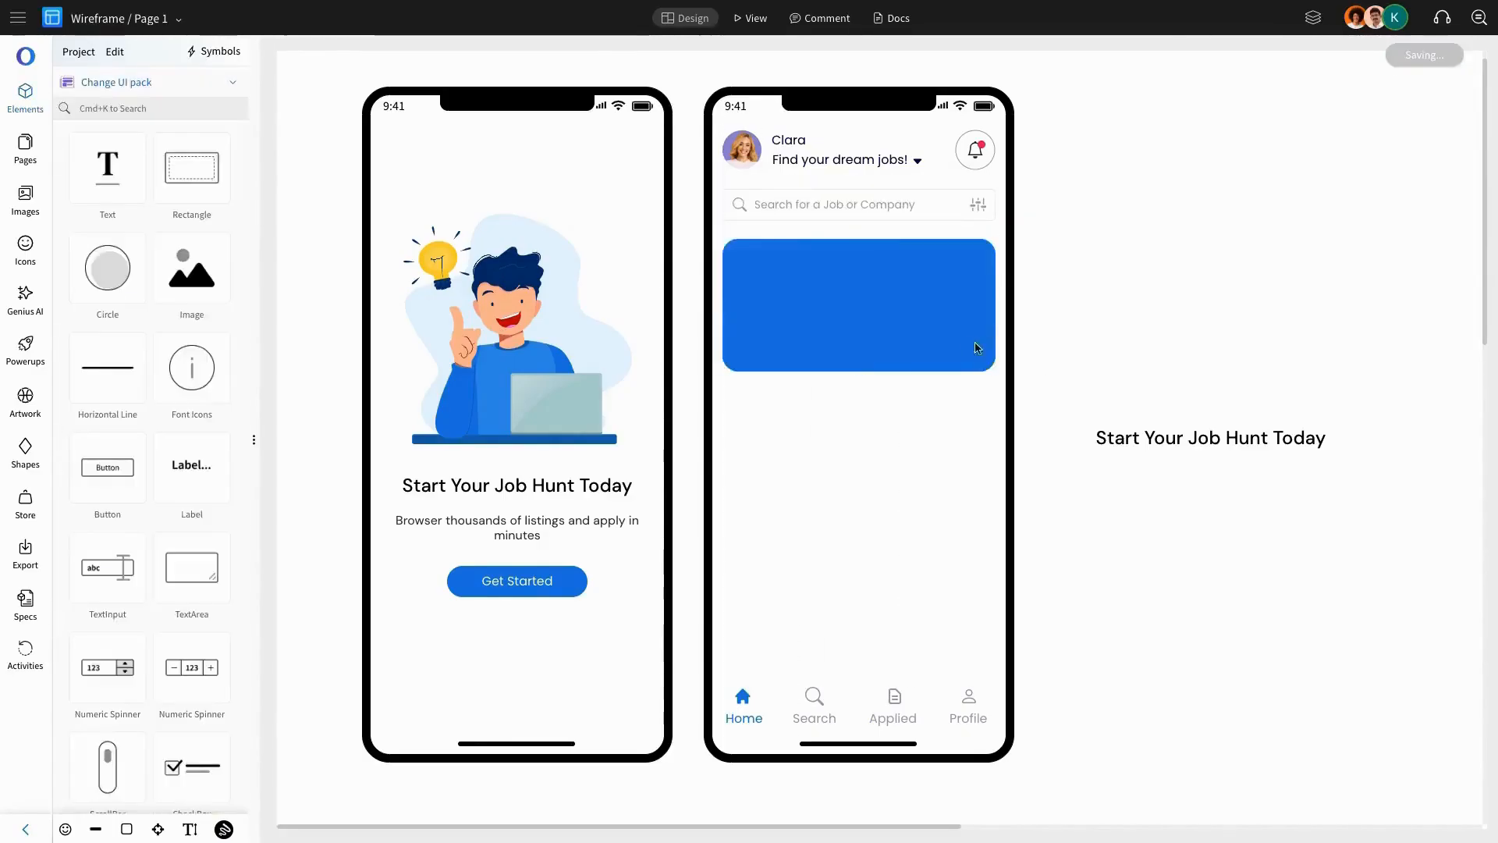
{"action": "left_click", "coordinate": [929, 330]}
{"action": "left_click_drag", "start_coordinate": [929, 326], "coordinate": [930, 327]}
{"action": "left_click", "coordinate": [861, 218]}
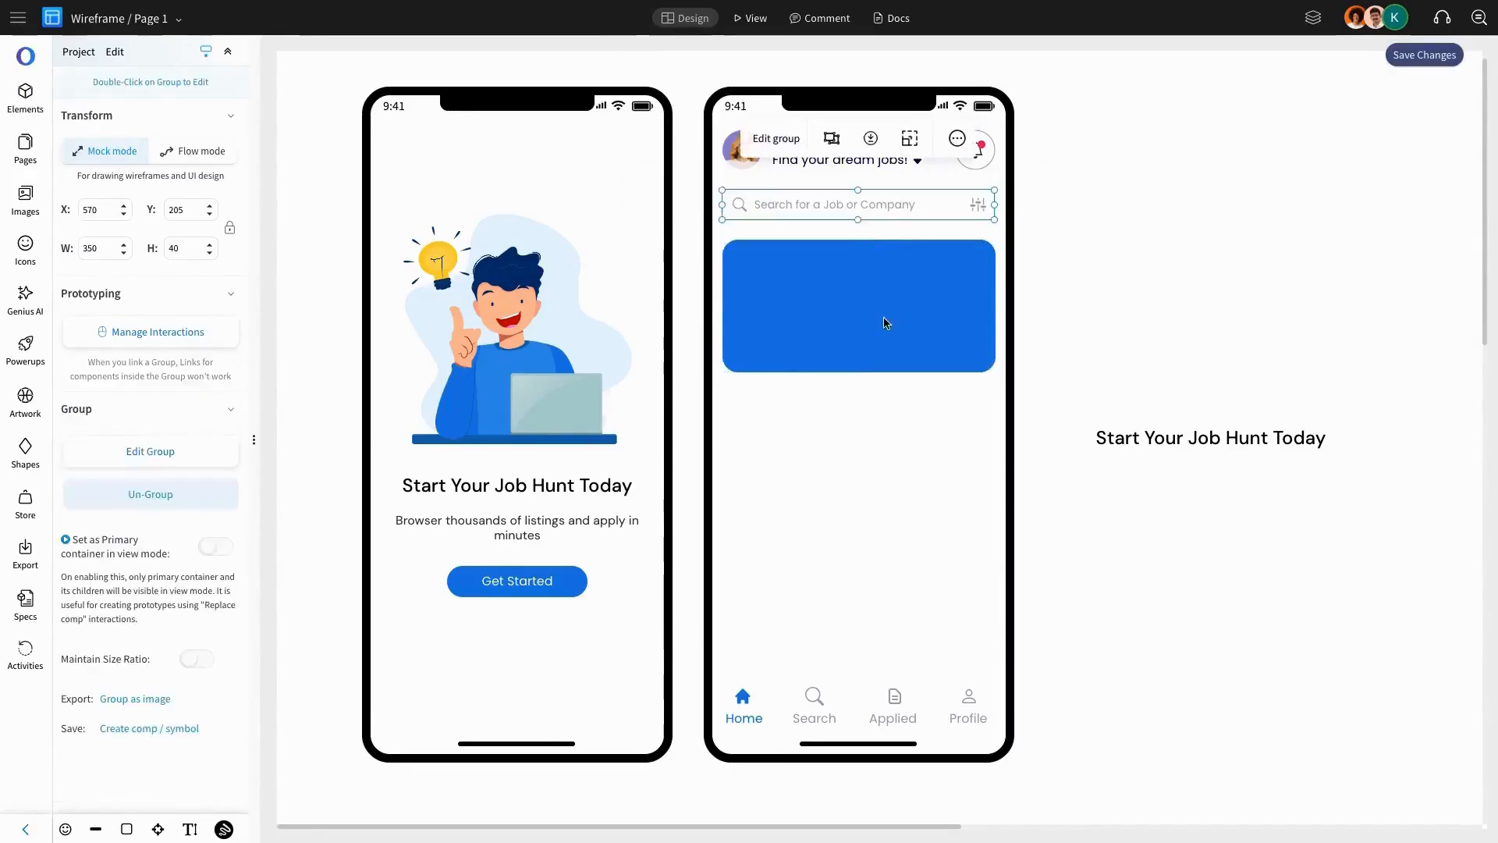
{"action": "key", "text": "ctrl+s"}
Step: Put the heading on the banner as white 20 px text reading "How to find a perfect job for you" and increase its line height
{"action": "left_click_drag", "start_coordinate": [976, 284], "coordinate": [894, 289]}
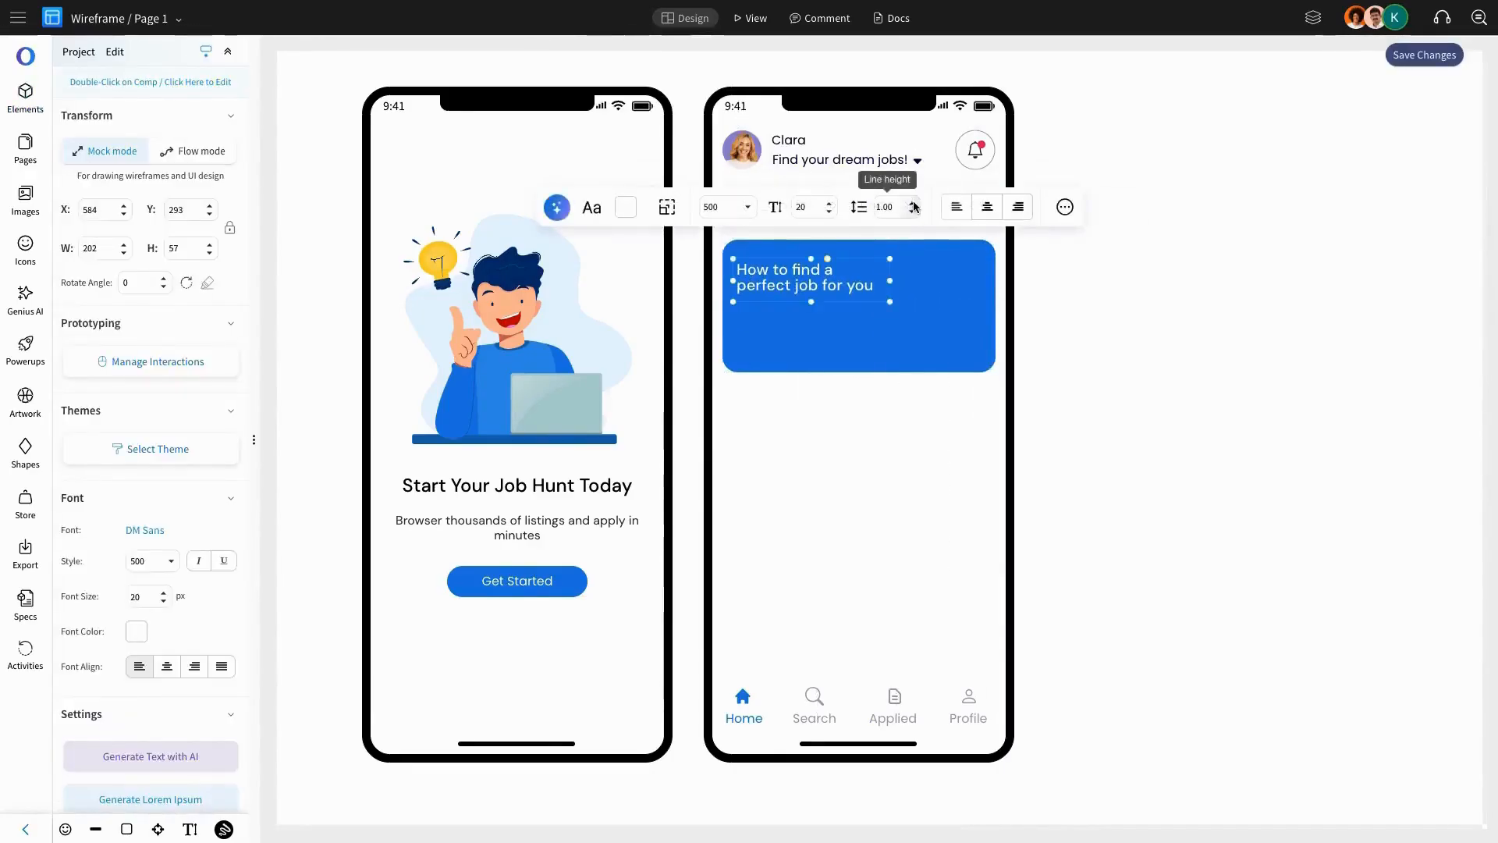
{"action": "left_click", "coordinate": [911, 203]}
{"action": "left_click", "coordinate": [911, 203]}
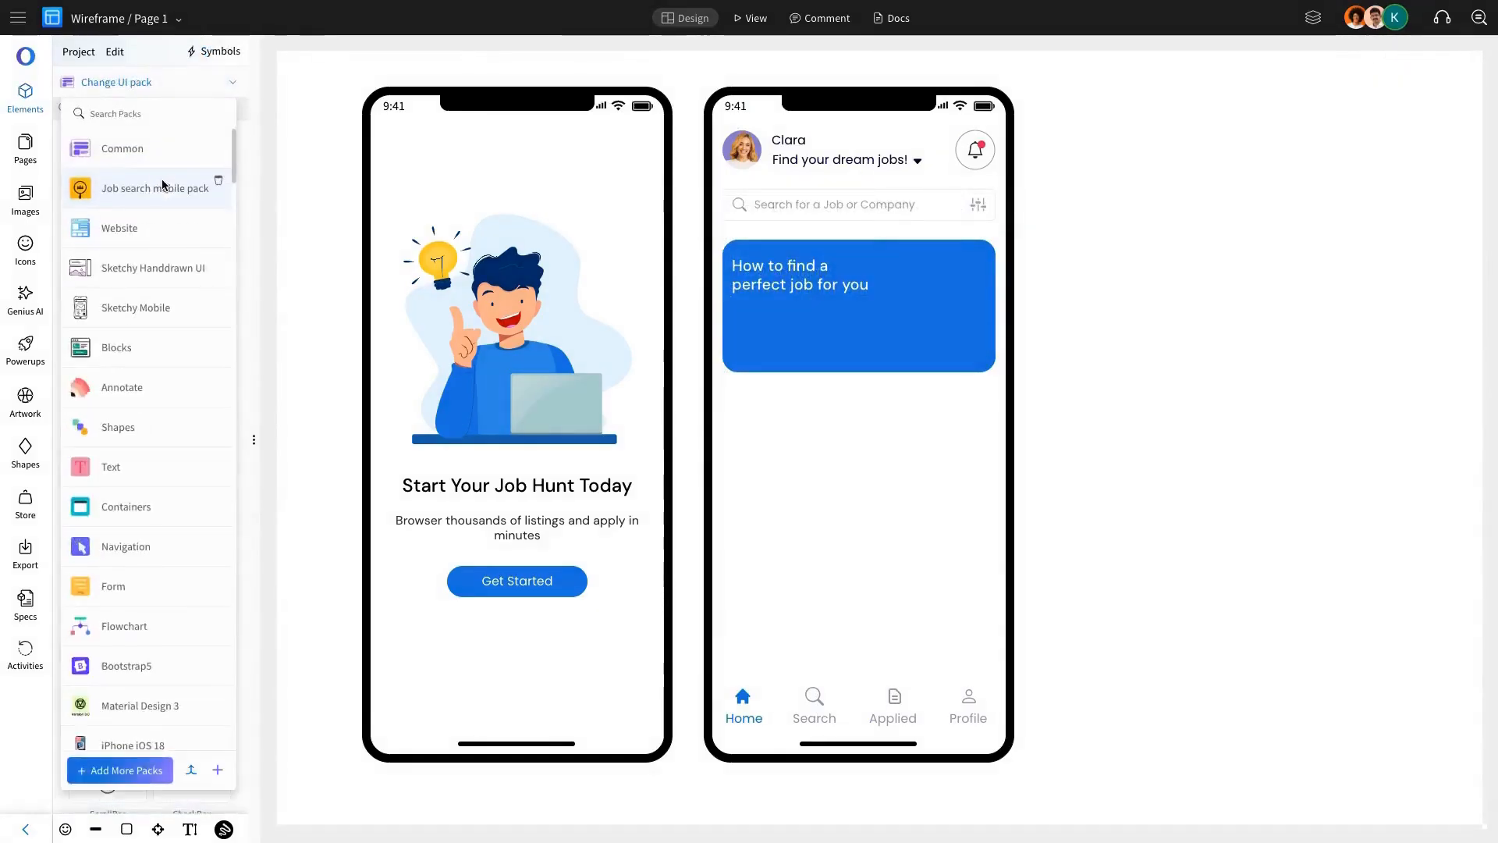
Step: Add a white 140 by 40 px Read More button with black text beneath the banner heading, using the Job search mobile pack
{"action": "left_click", "coordinate": [162, 181]}
{"action": "left_click", "coordinate": [91, 414]}
{"action": "left_click_drag", "start_coordinate": [107, 467], "coordinate": [763, 336]}
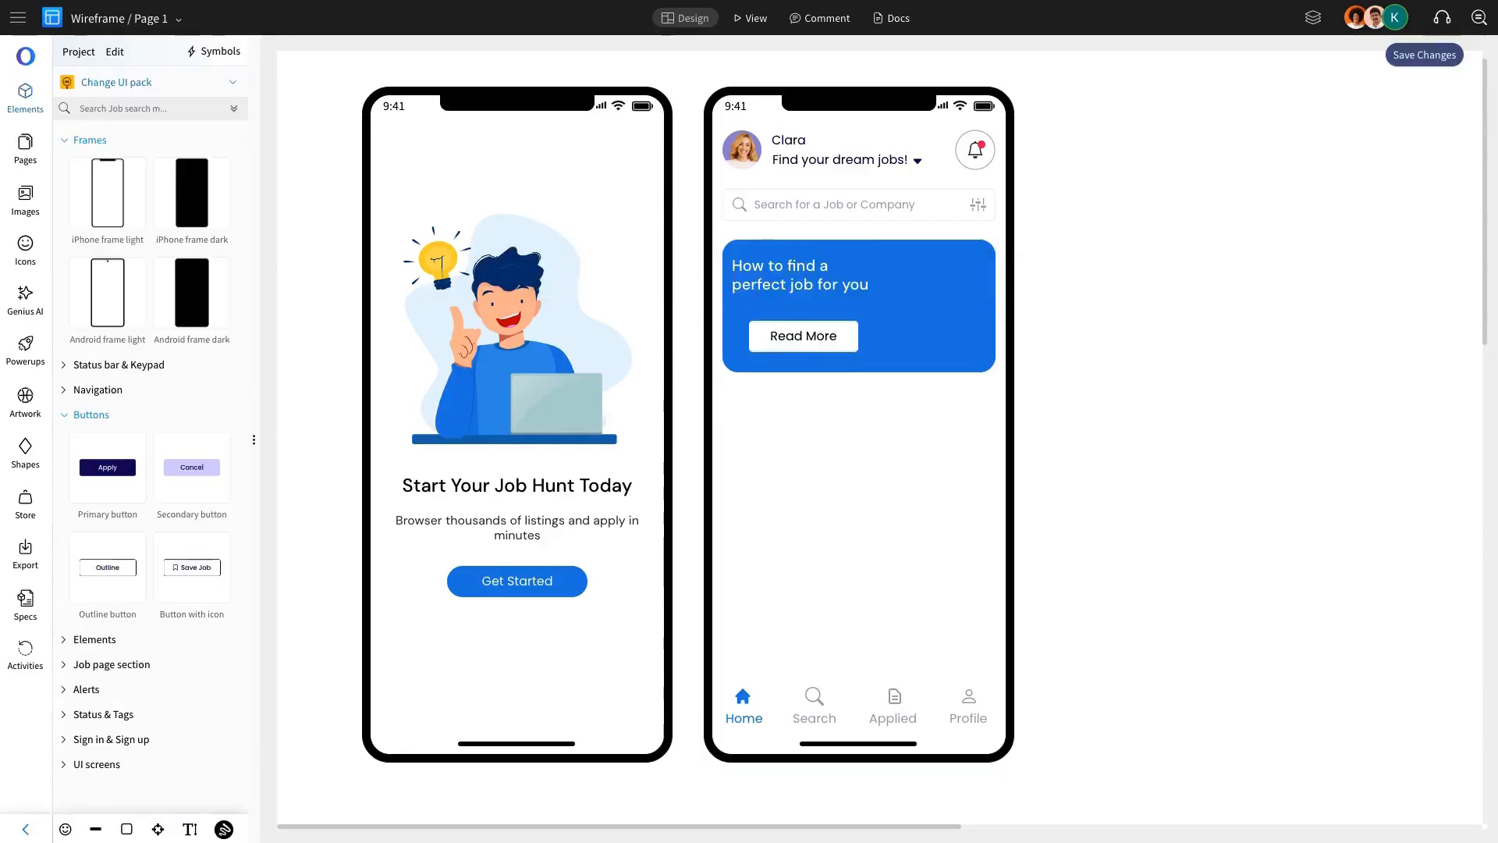
{"action": "left_click_drag", "start_coordinate": [812, 343], "coordinate": [801, 336]}
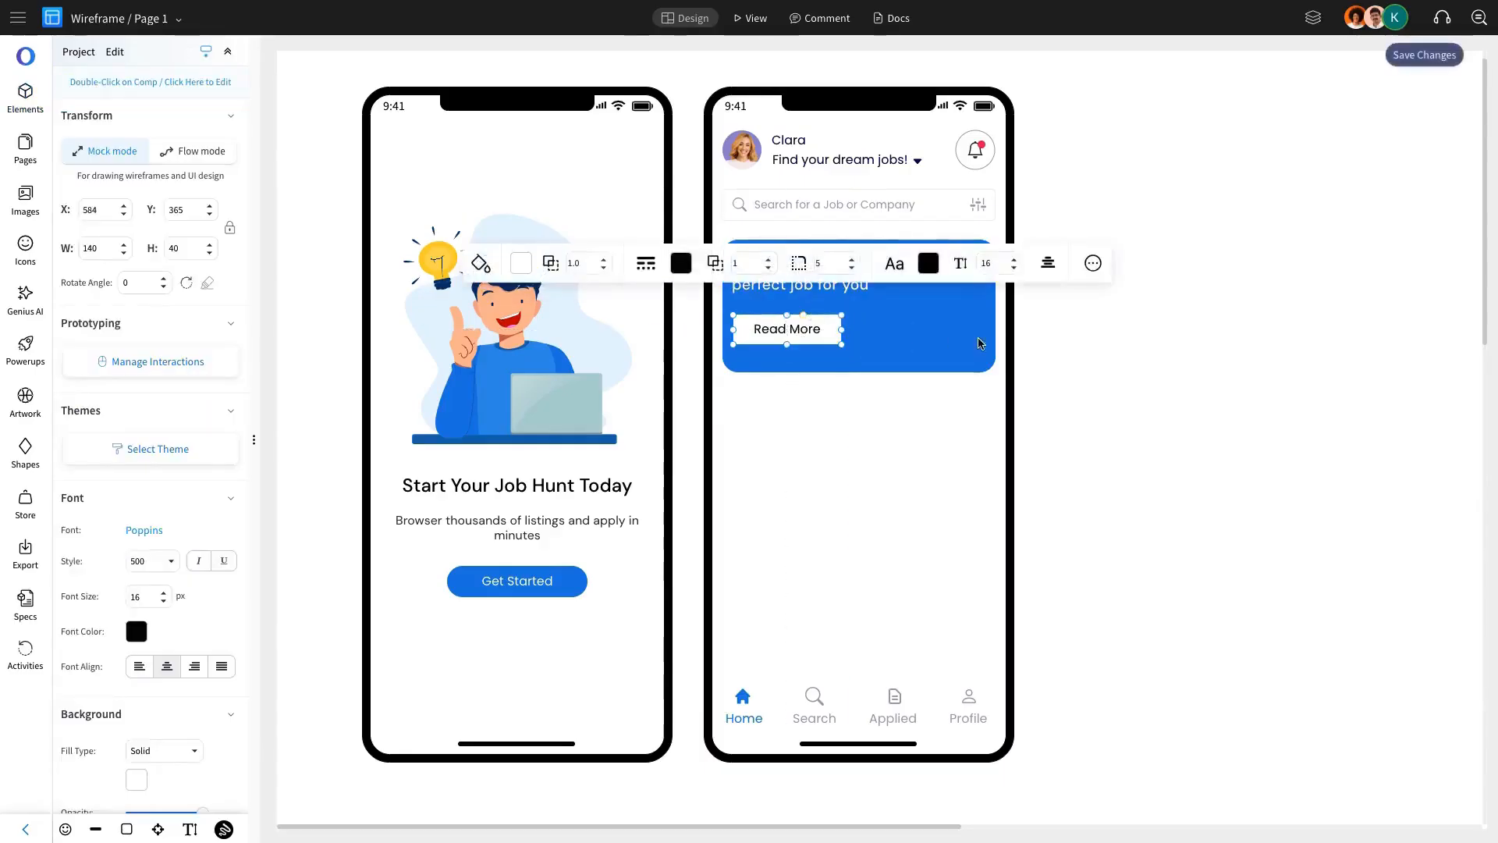
{"action": "left_click", "coordinate": [320, 235]}
Step: Place the image of the woman holding a laptop at the banner's right end and resize it to 151 by 204 px
{"action": "left_click", "coordinate": [25, 199]}
{"action": "left_click_drag", "start_coordinate": [86, 204], "coordinate": [858, 335]}
{"action": "left_click", "coordinate": [47, 89]}
{"action": "left_click_drag", "start_coordinate": [1026, 295], "coordinate": [981, 357]}
{"action": "left_click_drag", "start_coordinate": [930, 441], "coordinate": [943, 293]}
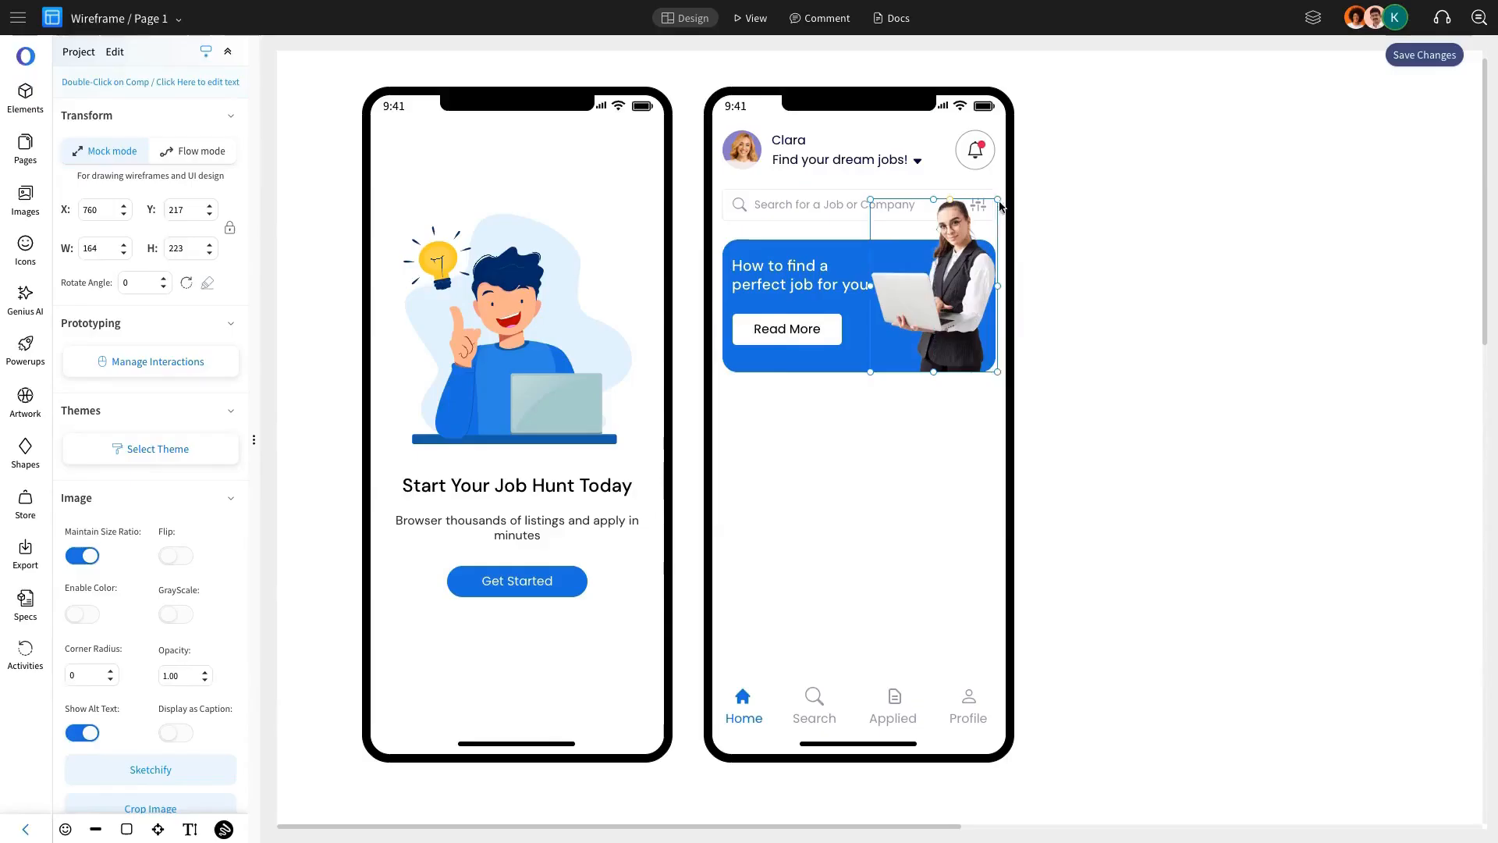
{"action": "left_click_drag", "start_coordinate": [1000, 208], "coordinate": [991, 213]}
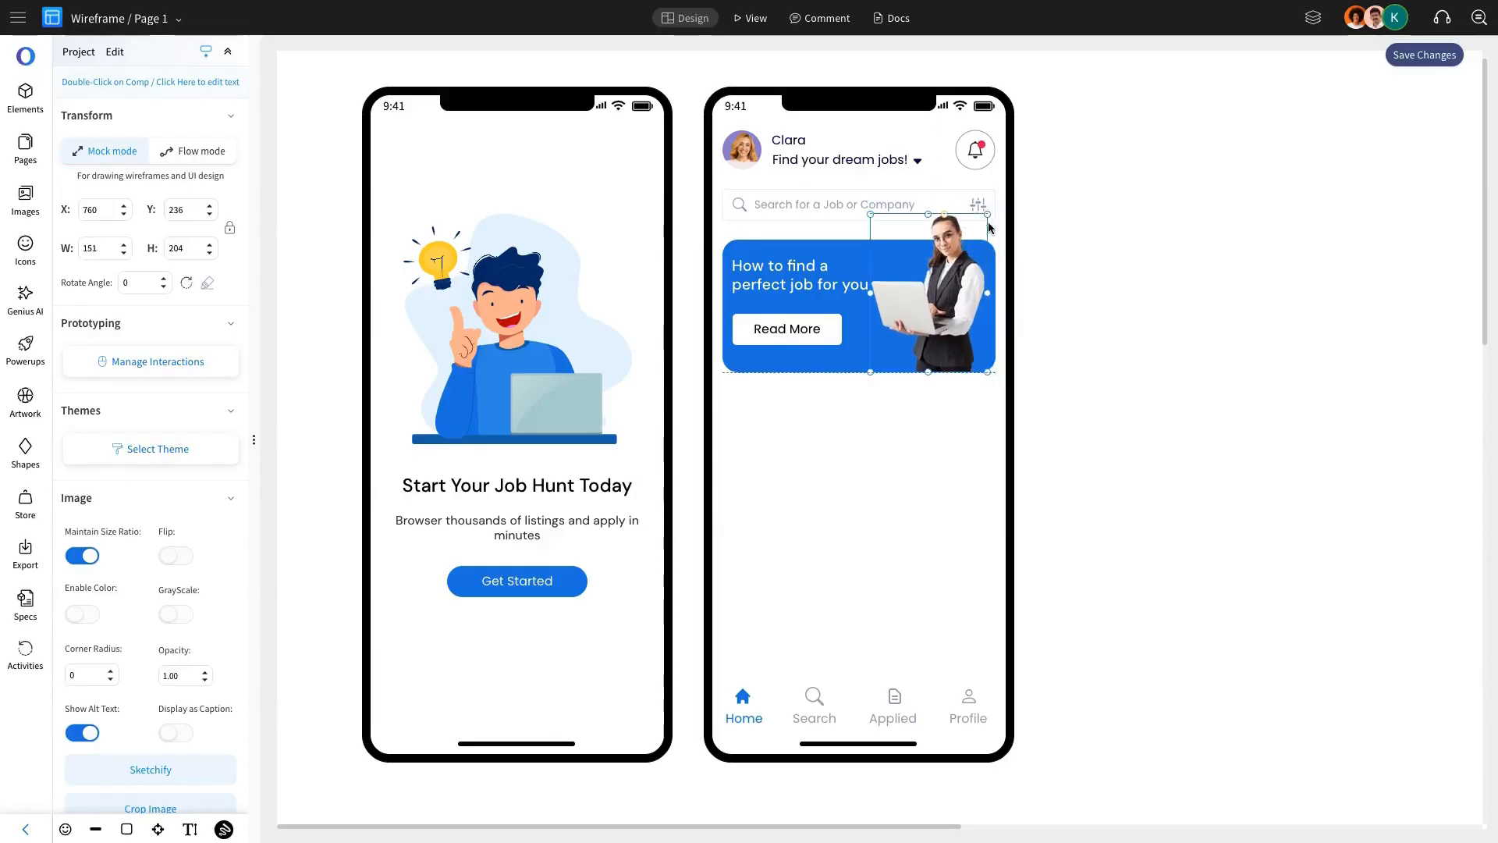
{"action": "key", "text": "ctrl+s"}
Step: Group the banner's heading, Read More button, image and blue rectangle, and move the group slightly down
{"action": "left_click", "coordinate": [816, 293]}
{"action": "left_click", "coordinate": [807, 333], "text": "shift"}
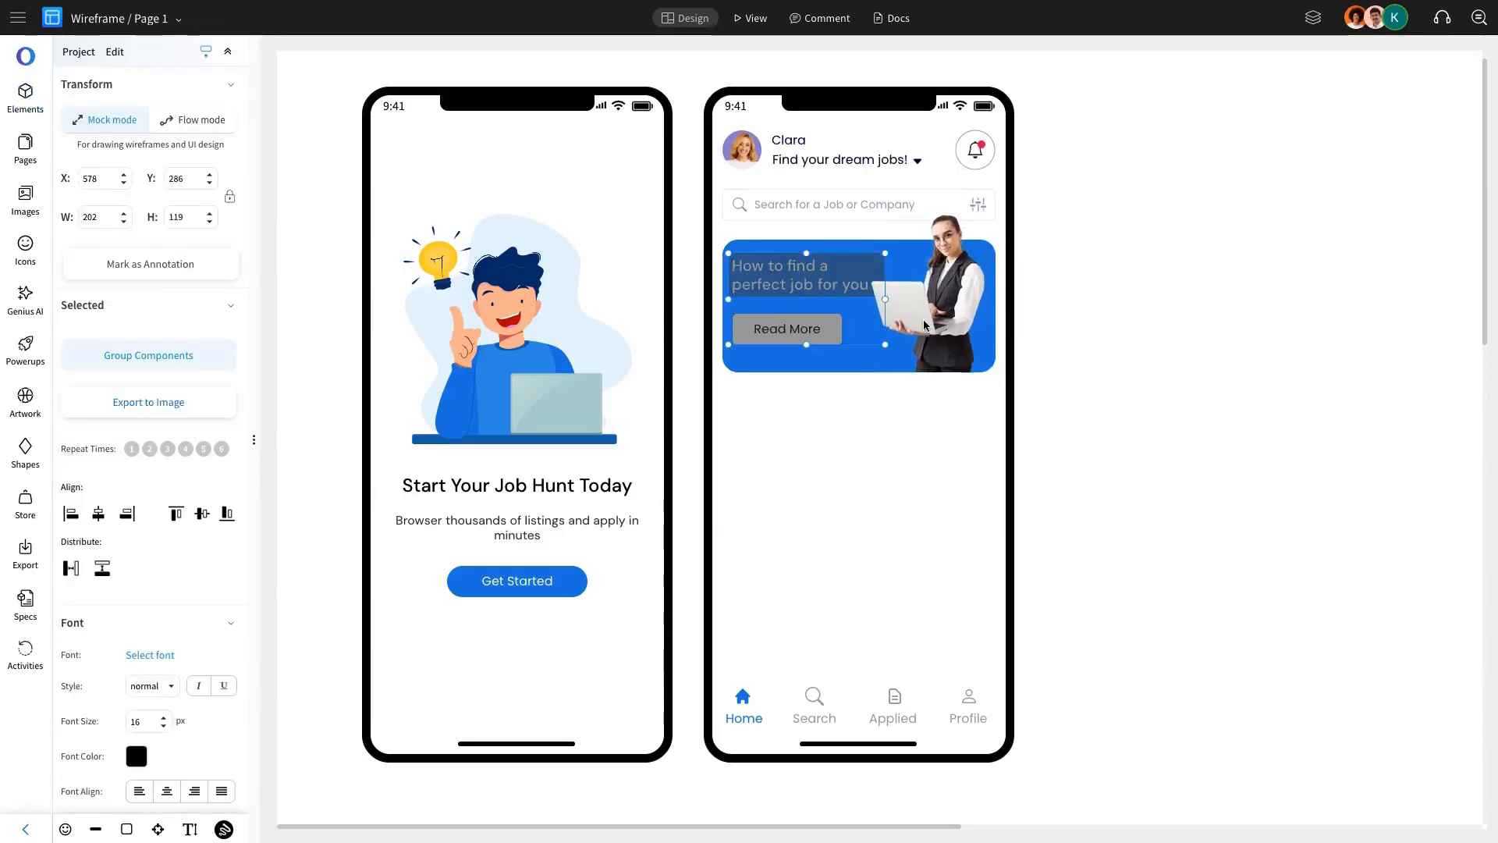
{"action": "left_click", "coordinate": [895, 365], "text": "shift"}
{"action": "left_click", "coordinate": [846, 366], "text": "shift"}
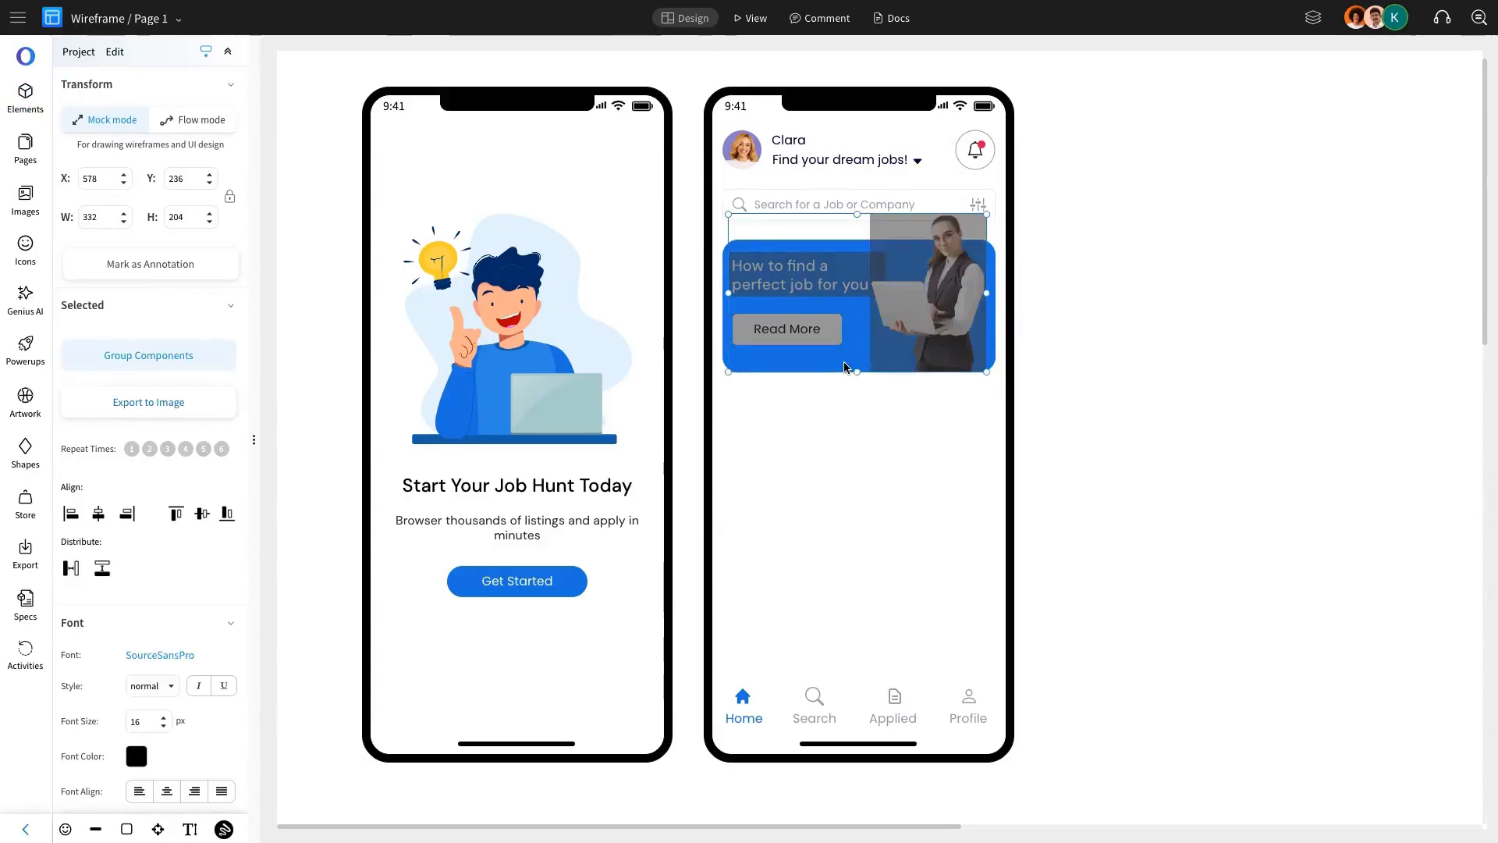
{"action": "key", "text": "ctrl+g"}
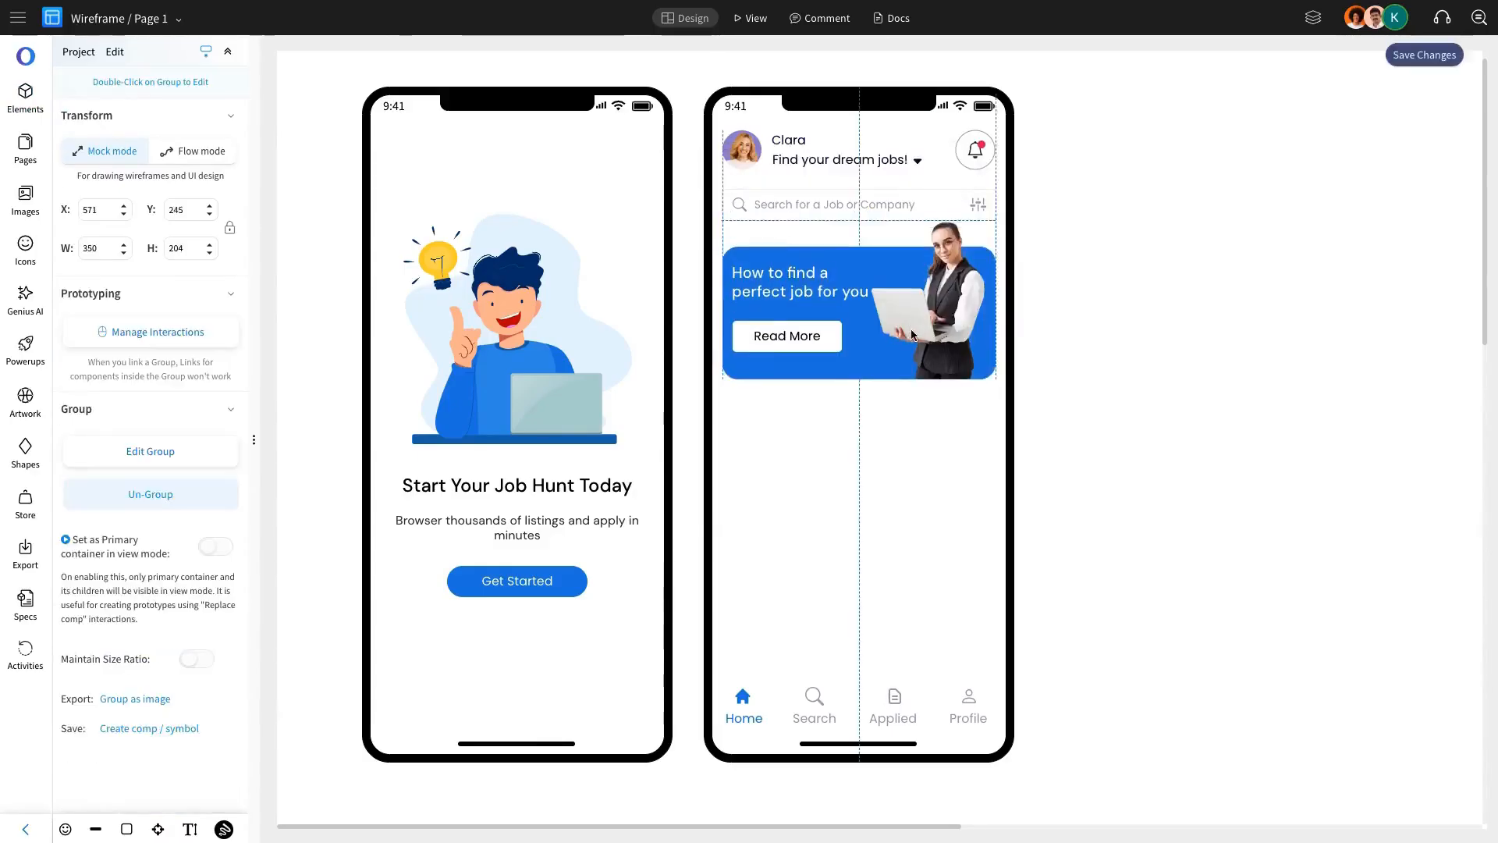
{"action": "left_click_drag", "start_coordinate": [911, 313], "coordinate": [911, 330]}
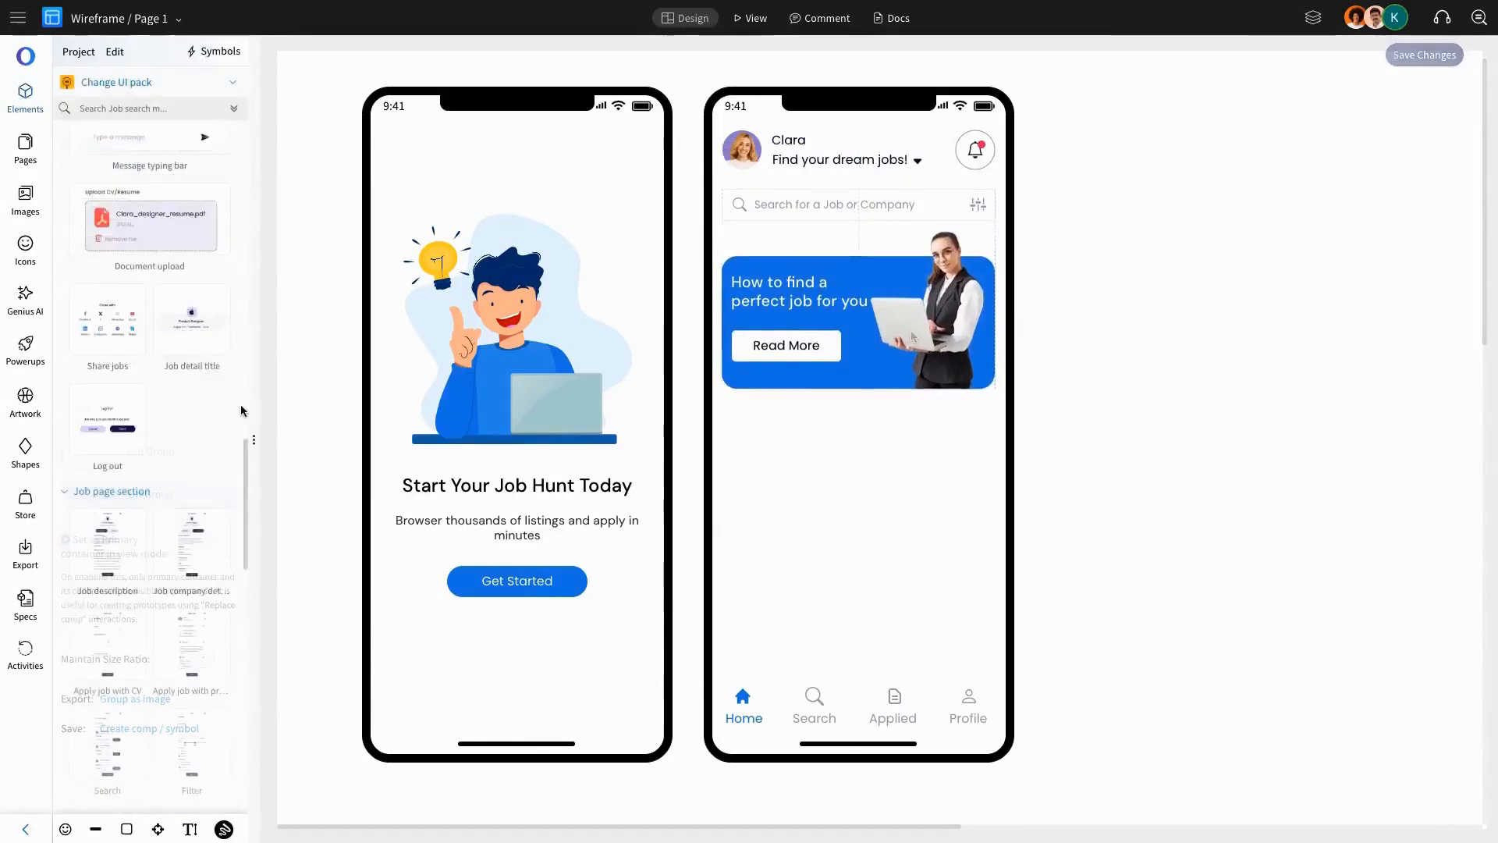
Step: Add the Favorites section's two job cards under a Recommended Jobs heading and move the banner group up to Y 247
{"action": "scroll", "coordinate": [240, 410], "scroll_direction": "down", "scroll_amount": 2}
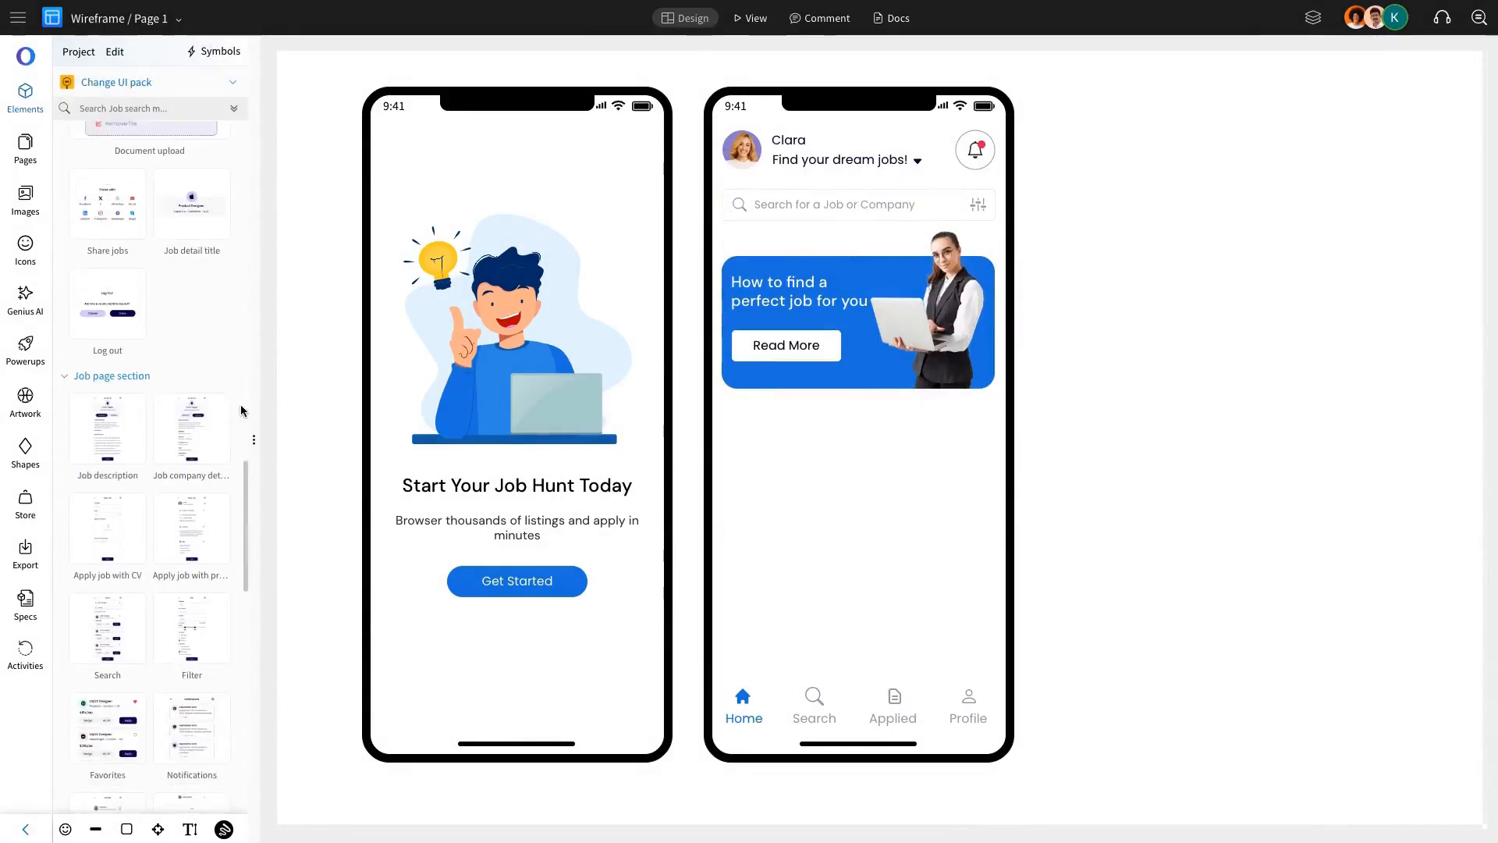
{"action": "scroll", "coordinate": [241, 408], "scroll_direction": "down", "scroll_amount": 2}
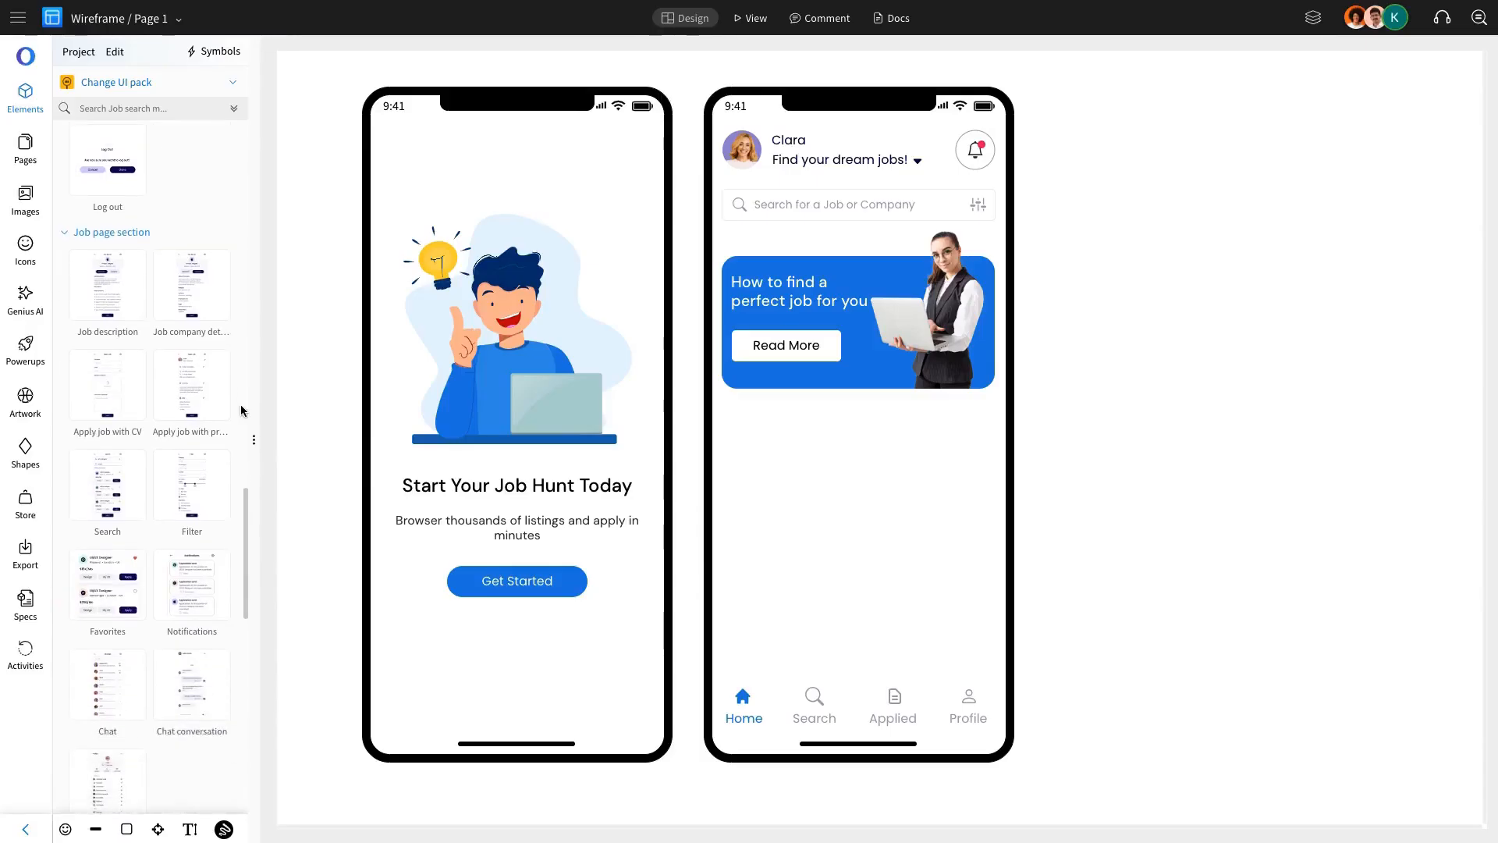
{"action": "left_click_drag", "start_coordinate": [99, 584], "coordinate": [897, 530]}
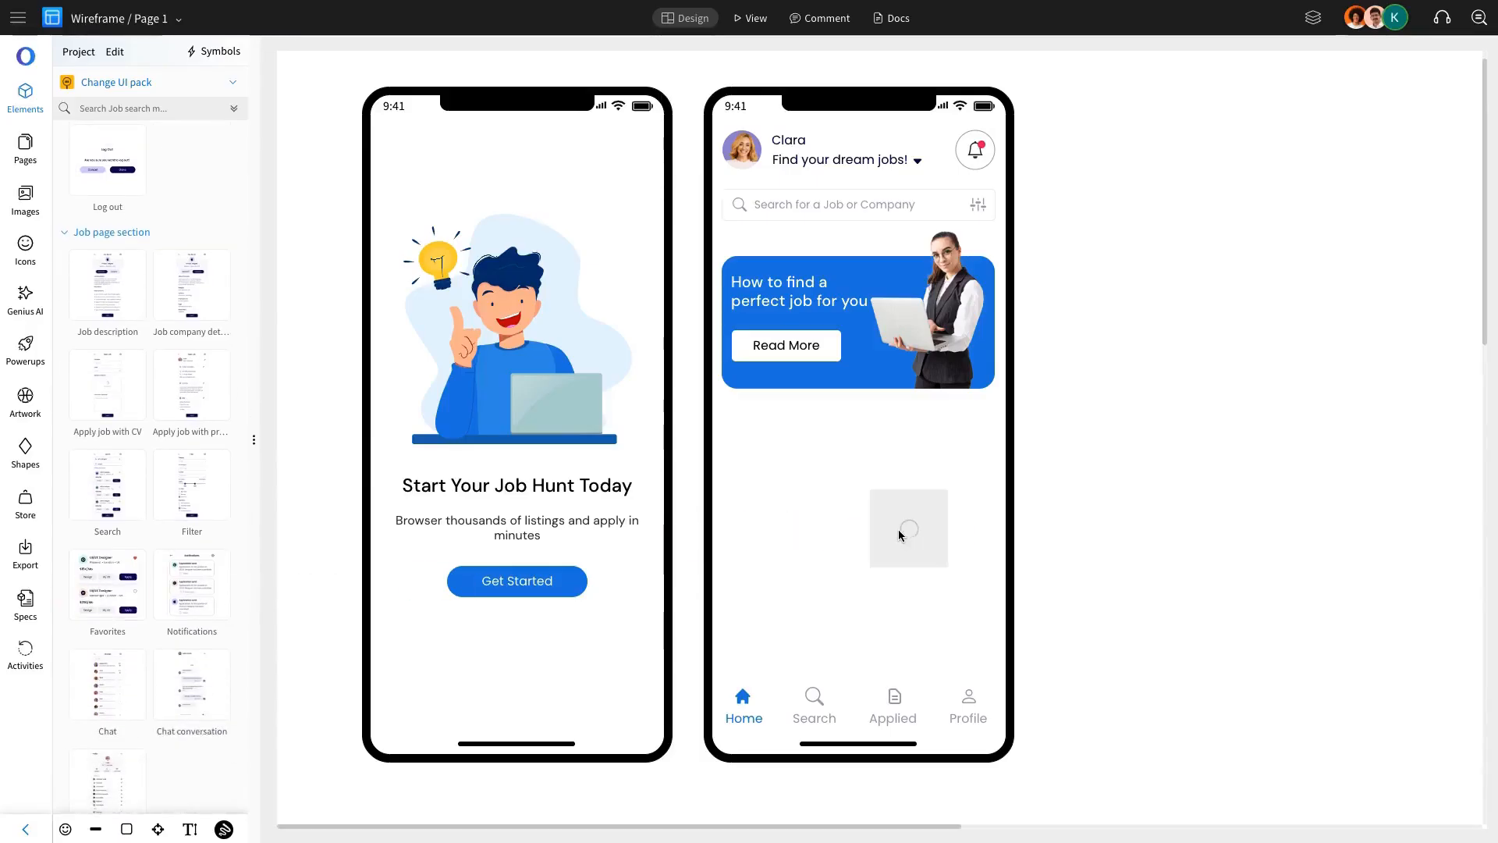
{"action": "left_click_drag", "start_coordinate": [853, 292], "coordinate": [852, 287]}
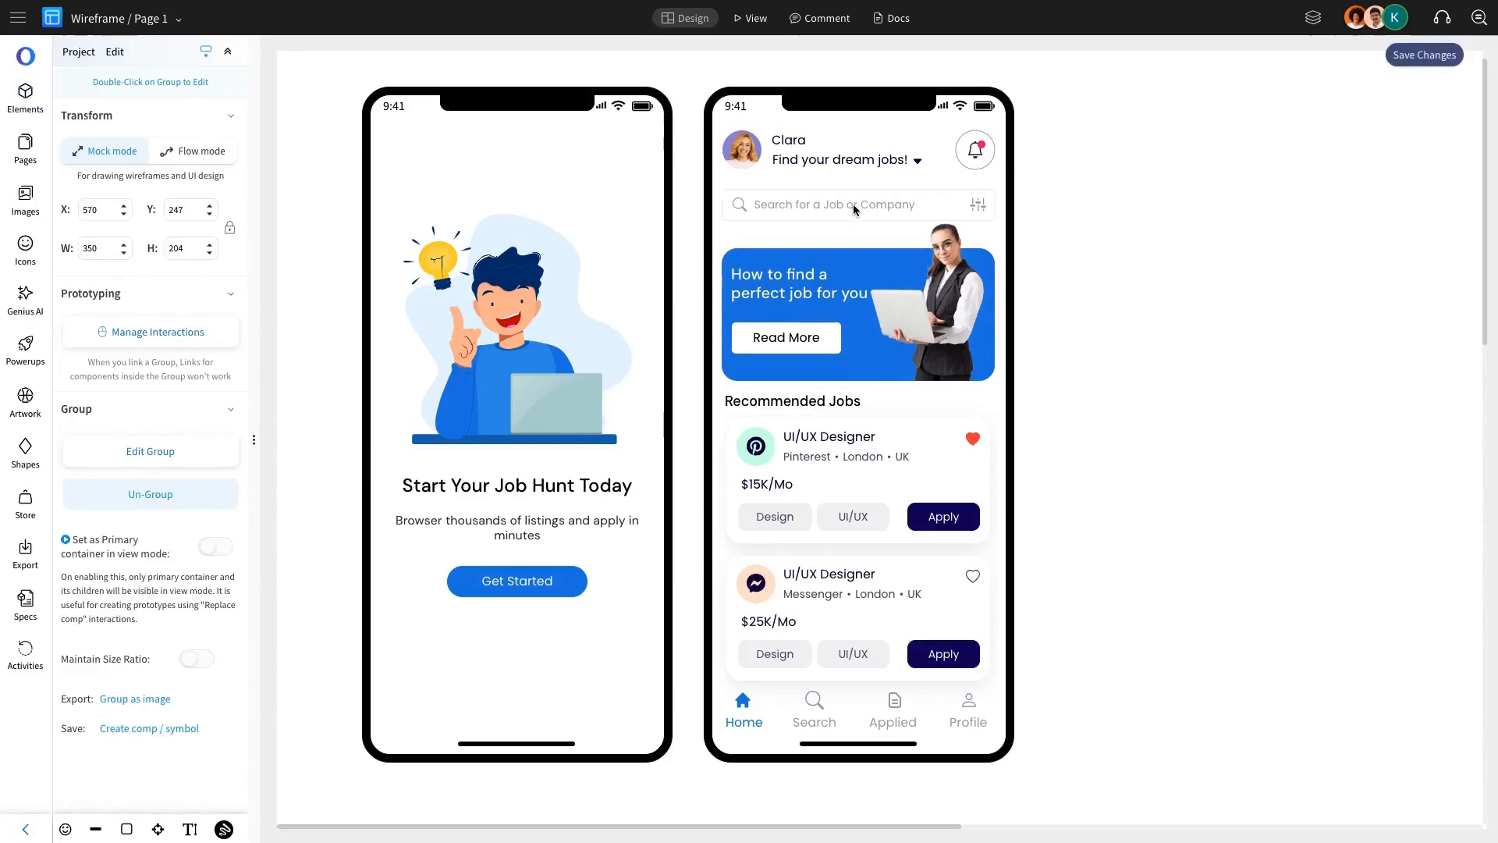
Step: Nudge the search bar up closer to the top bar
{"action": "left_click", "coordinate": [831, 205]}
{"action": "key", "text": "Up"}
{"action": "key", "text": "Up"}
{"action": "key", "text": "Up"}
{"action": "key", "text": "Up"}
{"action": "key", "text": "Up"}
{"action": "key", "text": "Up"}
{"action": "key", "text": "Up"}
{"action": "key", "text": "Up"}
Step: Nudge the banner group up closer to the search bar
{"action": "left_click", "coordinate": [828, 283]}
{"action": "key", "text": "Up"}
{"action": "key", "text": "Up"}
{"action": "key", "text": "Up"}
{"action": "key", "text": "Up"}
{"action": "key", "text": "Up"}
{"action": "key", "text": "Up"}
{"action": "key", "text": "Up"}
{"action": "key", "text": "Up"}
{"action": "key", "text": "Up"}
{"action": "key", "text": "Up"}
{"action": "key", "text": "Up"}
{"action": "key", "text": "Up"}
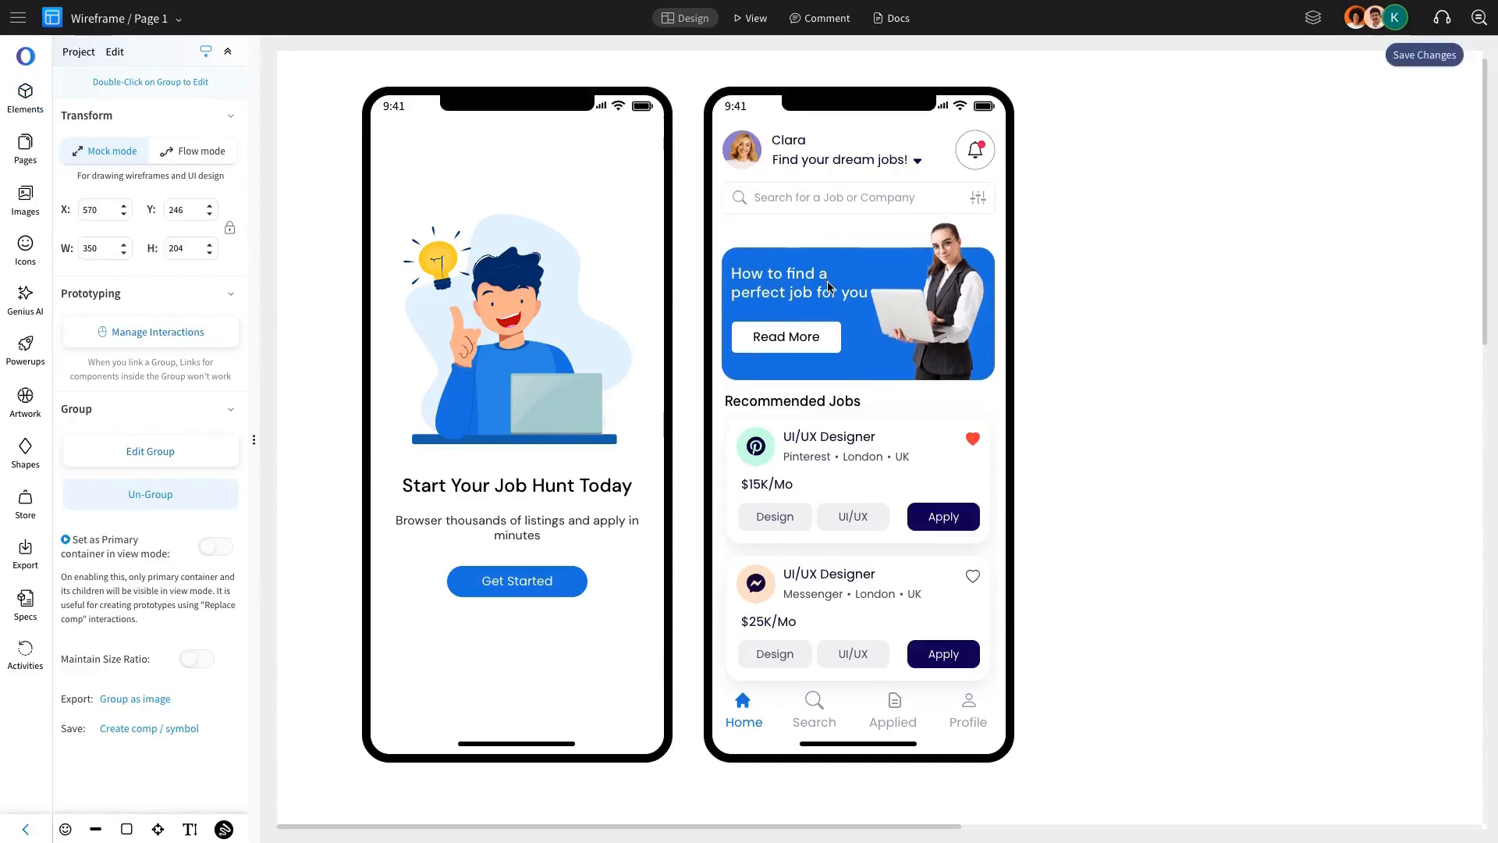
{"action": "key", "text": "Up"}
{"action": "key", "text": "Up"}
Step: Move the Recommended Jobs heading up to Y 455 and add an underlined blue 16 px View All link opposite it
{"action": "left_click", "coordinate": [807, 400]}
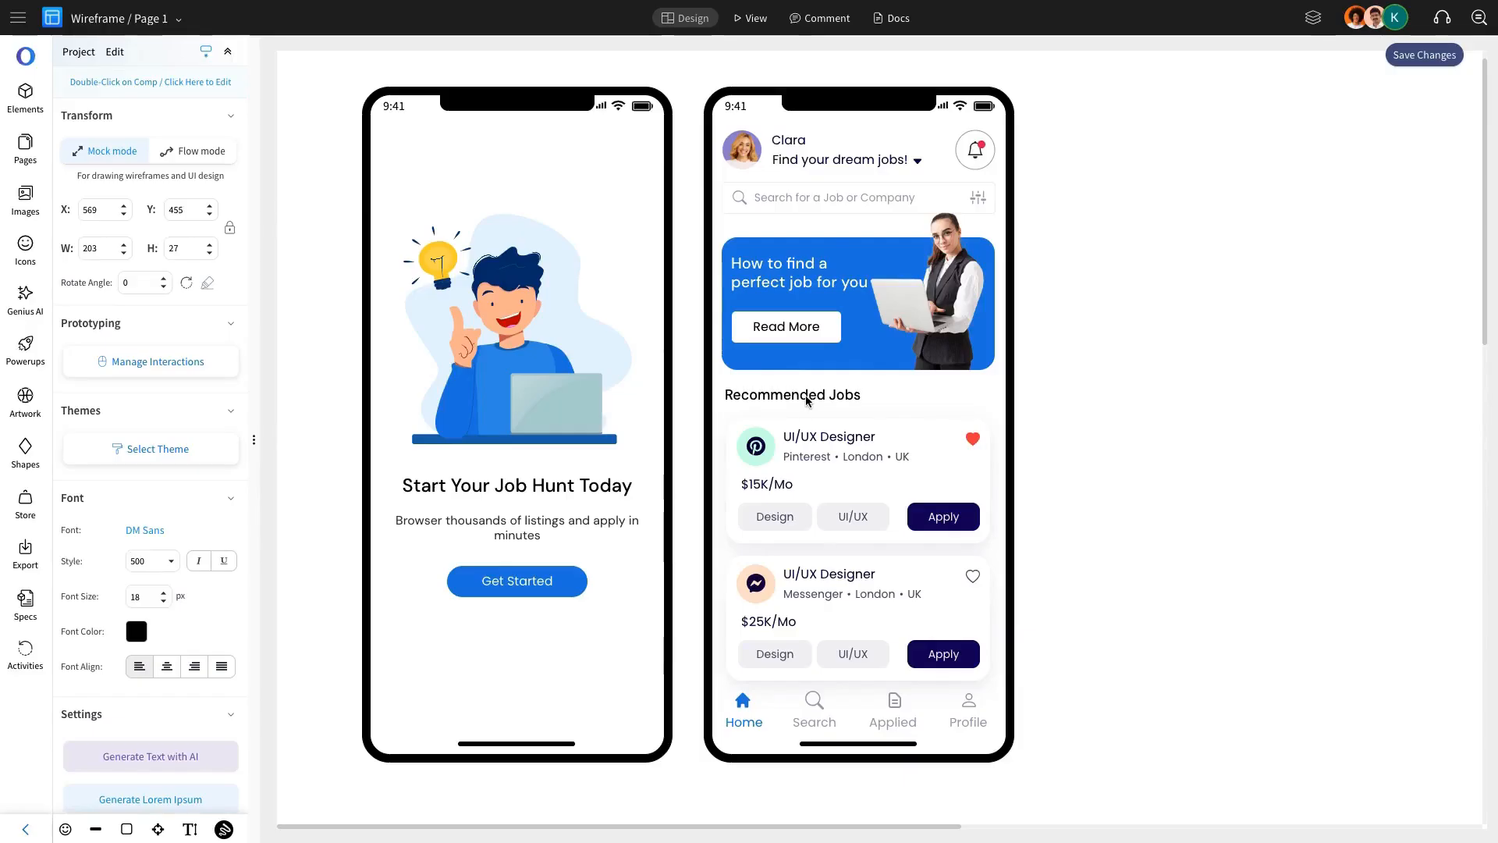
{"action": "left_click", "coordinate": [209, 252]}
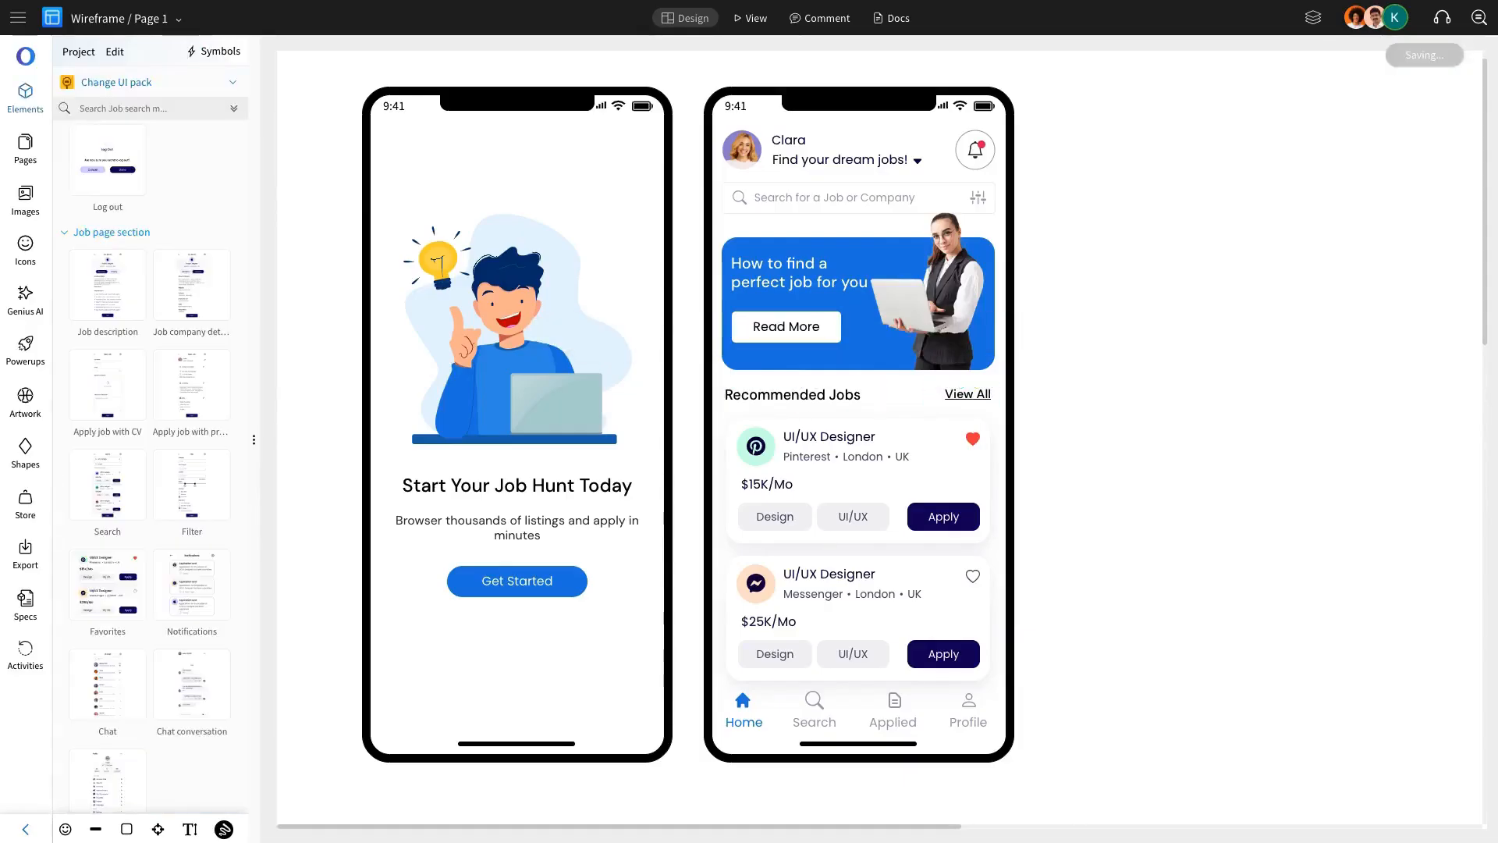
{"action": "left_click", "coordinate": [948, 395]}
{"action": "key", "text": "Up"}
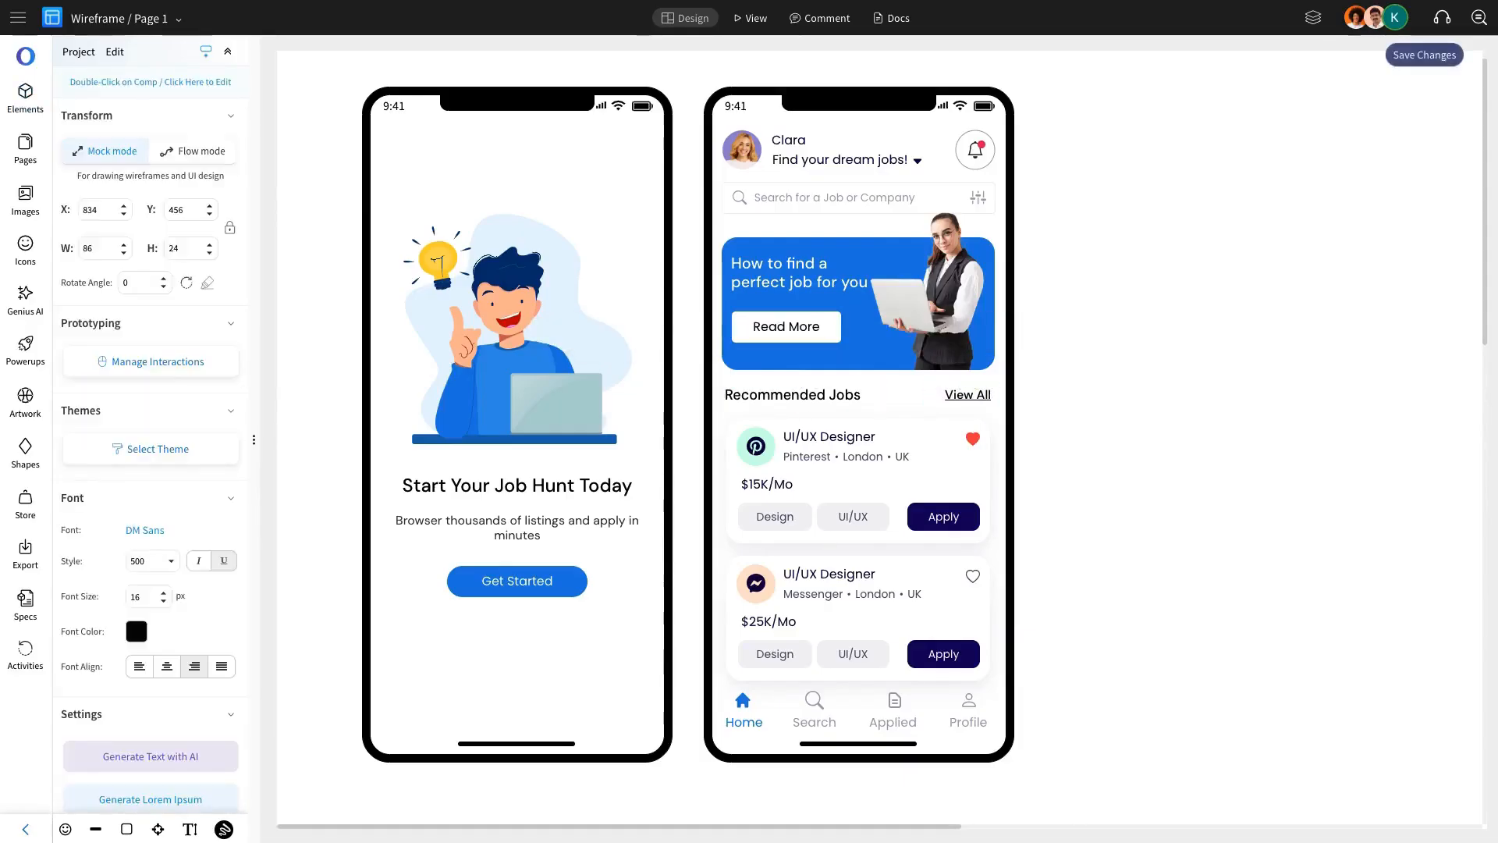
{"action": "left_click", "coordinate": [778, 334]}
{"action": "left_click", "coordinate": [844, 502]}
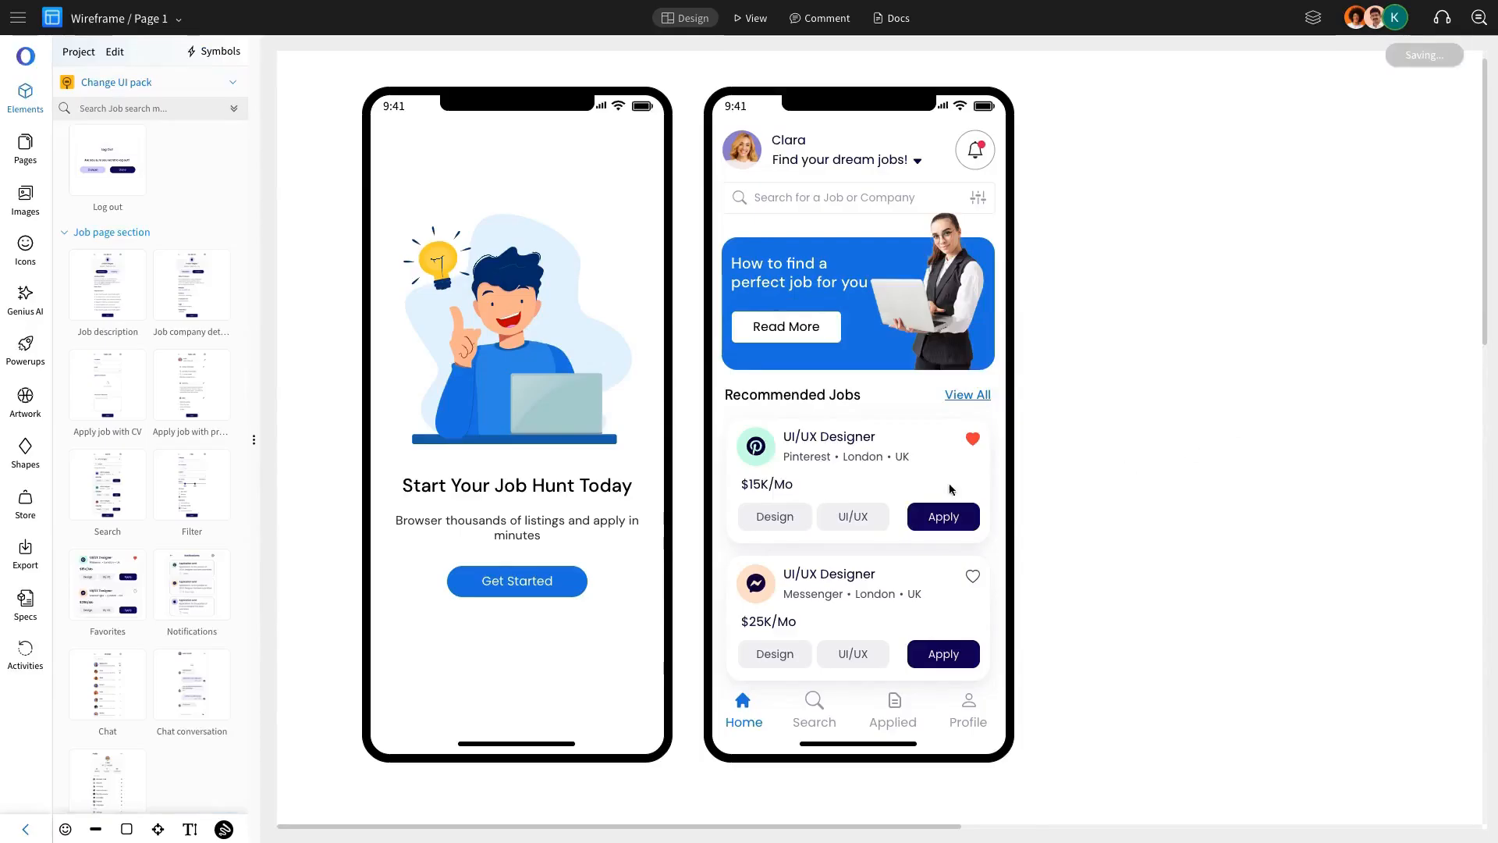
Step: Ungroup the recommended job cards and recolour the Pinterest card's Apply button blue
{"action": "left_click", "coordinate": [922, 486]}
{"action": "key", "text": "ctrl+shift+g"}
{"action": "left_click", "coordinate": [1175, 519]}
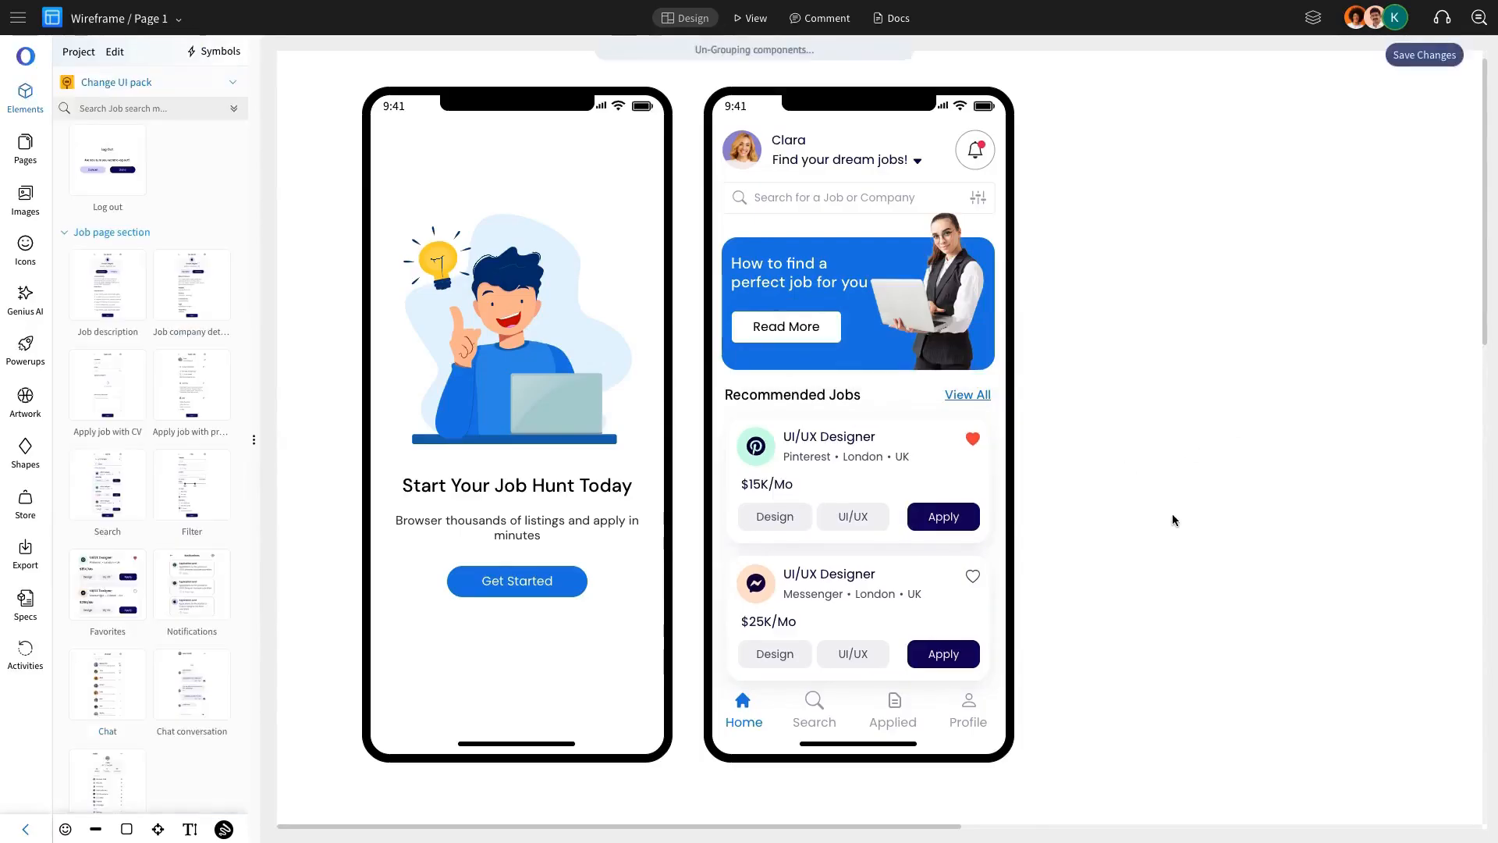
{"action": "double_click", "coordinate": [967, 525]}
{"action": "left_click", "coordinate": [677, 453]}
{"action": "left_click", "coordinate": [759, 617]}
Step: Recolour the Messenger card's Apply button the same blue
{"action": "double_click", "coordinate": [923, 664]}
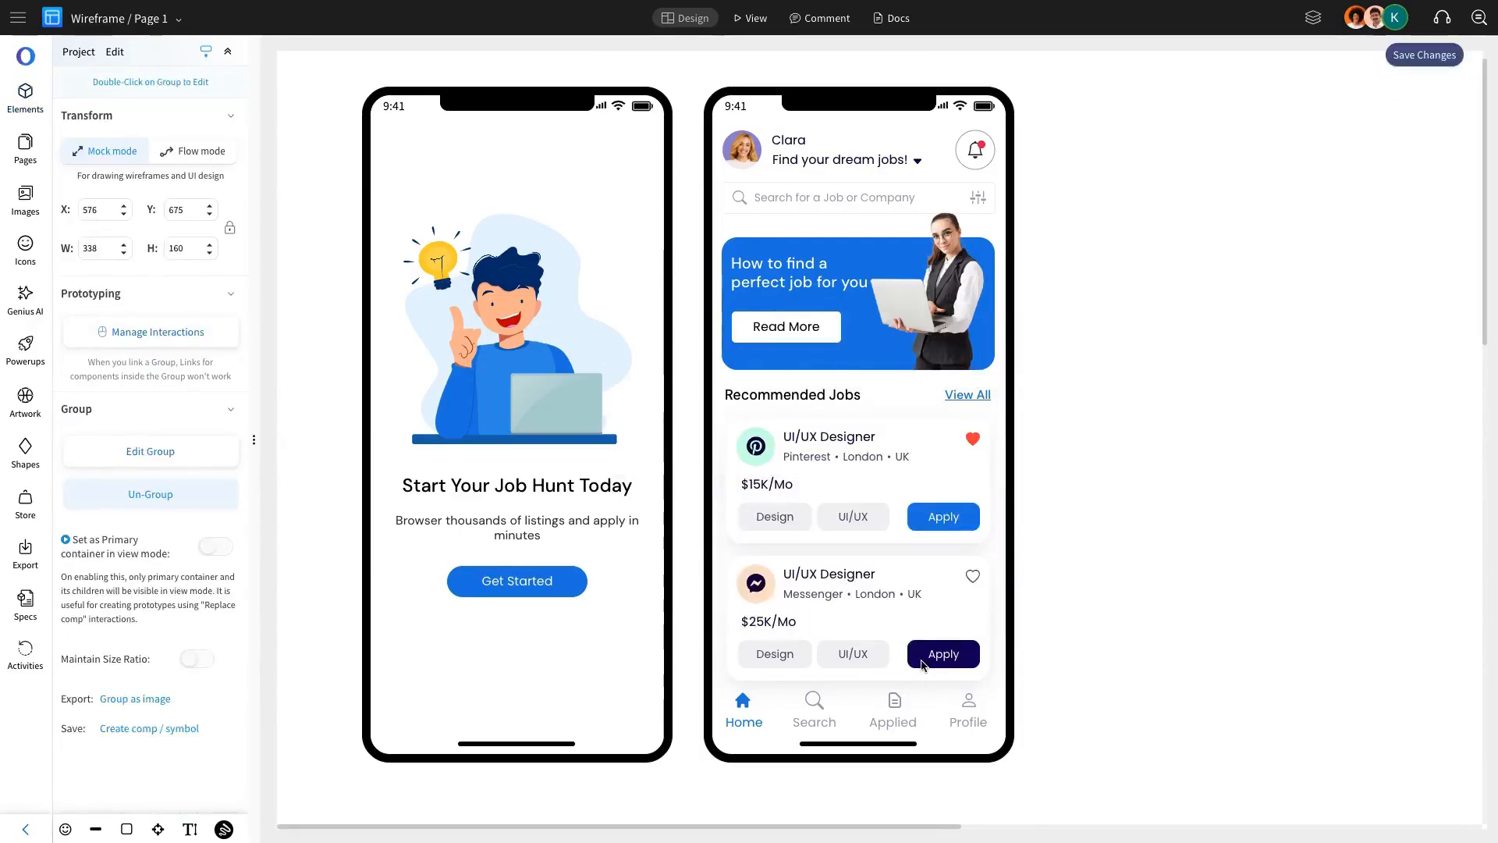
{"action": "left_click", "coordinate": [678, 589]}
{"action": "left_click", "coordinate": [758, 753]}
{"action": "left_click", "coordinate": [1209, 379]}
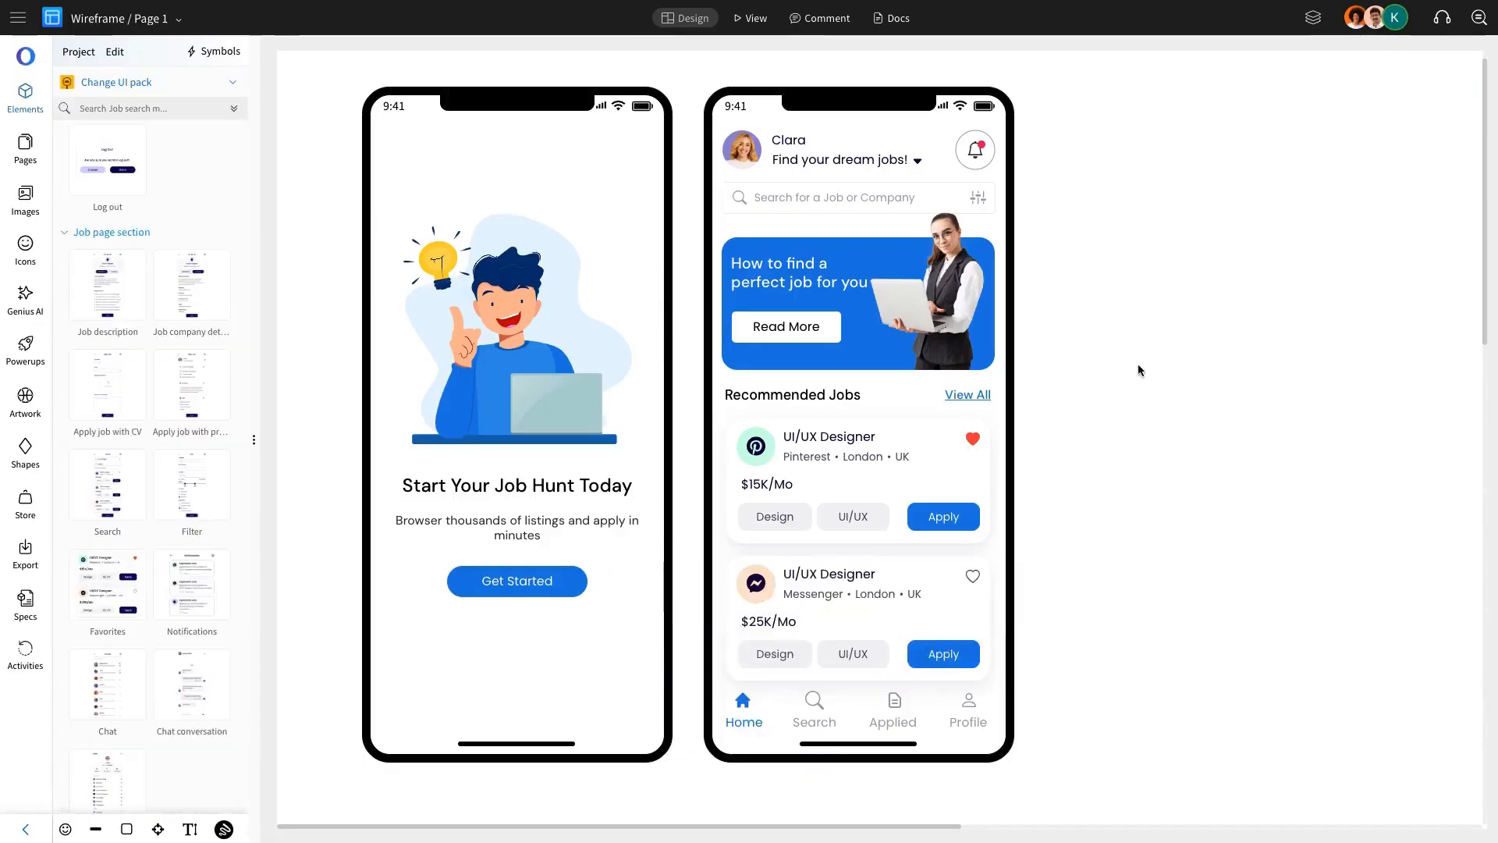
Step: Nudge the View All link down to Y 456 and recolour its text blue
{"action": "left_click", "coordinate": [957, 195]}
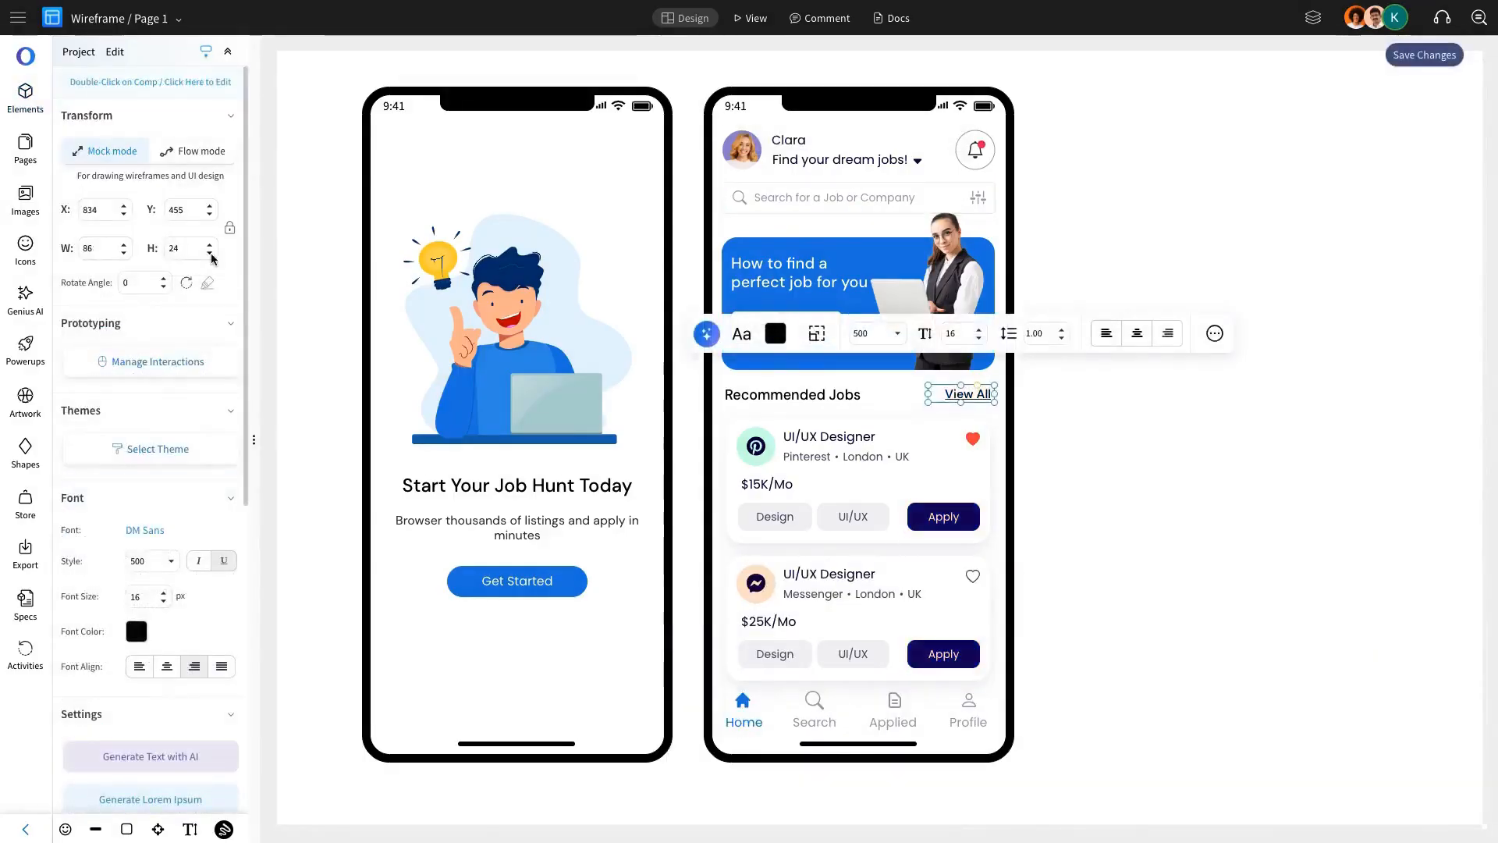
{"action": "key", "text": "Escape"}
{"action": "key", "text": "Down"}
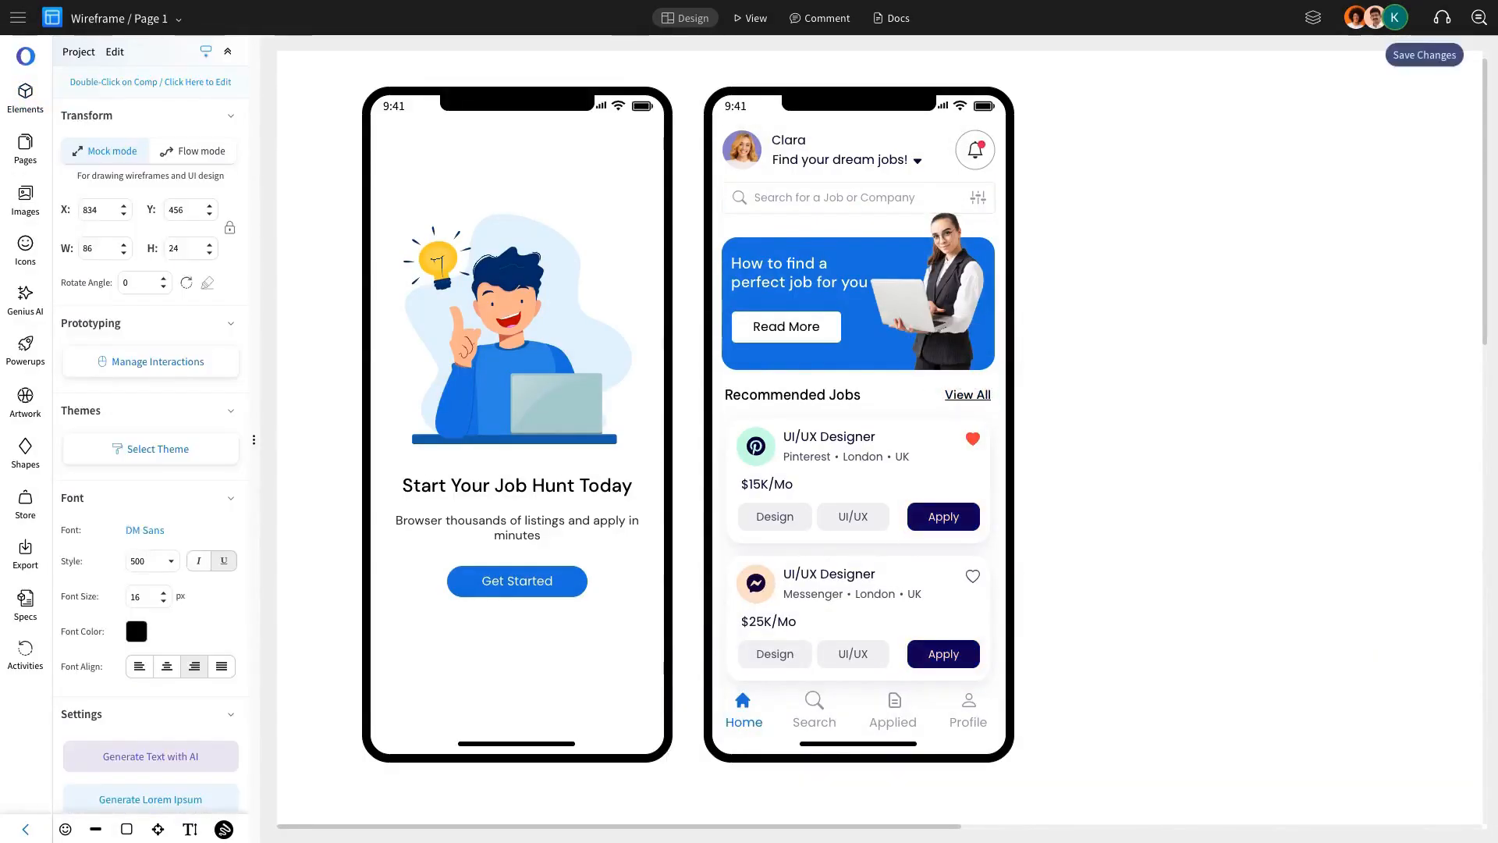
{"action": "left_click", "coordinate": [777, 334]}
{"action": "left_click", "coordinate": [844, 501]}
{"action": "left_click", "coordinate": [1154, 476]}
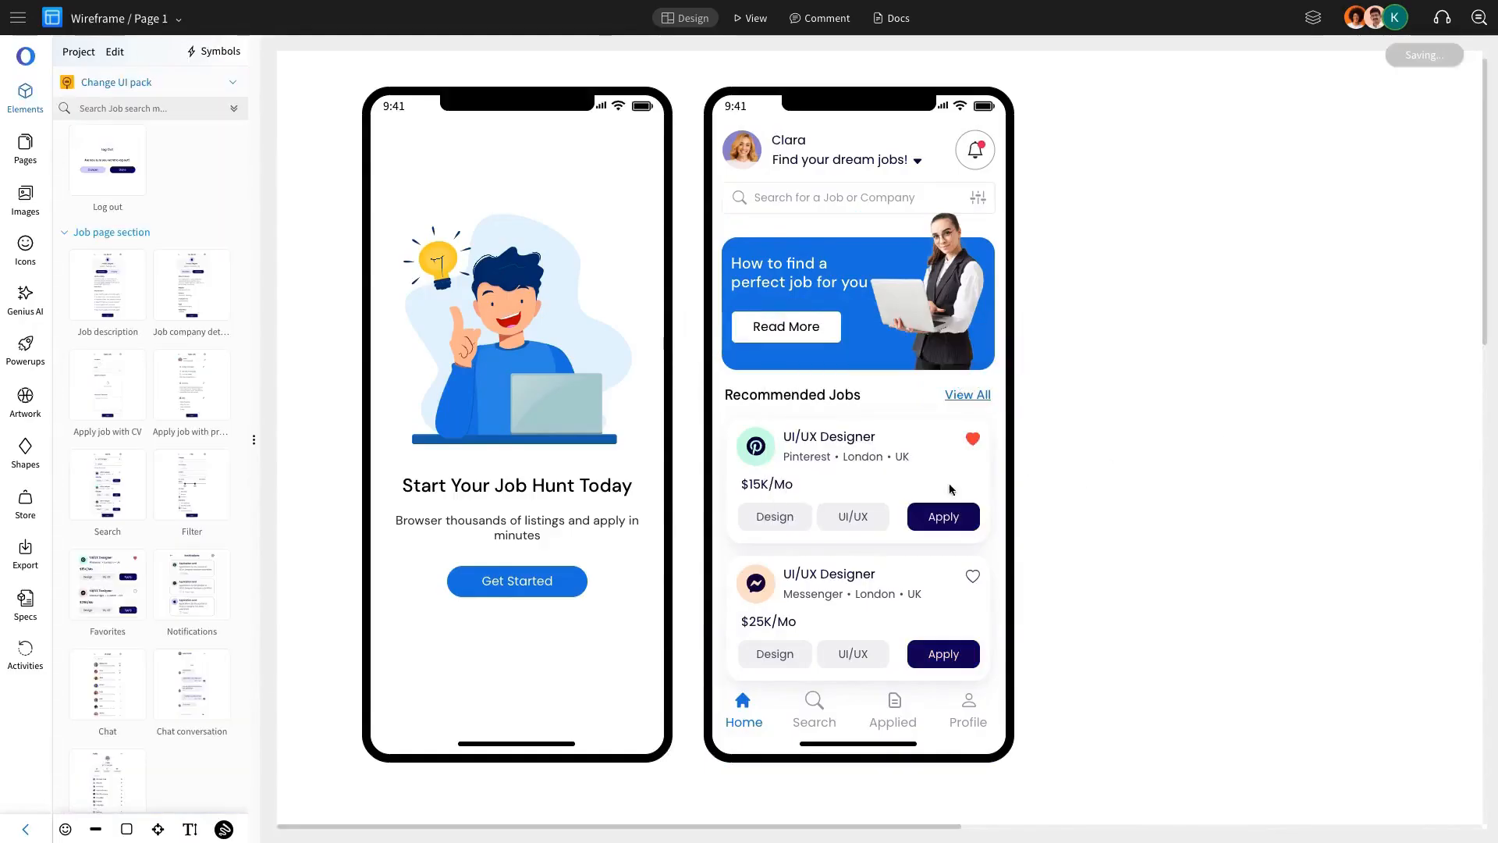
Step: Ungroup the recommended job cards and recolour the Apply button on the Pinterest card blue
{"action": "left_click", "coordinate": [922, 490]}
{"action": "key", "text": "ctrl+shift+g"}
{"action": "left_click", "coordinate": [1174, 518]}
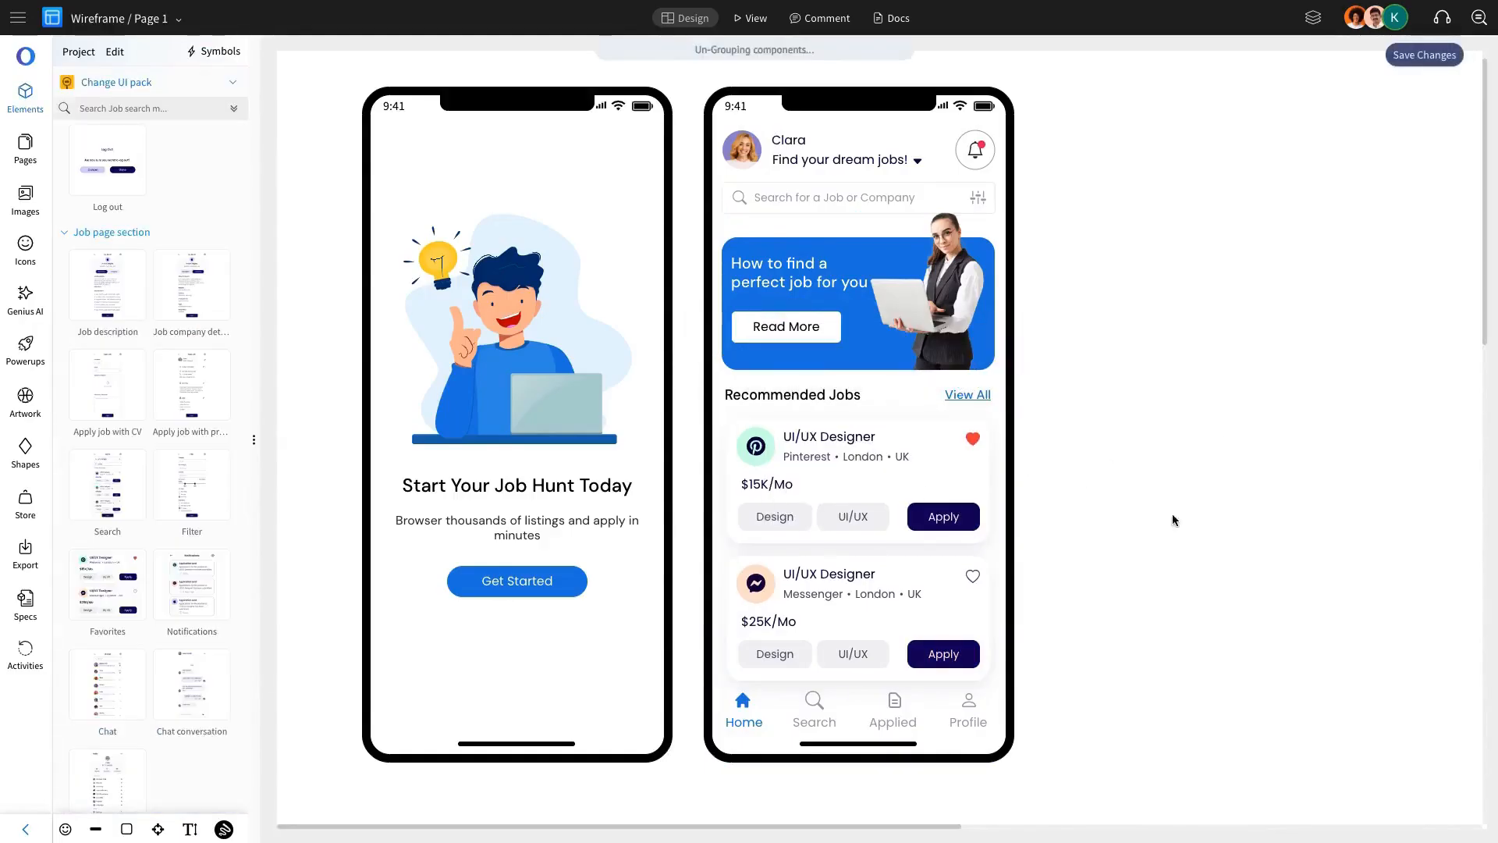
{"action": "double_click", "coordinate": [969, 524]}
{"action": "left_click", "coordinate": [677, 452]}
{"action": "left_click", "coordinate": [762, 622]}
Step: Recolour the Apply button on the Messenger card the same blue
{"action": "left_click", "coordinate": [925, 663]}
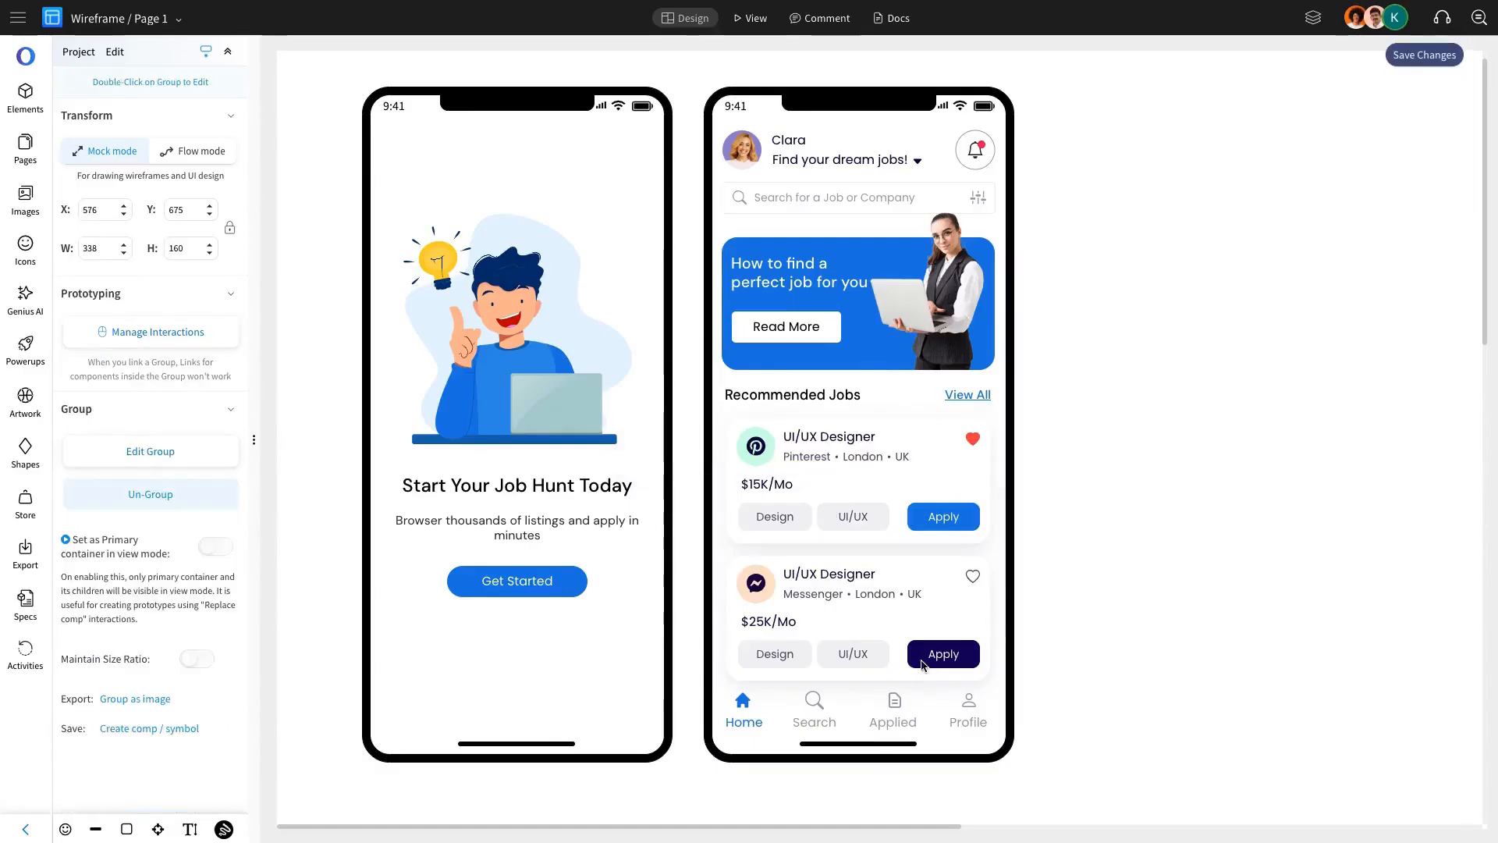
{"action": "left_click", "coordinate": [936, 657]}
{"action": "left_click", "coordinate": [678, 589]}
{"action": "left_click", "coordinate": [762, 759]}
{"action": "left_click", "coordinate": [1209, 380]}
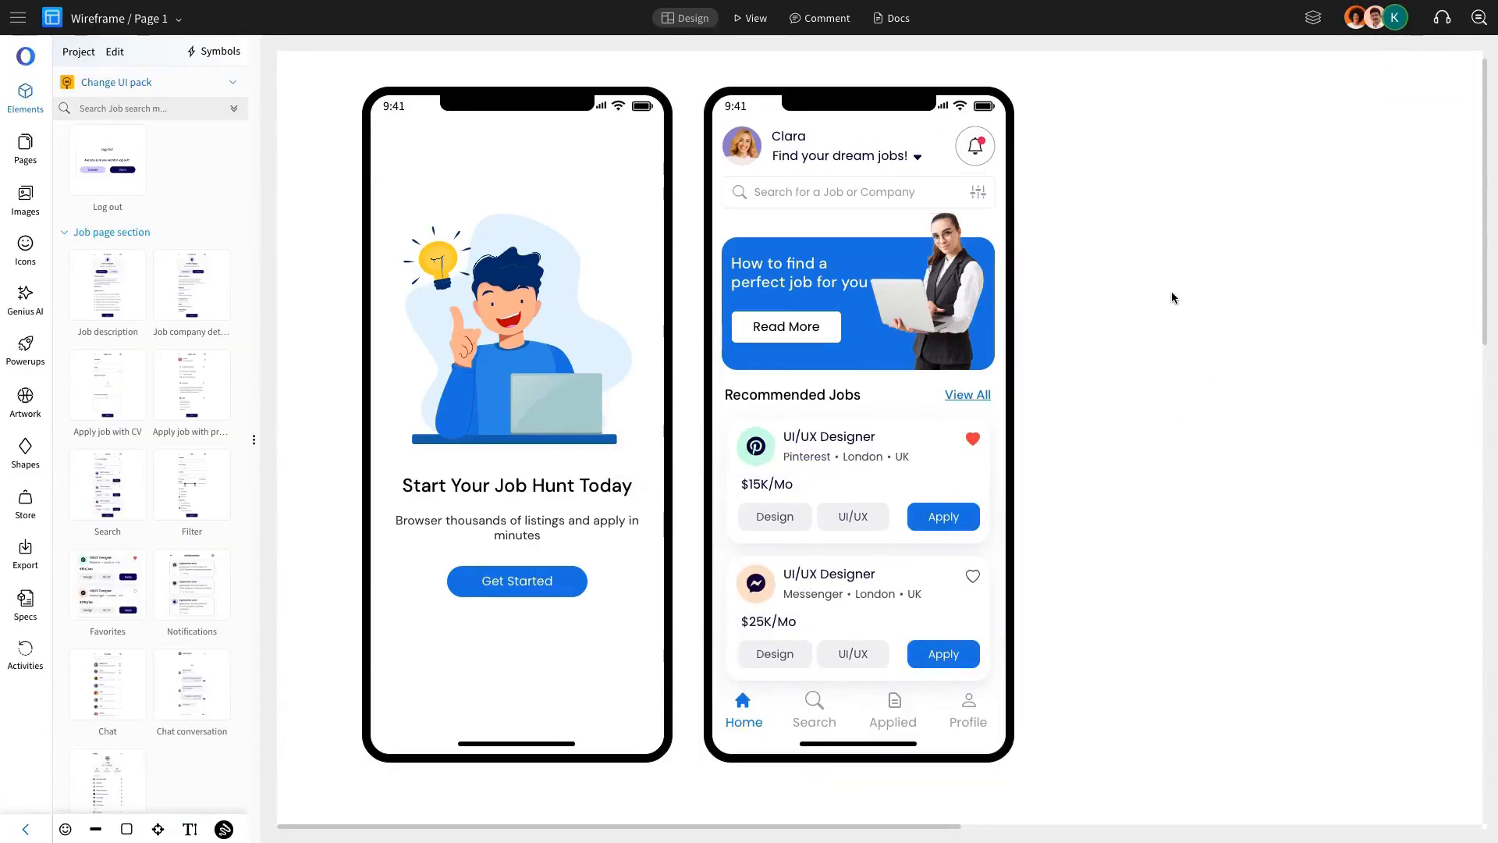
Step: Copy the home screen's phone frame with its status bar and bottom navigation beside it as an empty third screen
{"action": "left_click_drag", "start_coordinate": [693, 82], "coordinate": [1074, 786]}
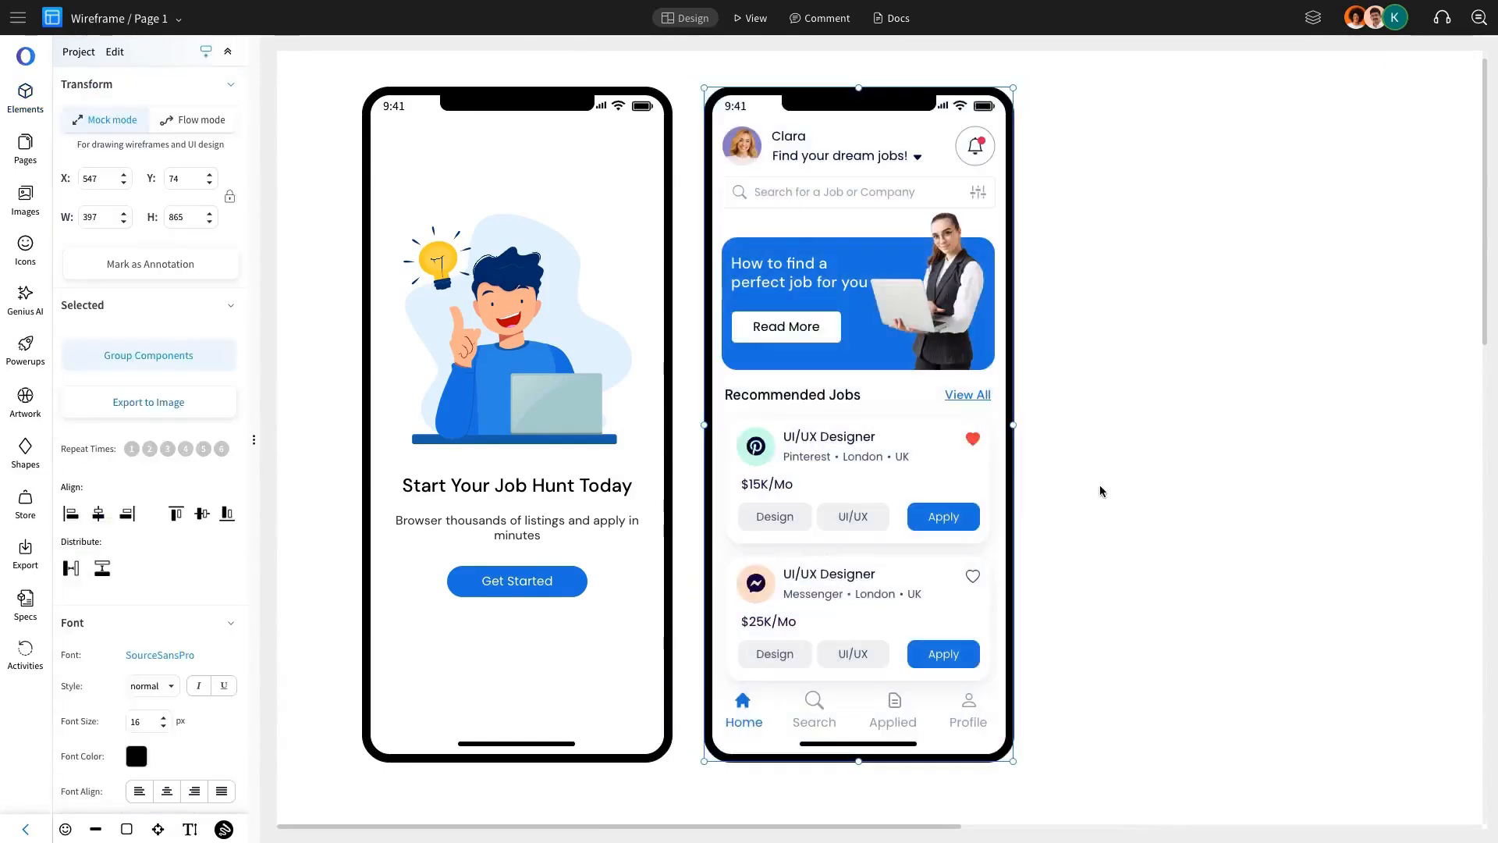
{"action": "left_click", "coordinate": [1046, 380]}
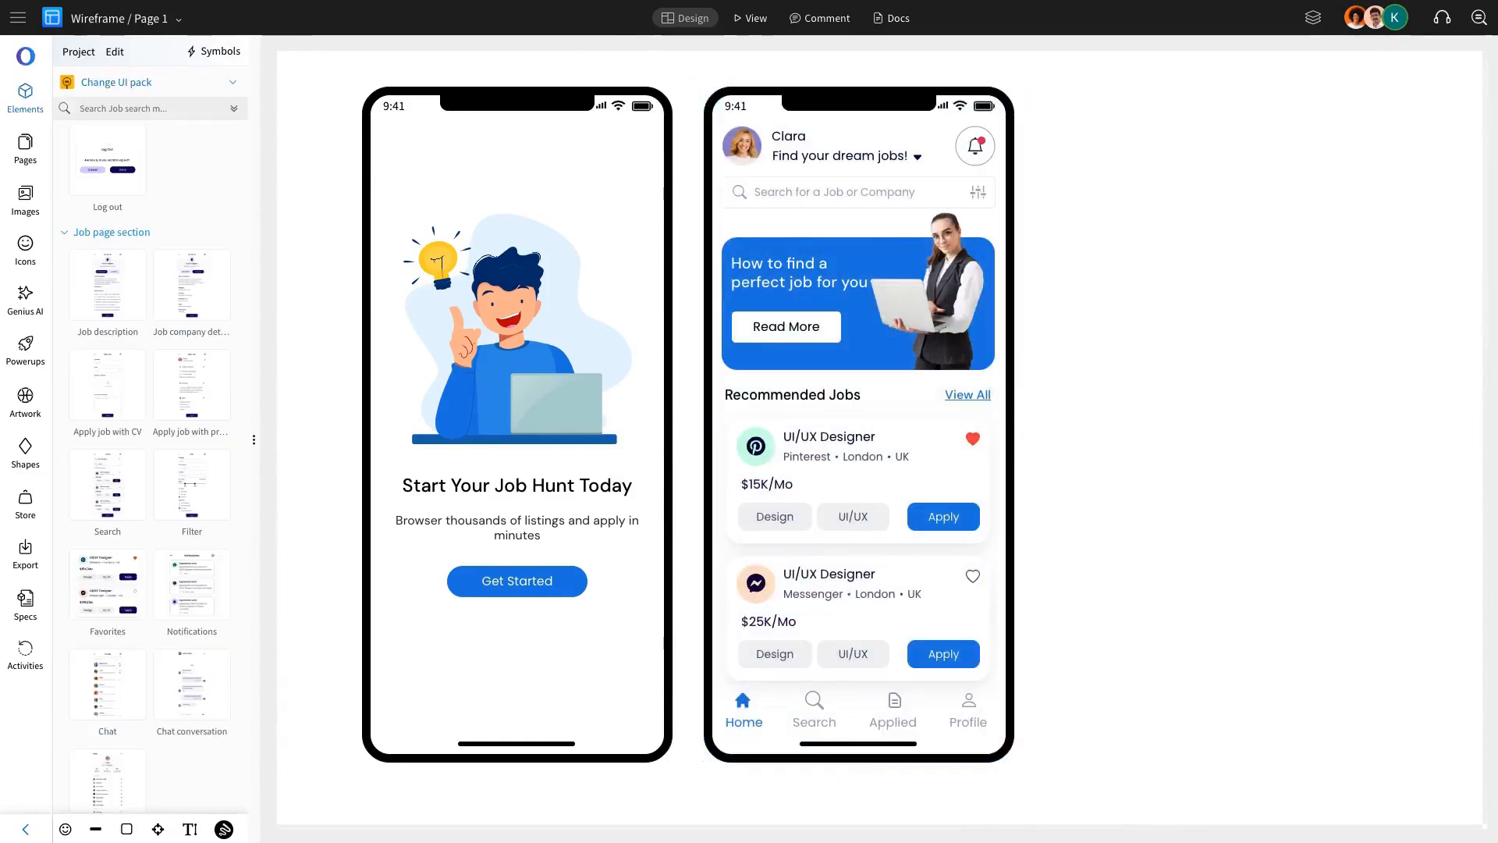
{"action": "left_click", "coordinate": [909, 337]}
{"action": "left_click_drag", "start_coordinate": [909, 337], "coordinate": [1270, 337]}
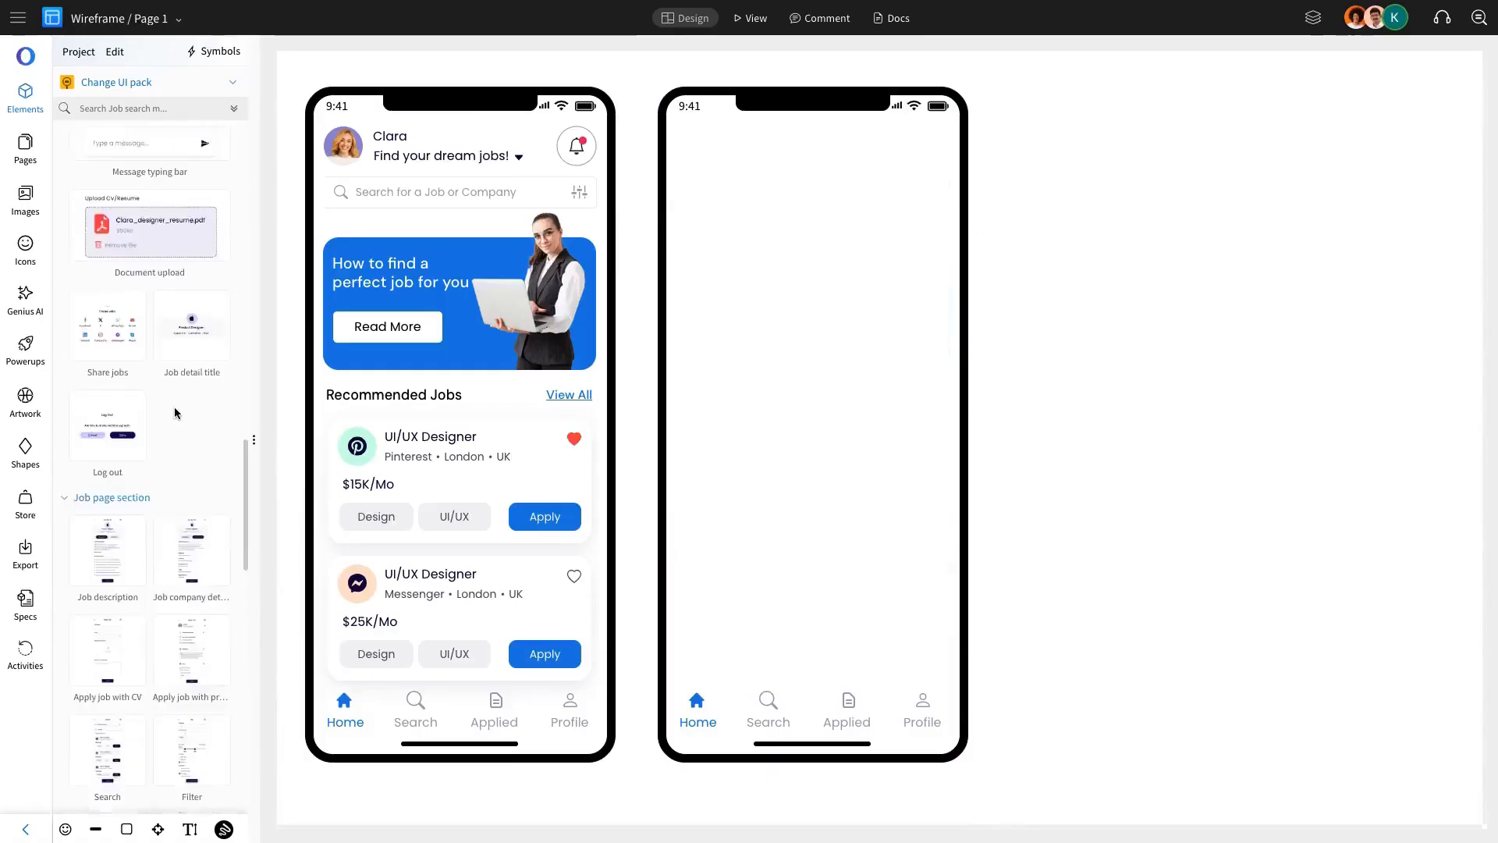
Step: Add the Notification header bar below the third screen's status bar and centre it horizontally in the frame
{"action": "scroll", "coordinate": [175, 408], "scroll_direction": "up", "scroll_amount": 18}
{"action": "scroll", "coordinate": [175, 408], "scroll_direction": "down", "scroll_amount": 4}
{"action": "left_click_drag", "start_coordinate": [175, 560], "coordinate": [670, 384]}
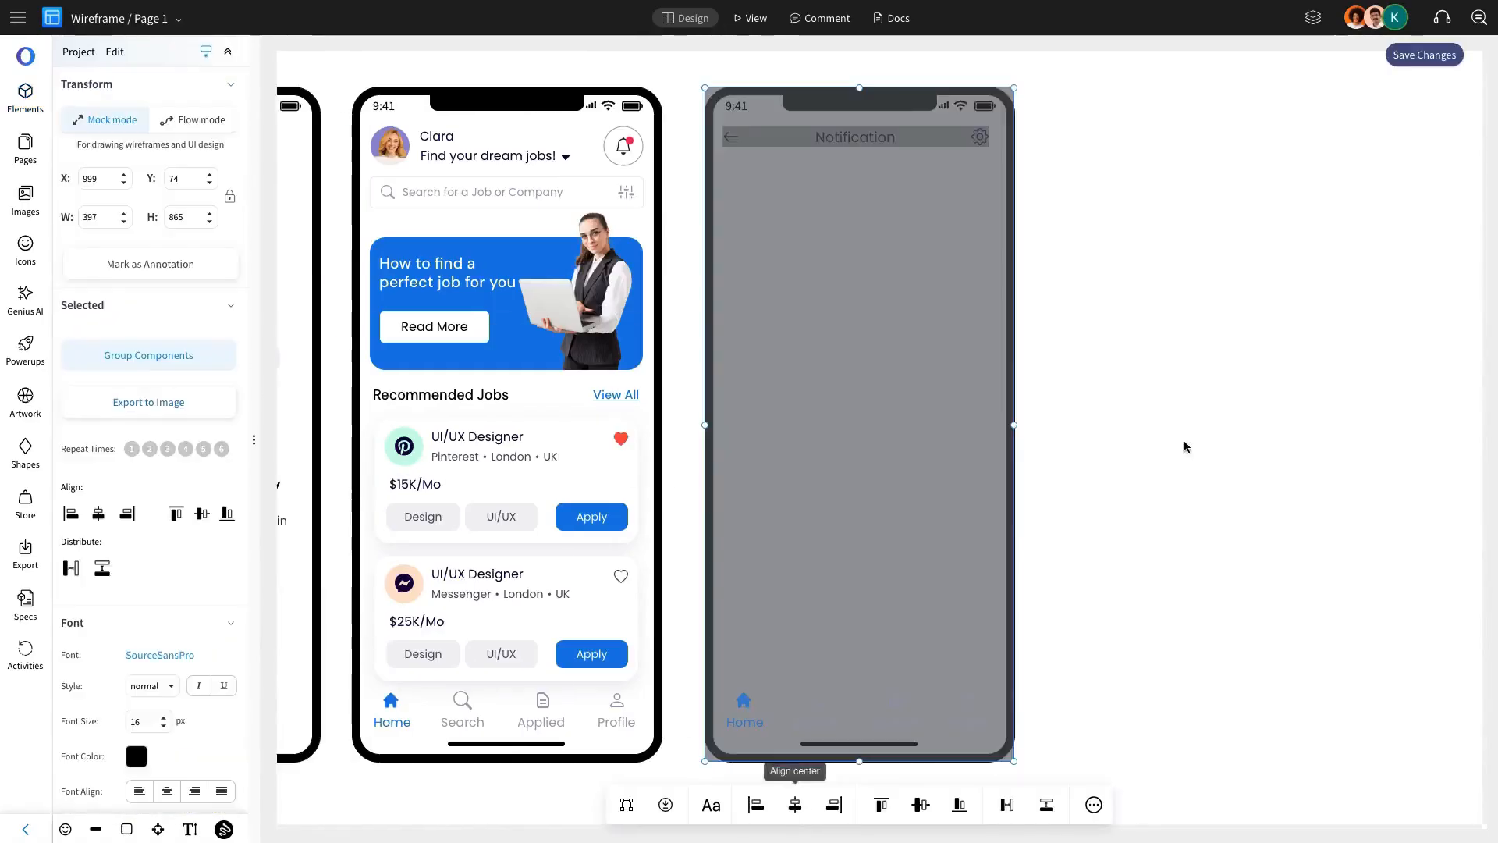
{"action": "left_click", "coordinate": [1184, 446]}
Step: Change the third screen's header title to "Job Details"
{"action": "double_click", "coordinate": [879, 142]}
{"action": "double_click", "coordinate": [882, 143]}
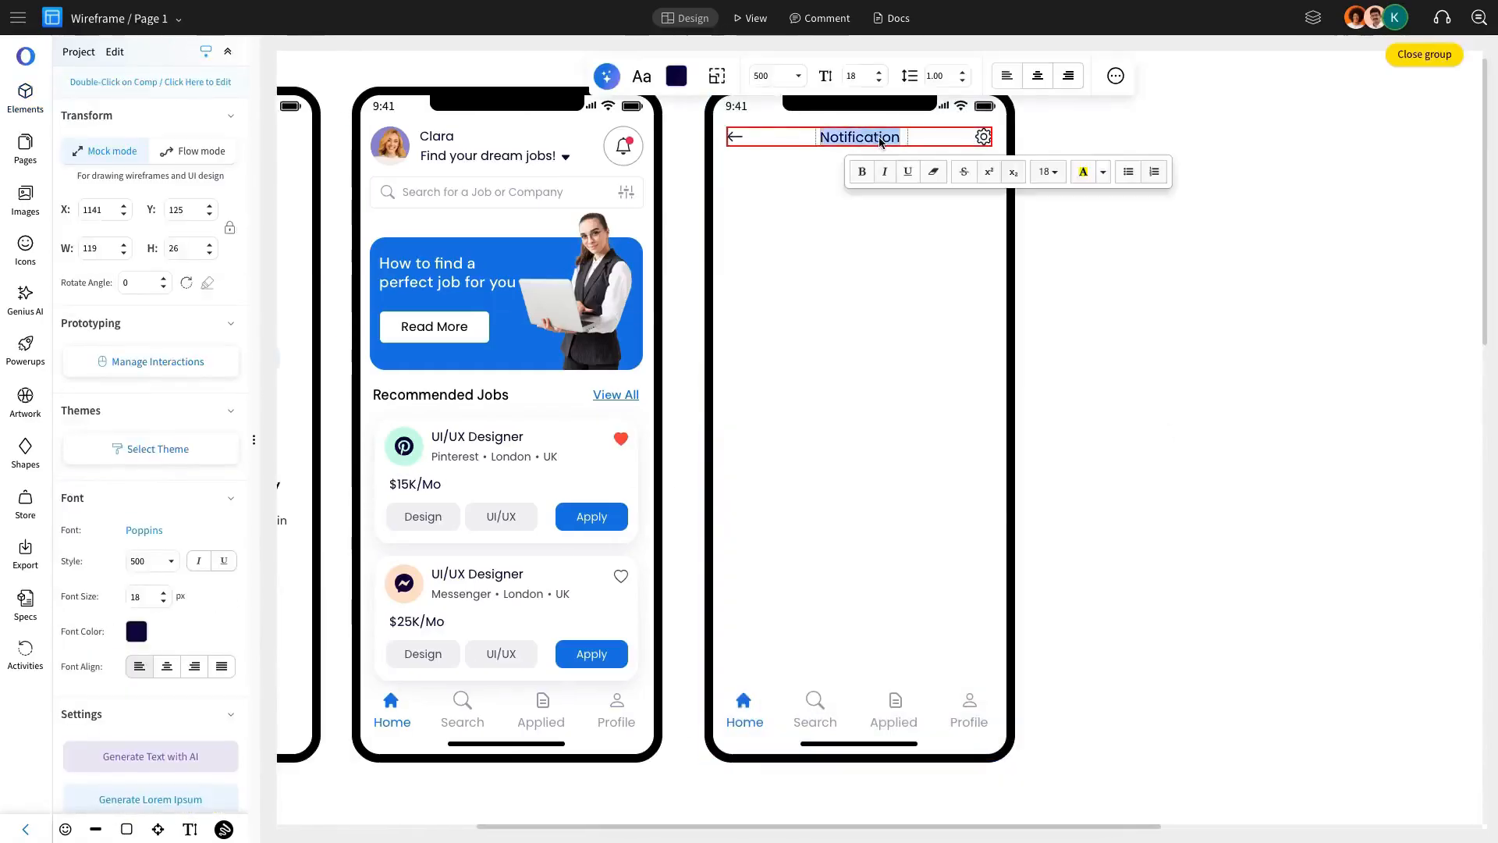
{"action": "type", "text": "Job Details"}
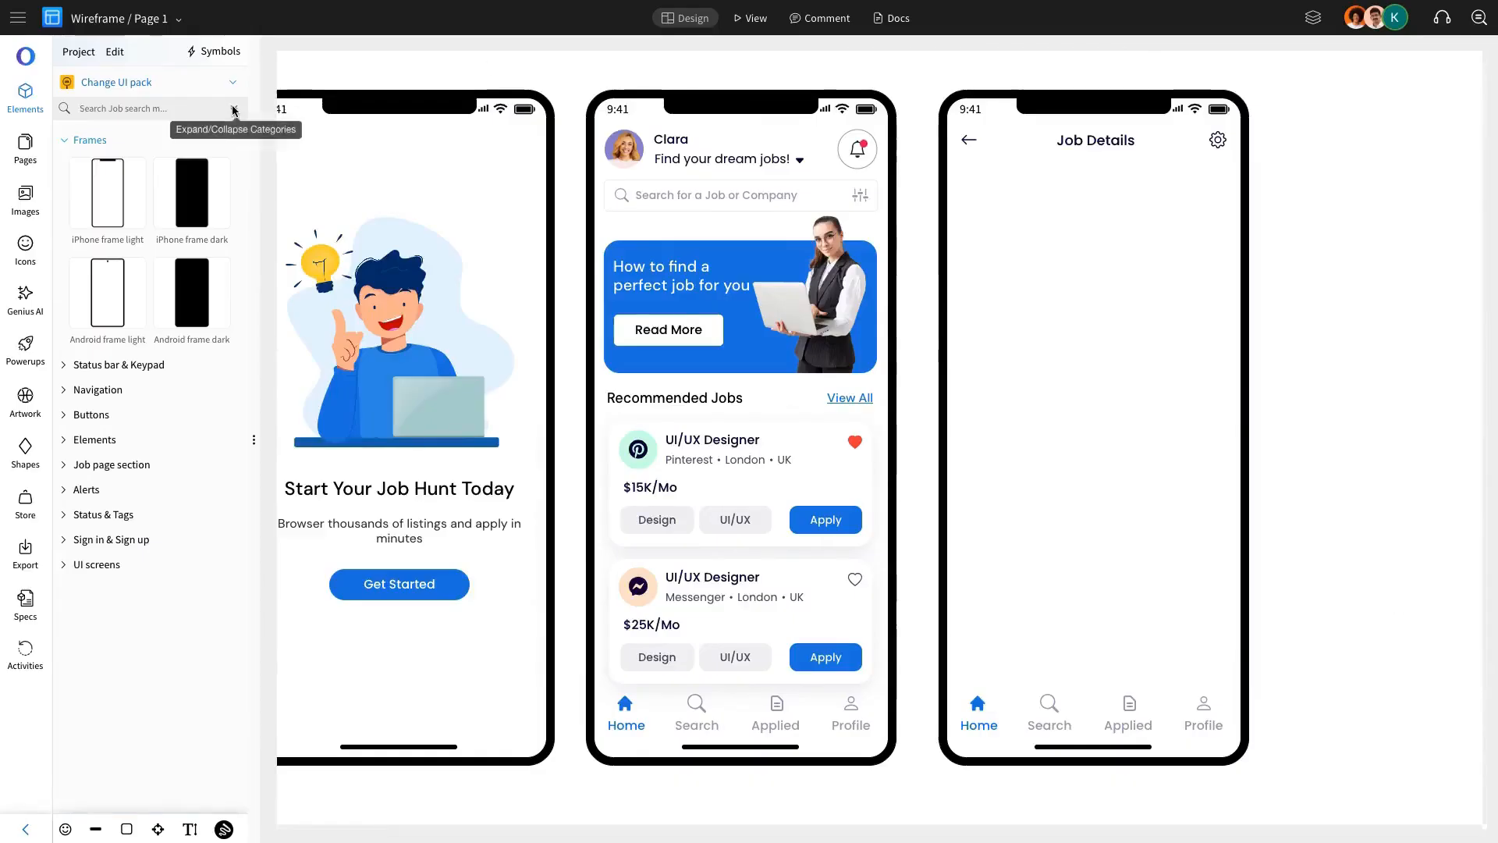
Step: Add the Job detail title element to the Job Details screen and delete its background
{"action": "left_click", "coordinate": [234, 111]}
{"action": "scroll", "coordinate": [148, 429], "scroll_direction": "down", "scroll_amount": 10}
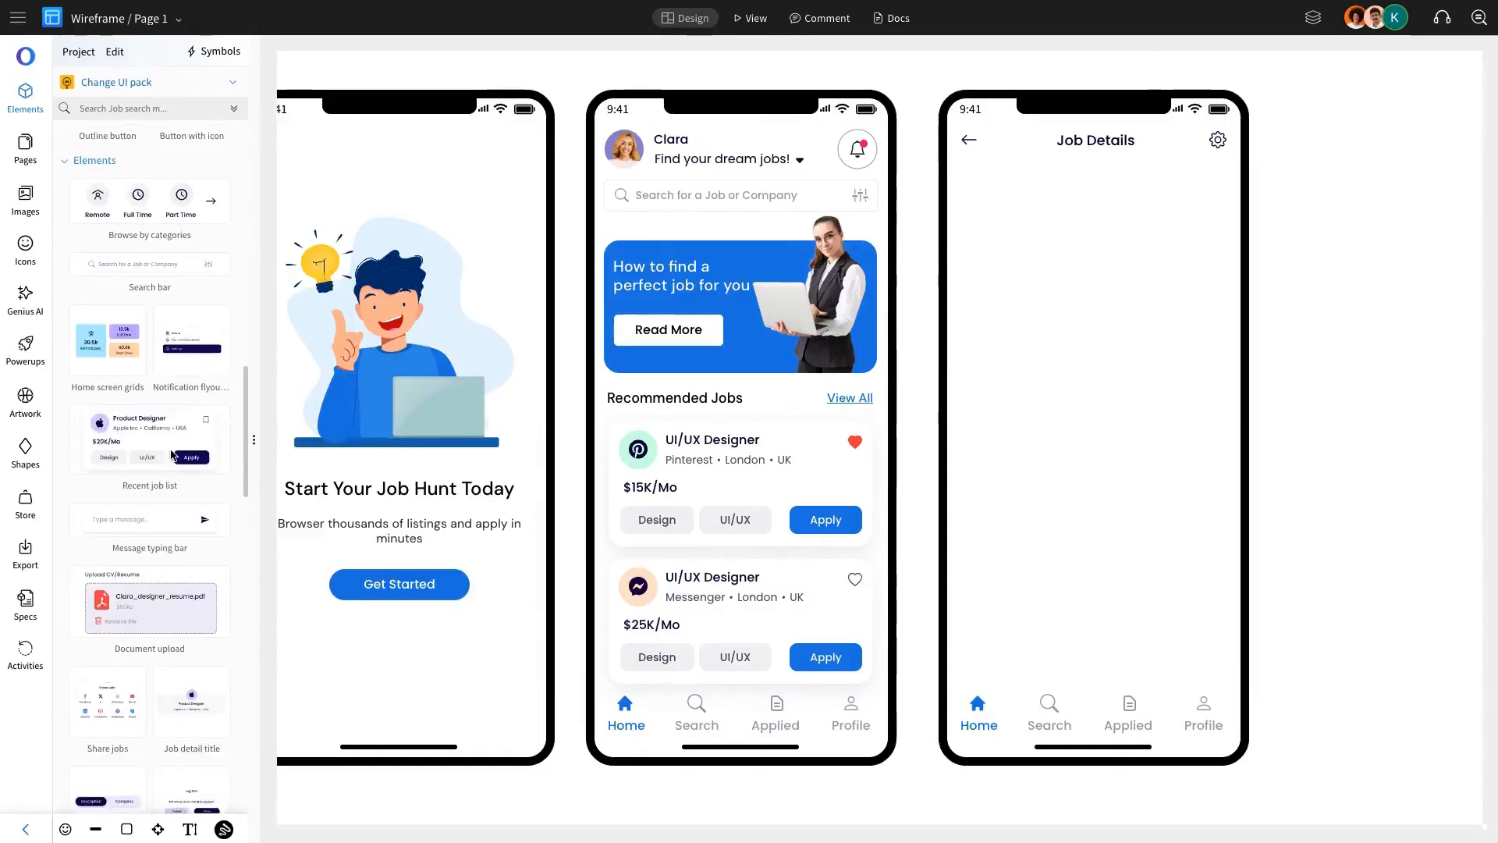
{"action": "mouse_move", "coordinate": [171, 455]}
{"action": "left_click_drag", "start_coordinate": [192, 301], "coordinate": [1083, 345]}
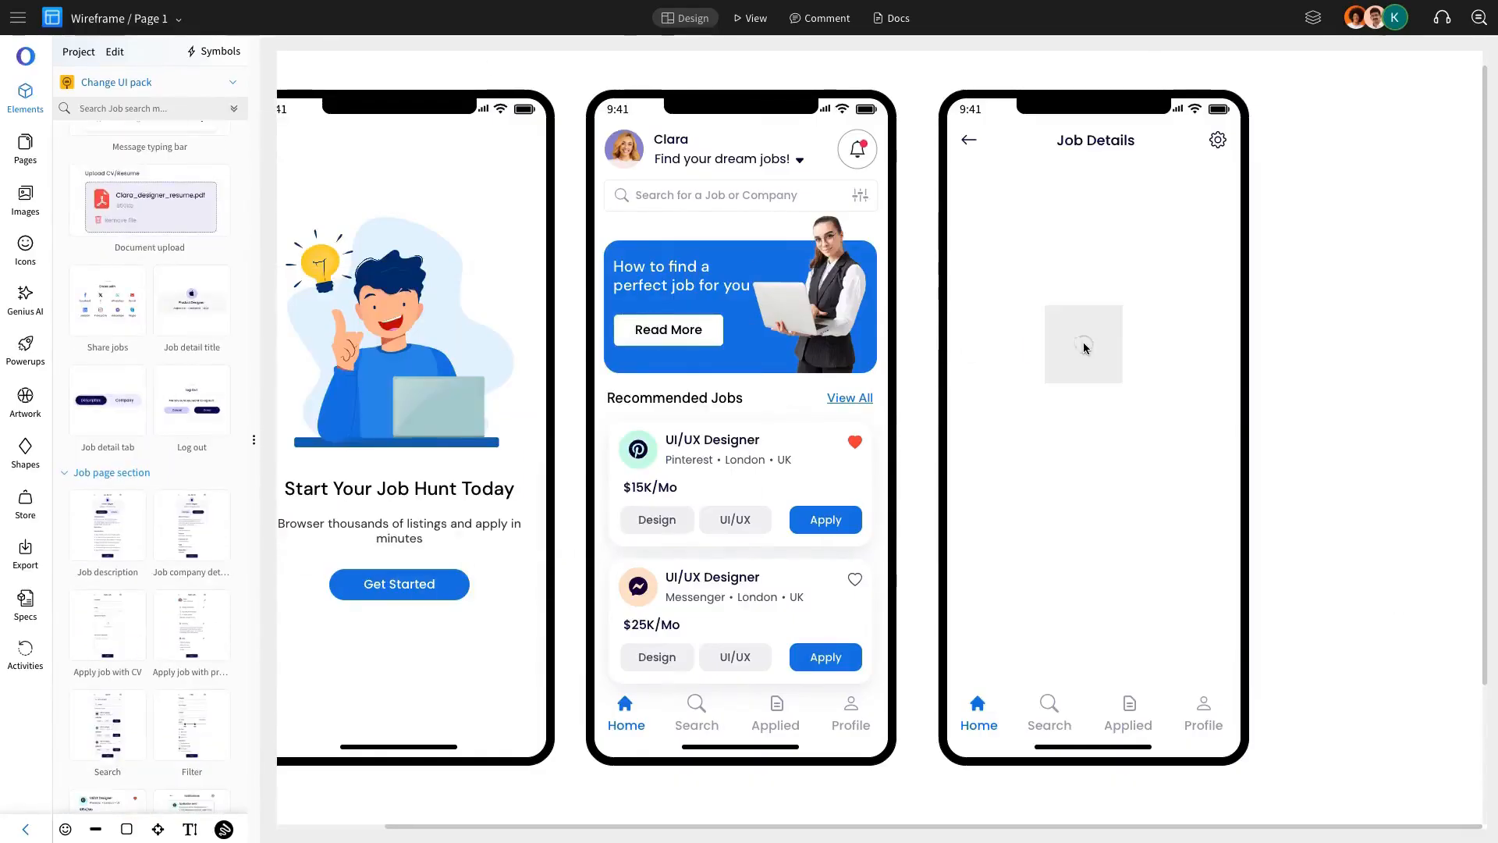
{"action": "key", "text": "Delete"}
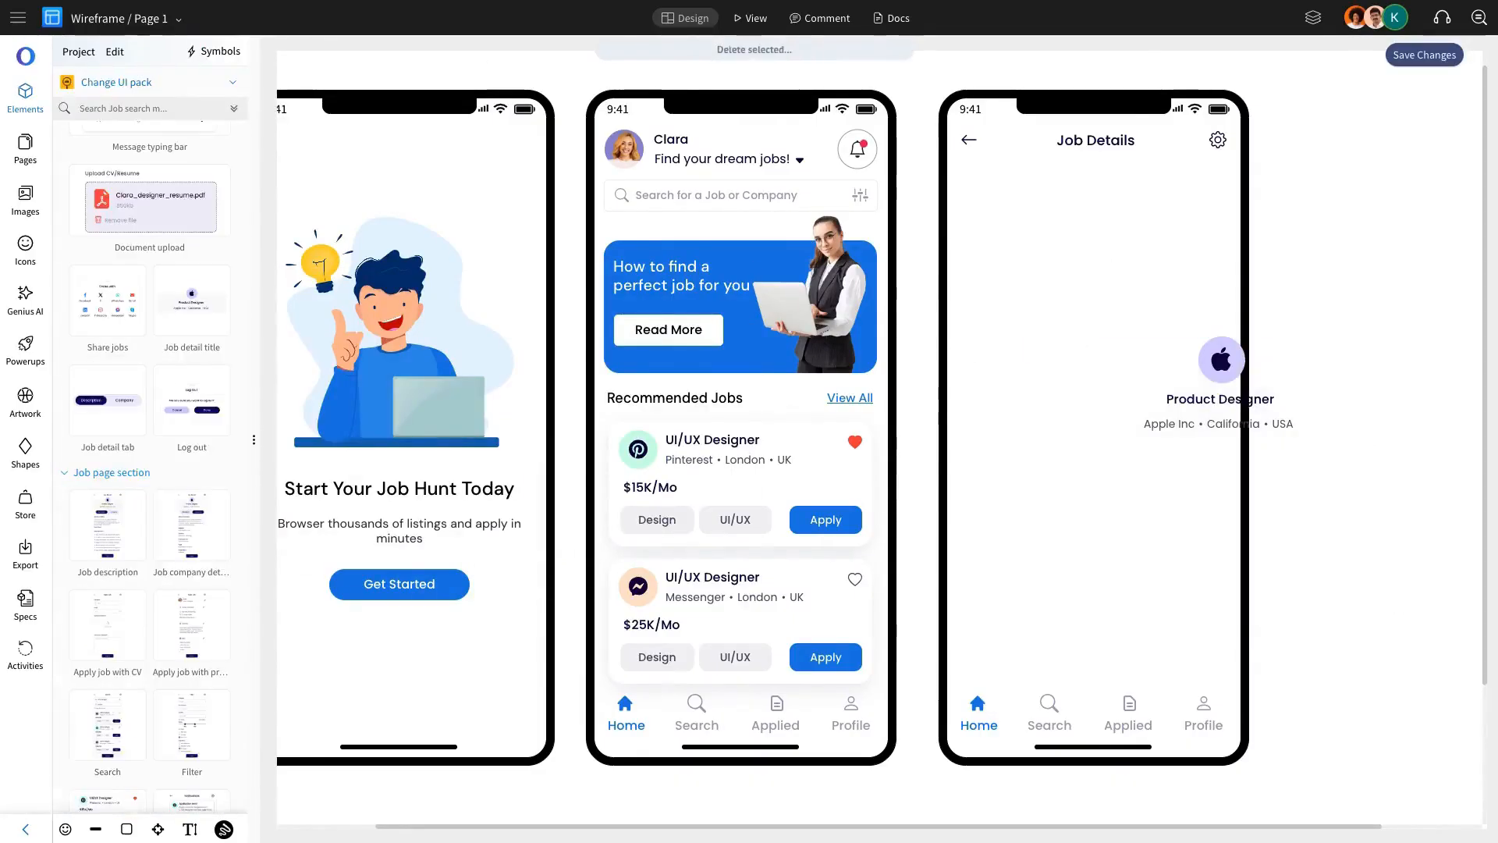
Step: Move the Apple logo under the back arrow and delete the element's company location line and Product Designer text
{"action": "left_click", "coordinate": [1221, 360]}
{"action": "left_click_drag", "start_coordinate": [1221, 360], "coordinate": [996, 204]}
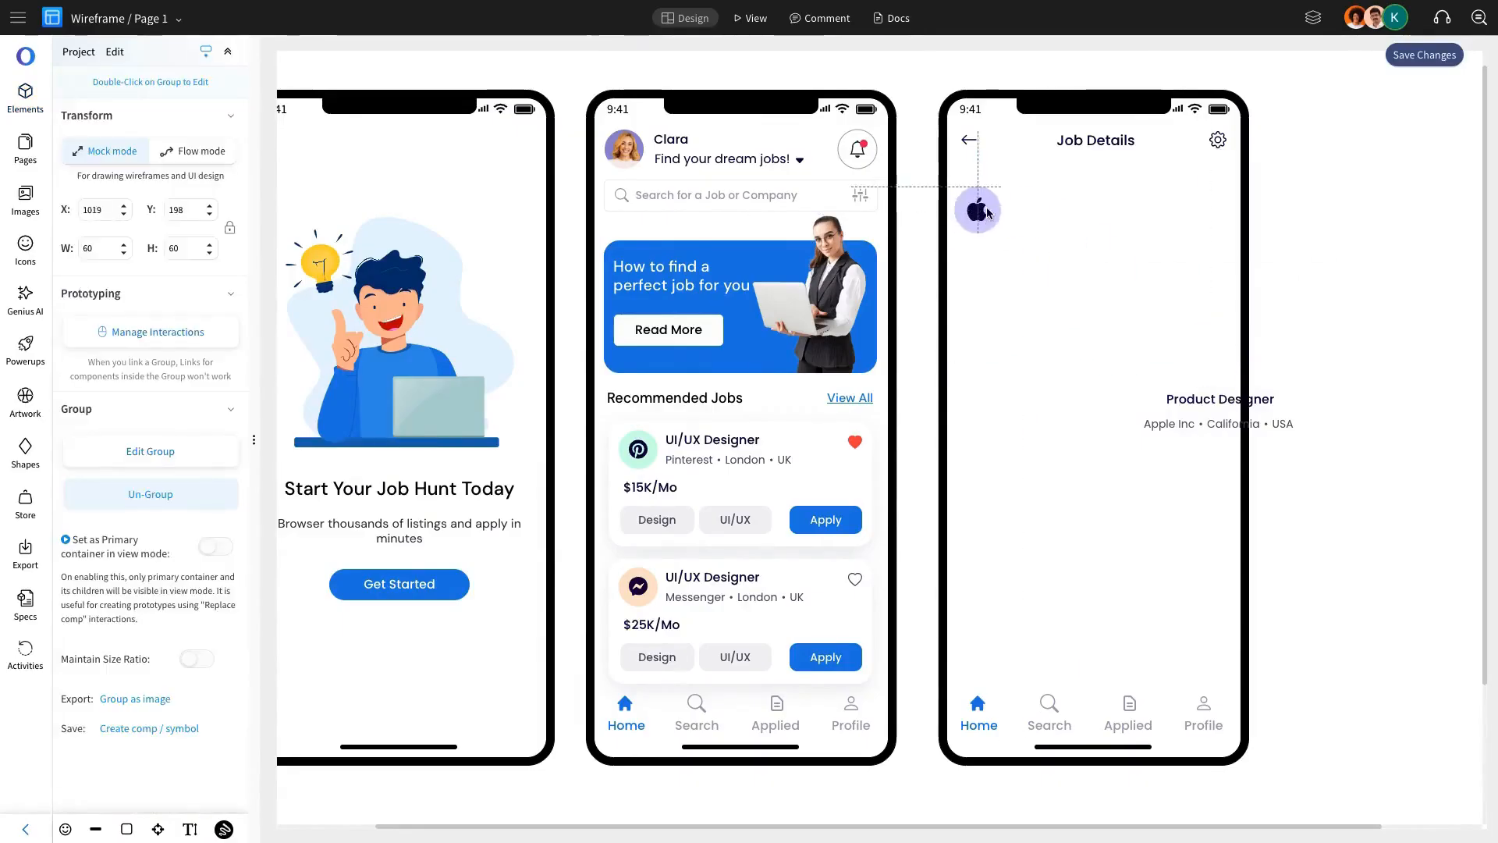
{"action": "left_click", "coordinate": [1193, 423]}
{"action": "key", "text": "Delete"}
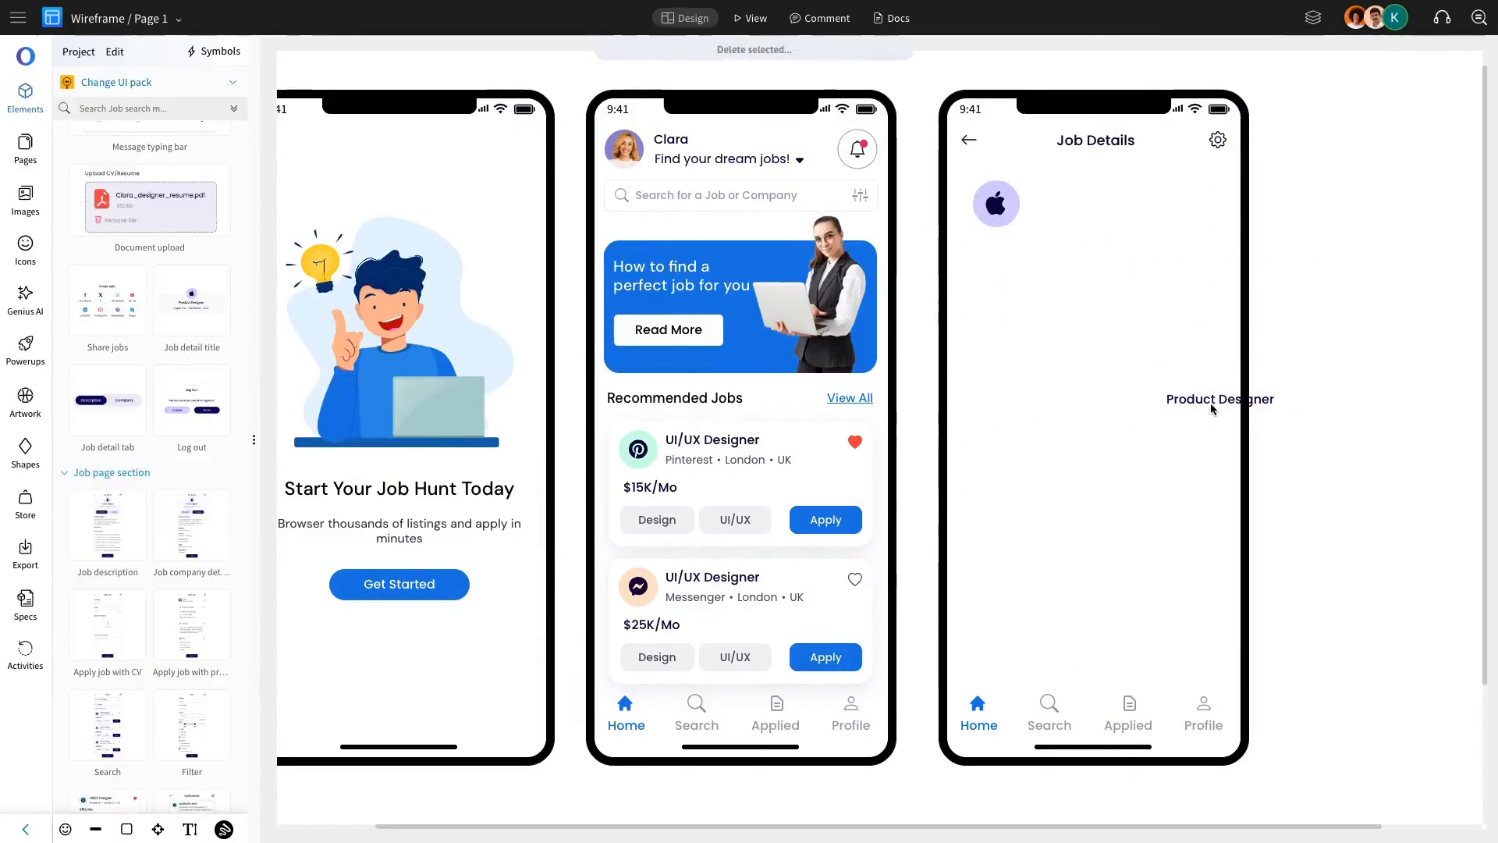
{"action": "left_click", "coordinate": [1209, 402]}
{"action": "key", "text": "Delete"}
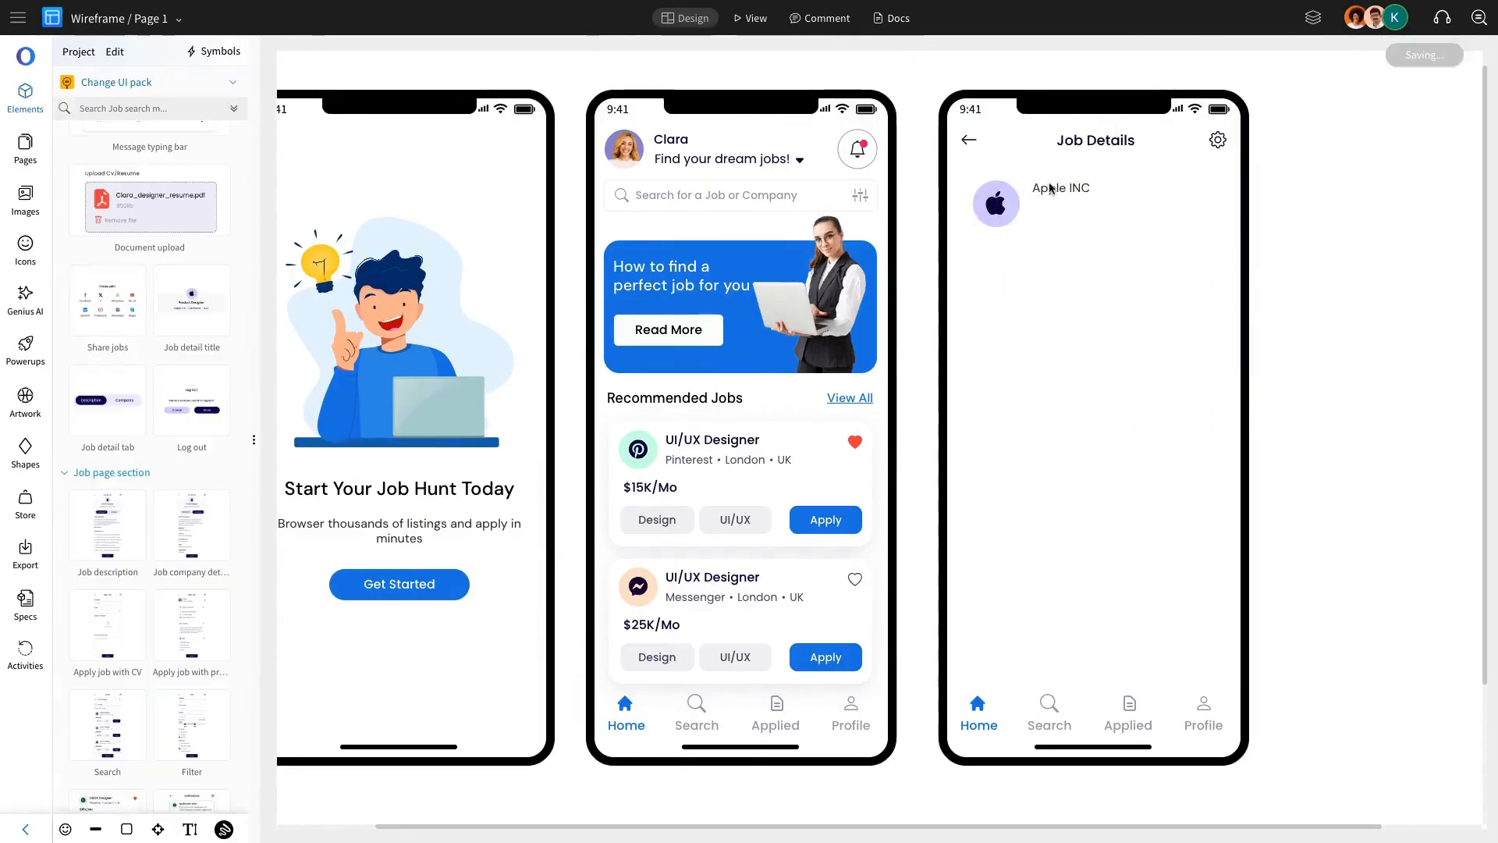
Step: Duplicate the Apple INC label below itself as a wider, black 20 px title in a heavier weight reading "Product Designer"
{"action": "left_click", "coordinate": [1054, 190]}
{"action": "key", "text": "ctrl+c"}
{"action": "key", "text": "ctrl+v"}
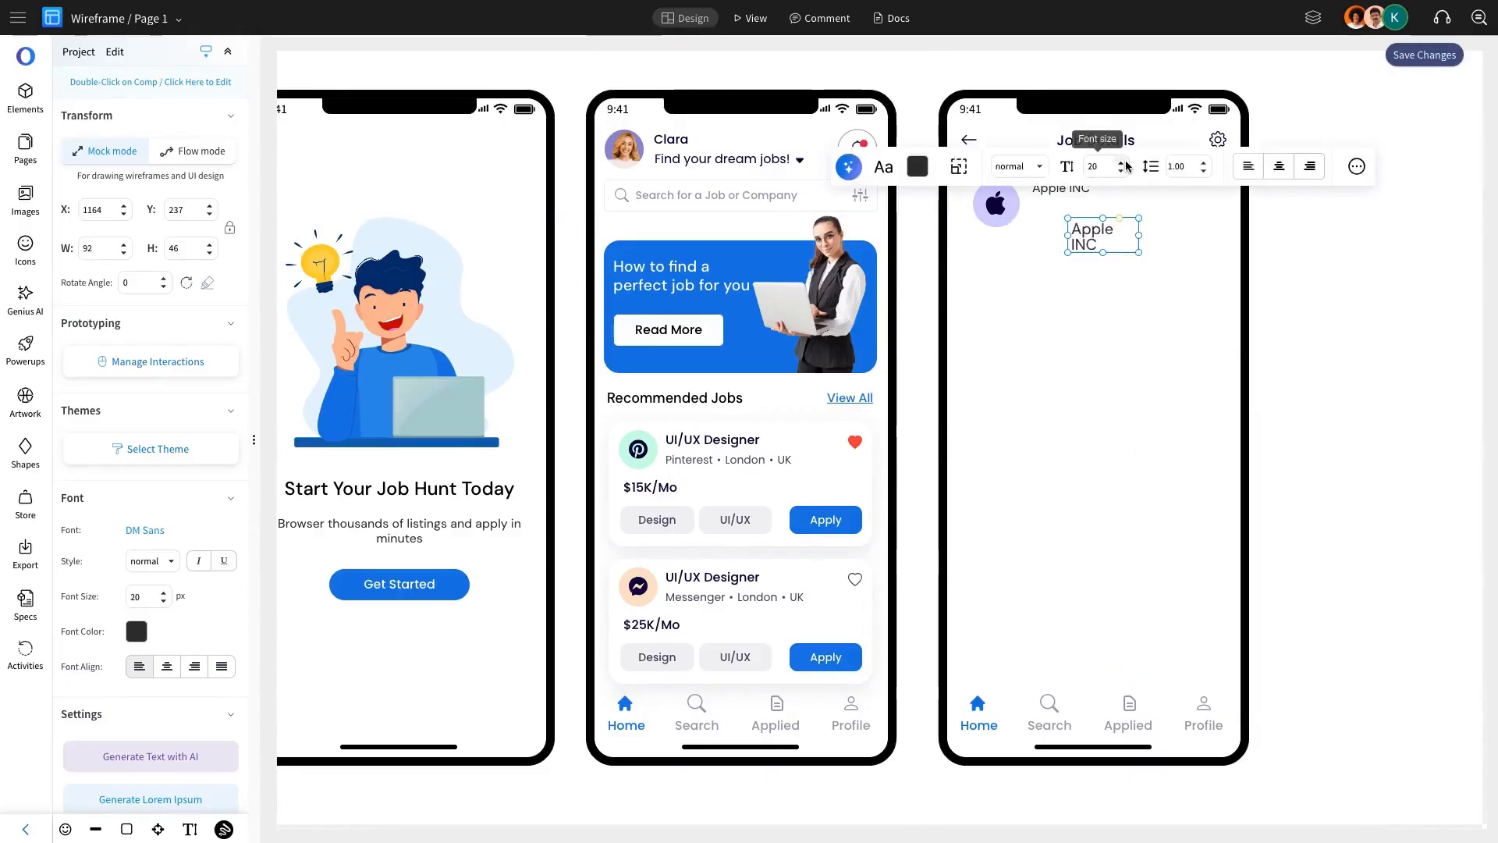
{"action": "left_click_drag", "start_coordinate": [1138, 235], "coordinate": [1214, 236]}
{"action": "left_click", "coordinate": [955, 166]}
{"action": "left_click", "coordinate": [1121, 279]}
{"action": "left_click", "coordinate": [1057, 166]}
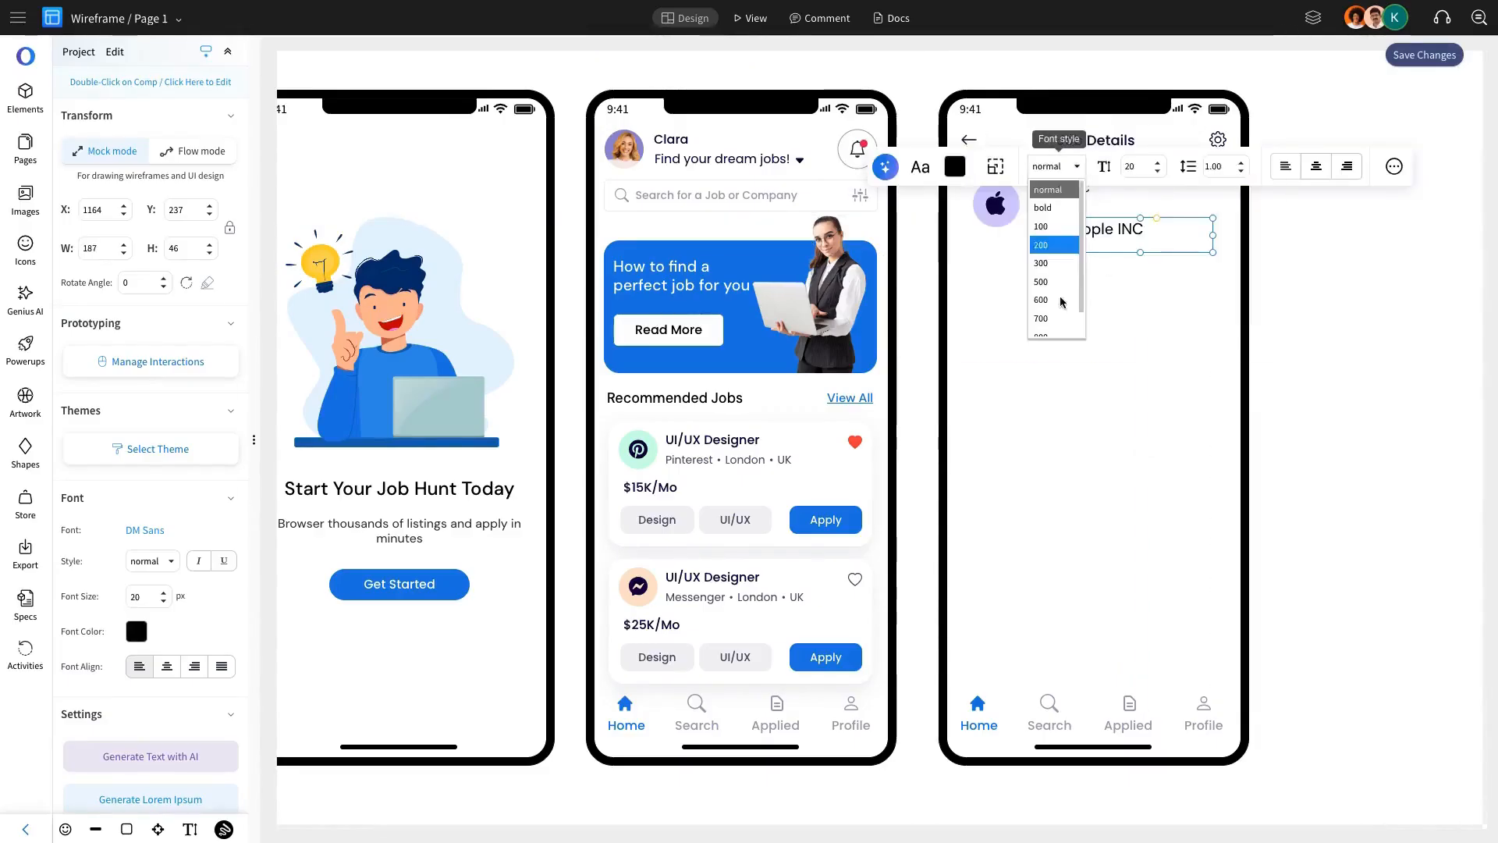
{"action": "left_click", "coordinate": [1061, 301]}
{"action": "double_click", "coordinate": [1116, 229]}
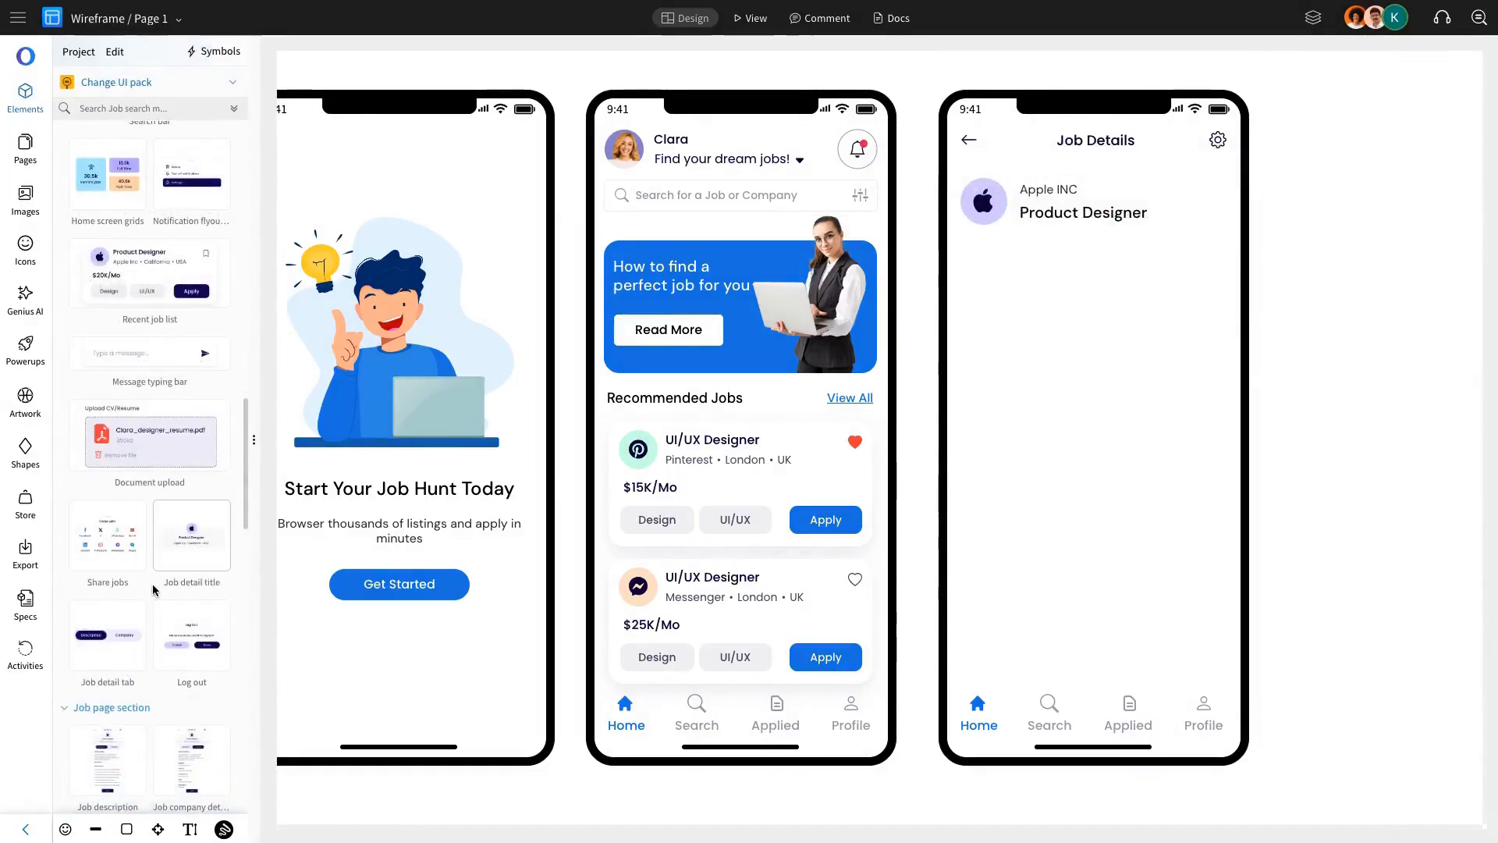
Step: Place the Job detail tab element below the Product Designer title and widen its background to 346
{"action": "left_click_drag", "start_coordinate": [108, 636], "coordinate": [1095, 331]}
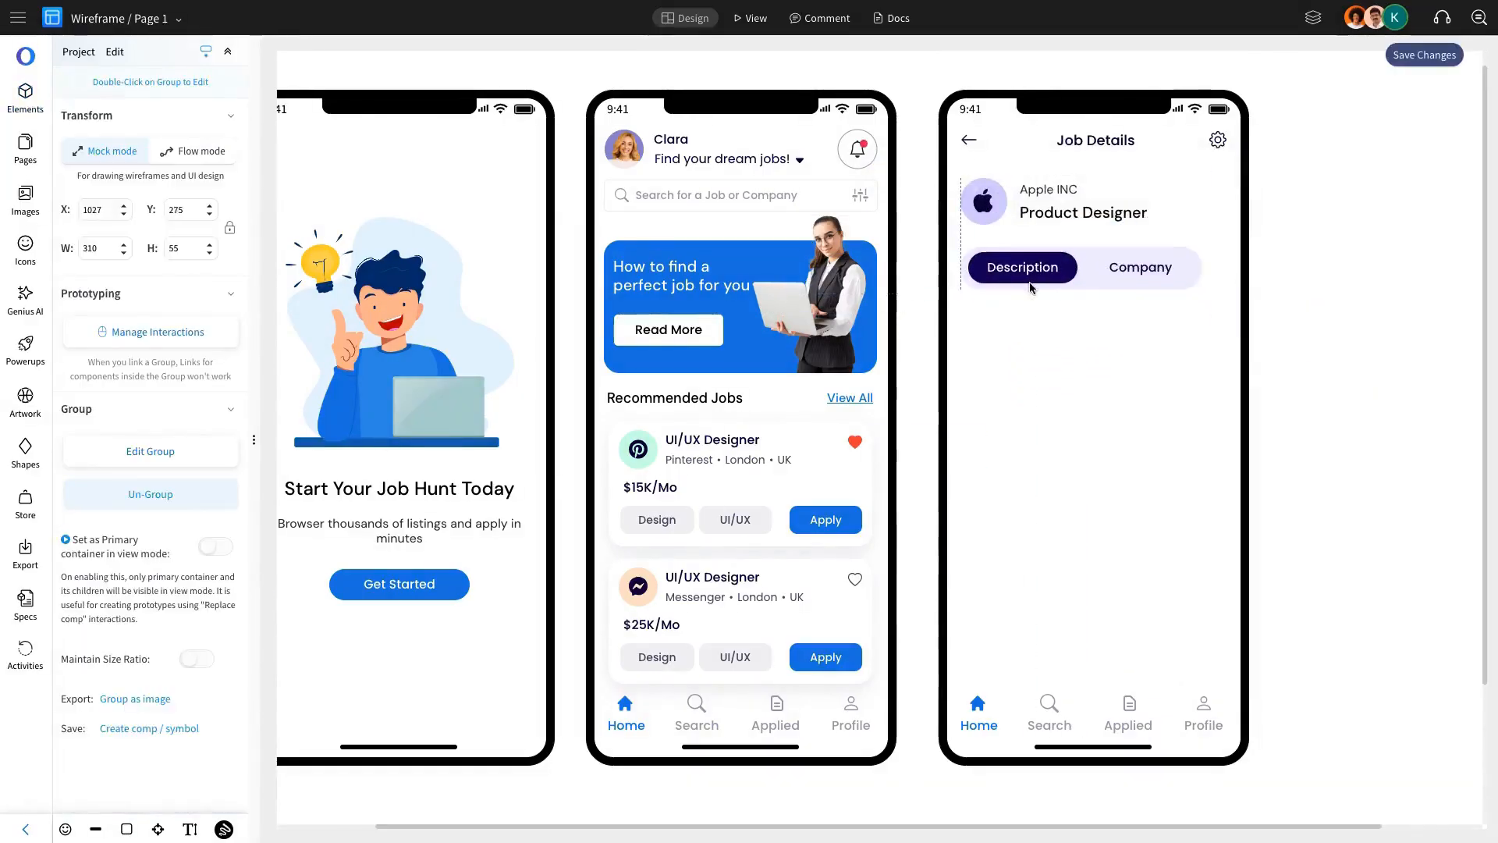
{"action": "left_click_drag", "start_coordinate": [1030, 287], "coordinate": [1081, 262]}
{"action": "double_click", "coordinate": [1173, 274]}
{"action": "left_click", "coordinate": [1157, 272]}
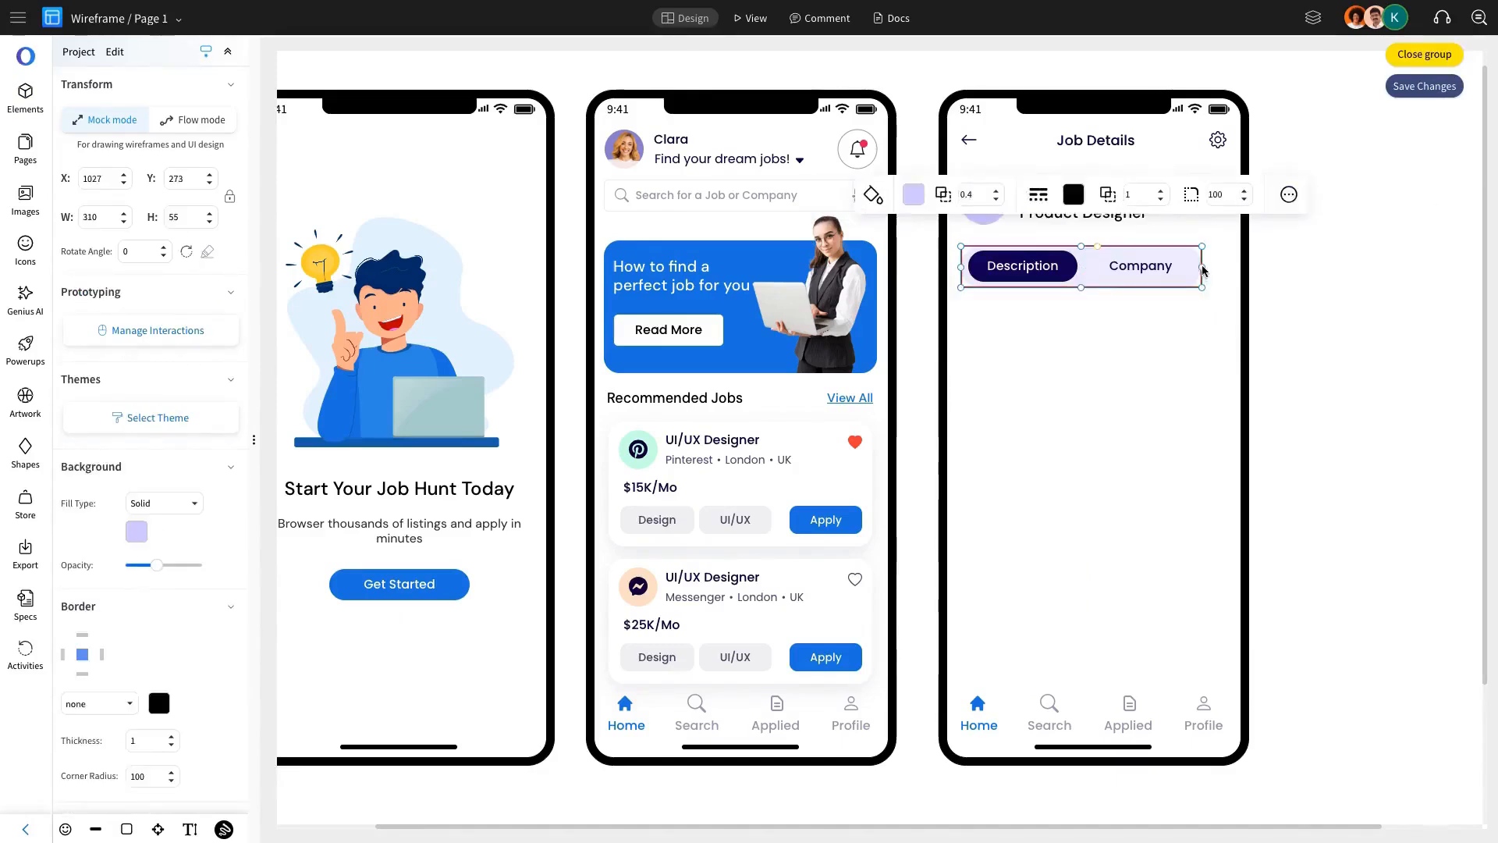
Step: Rename the Description tab to "Full time" and narrow it to a width of 107
{"action": "left_click", "coordinate": [1039, 267]}
{"action": "double_click", "coordinate": [1039, 267]}
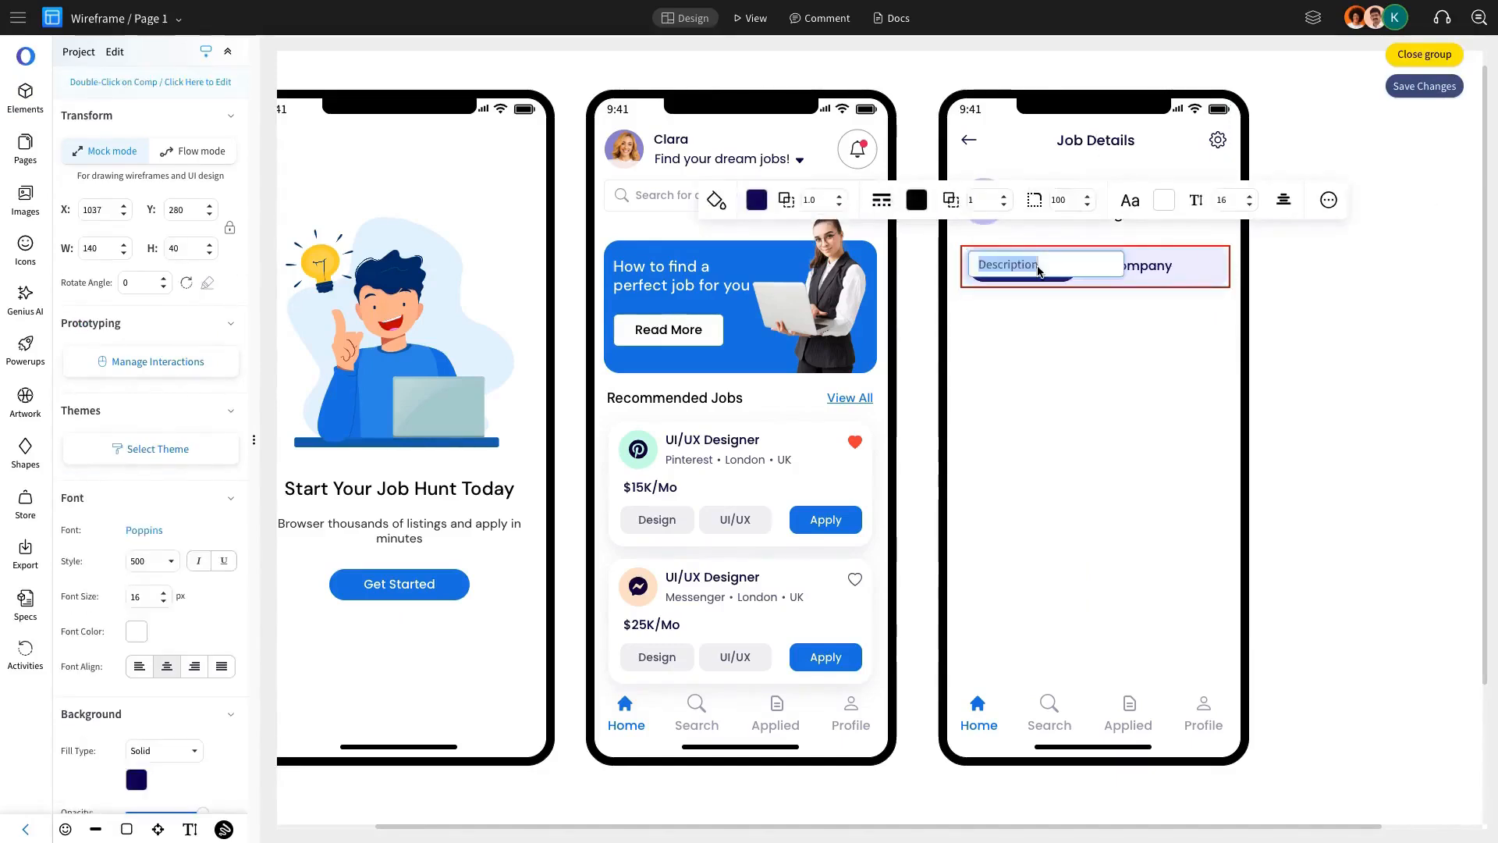
{"action": "type", "text": "Full time"}
{"action": "left_click", "coordinate": [1168, 270]}
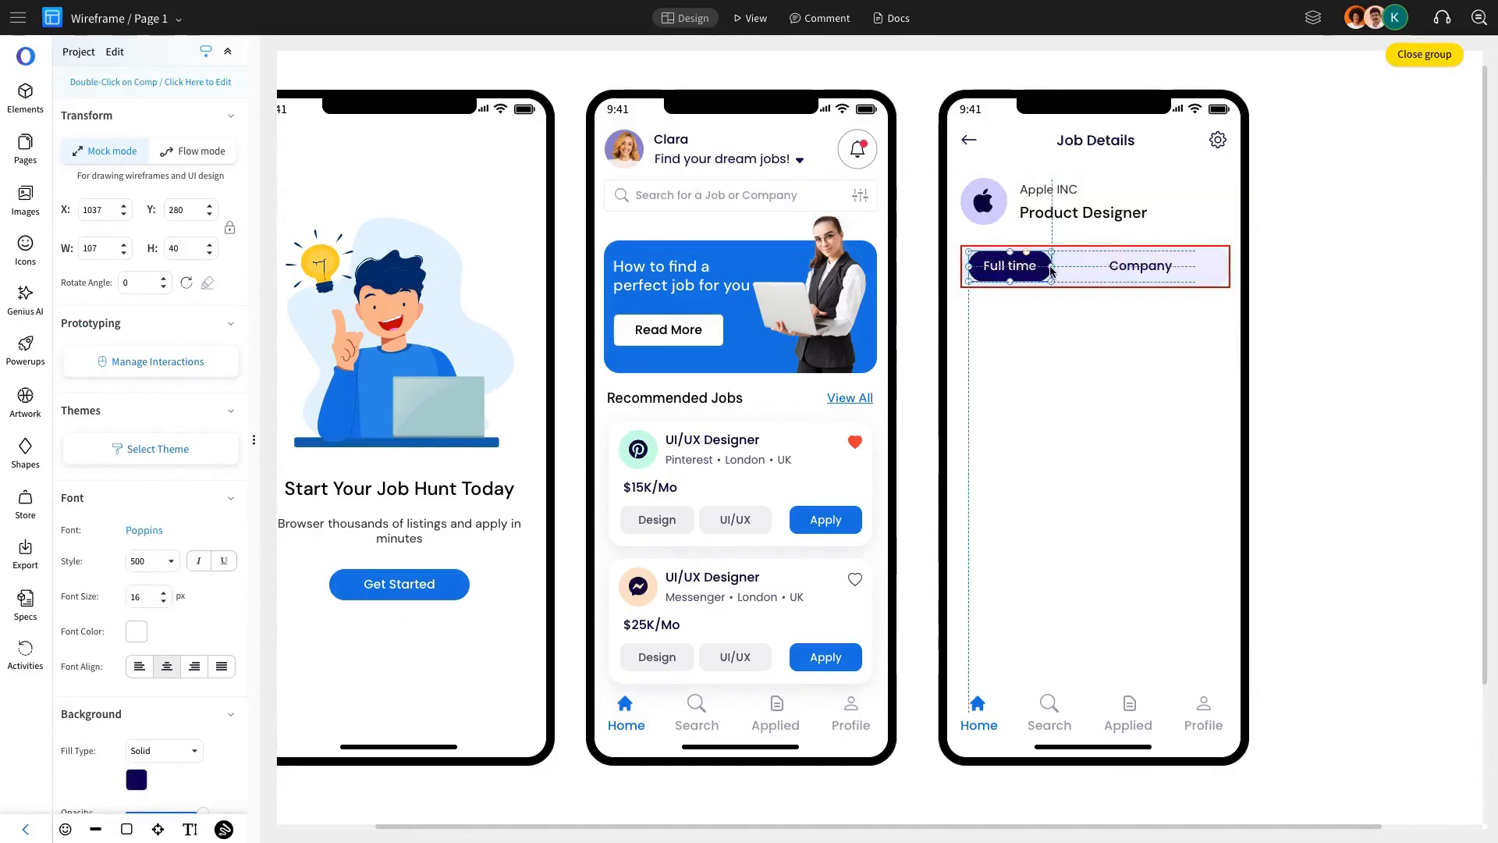
Step: Move the Company tab next to Full time, narrow it to 97 and rename it "Remote"
{"action": "double_click", "coordinate": [1116, 268]}
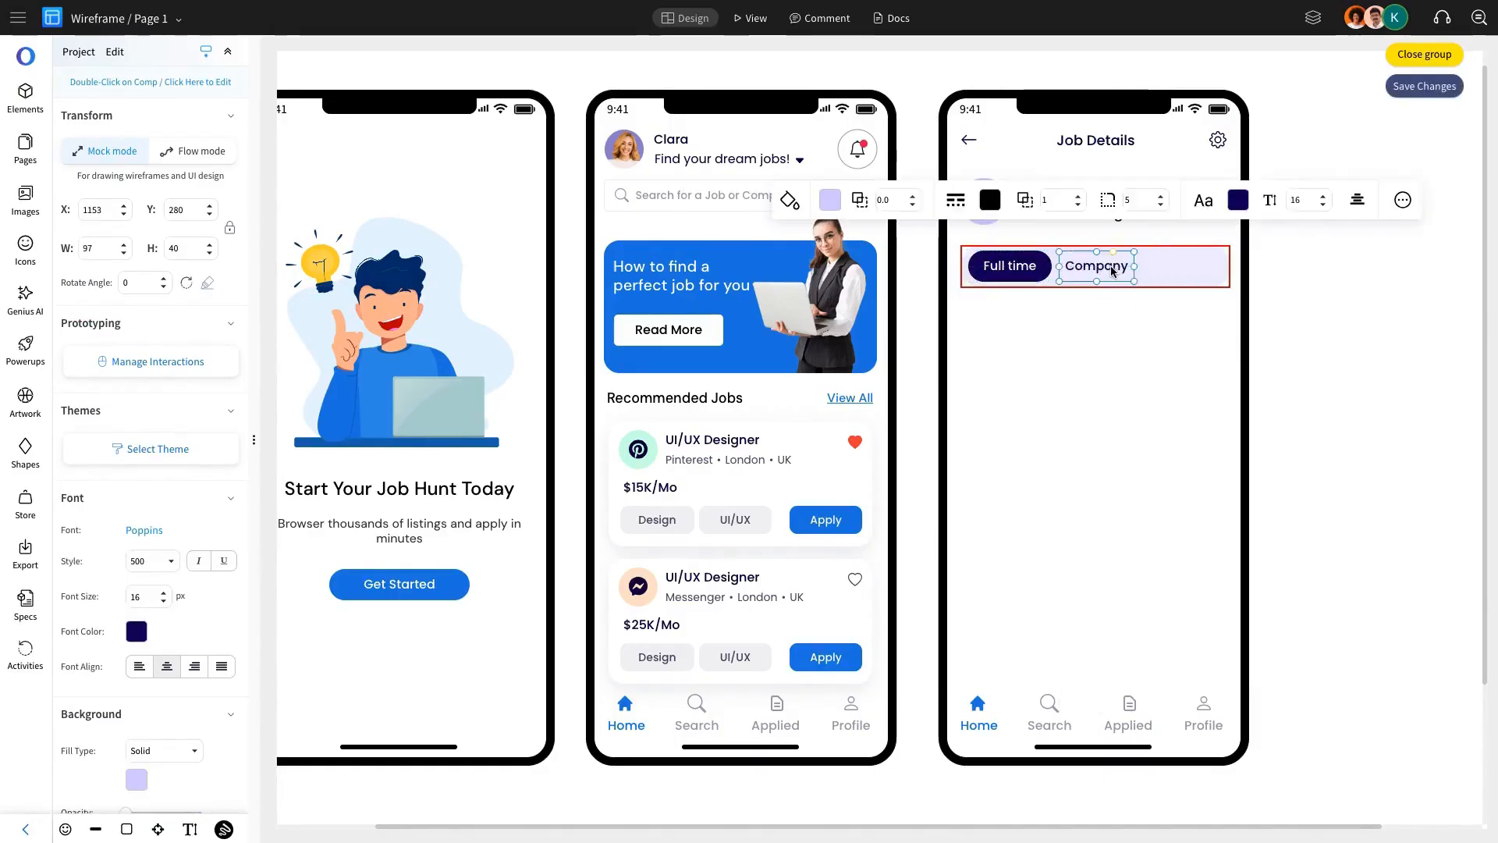
{"action": "type", "text": "Remote"}
{"action": "key", "text": "Return"}
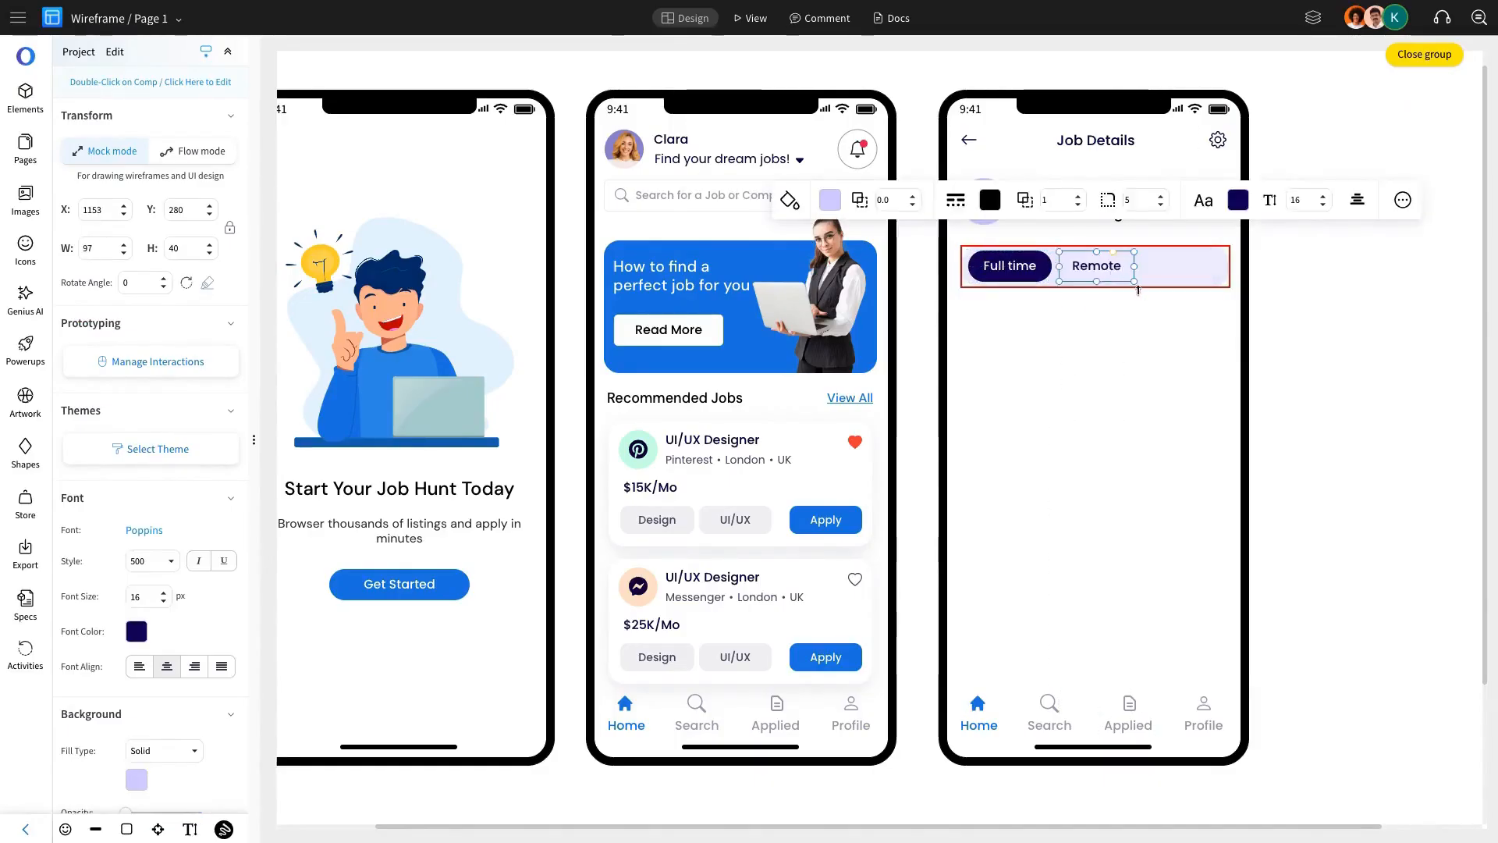
Step: Duplicate the Remote tab to its right and rename the copy "Part time"
{"action": "key", "text": "ctrl+d"}
{"action": "double_click", "coordinate": [1180, 263]}
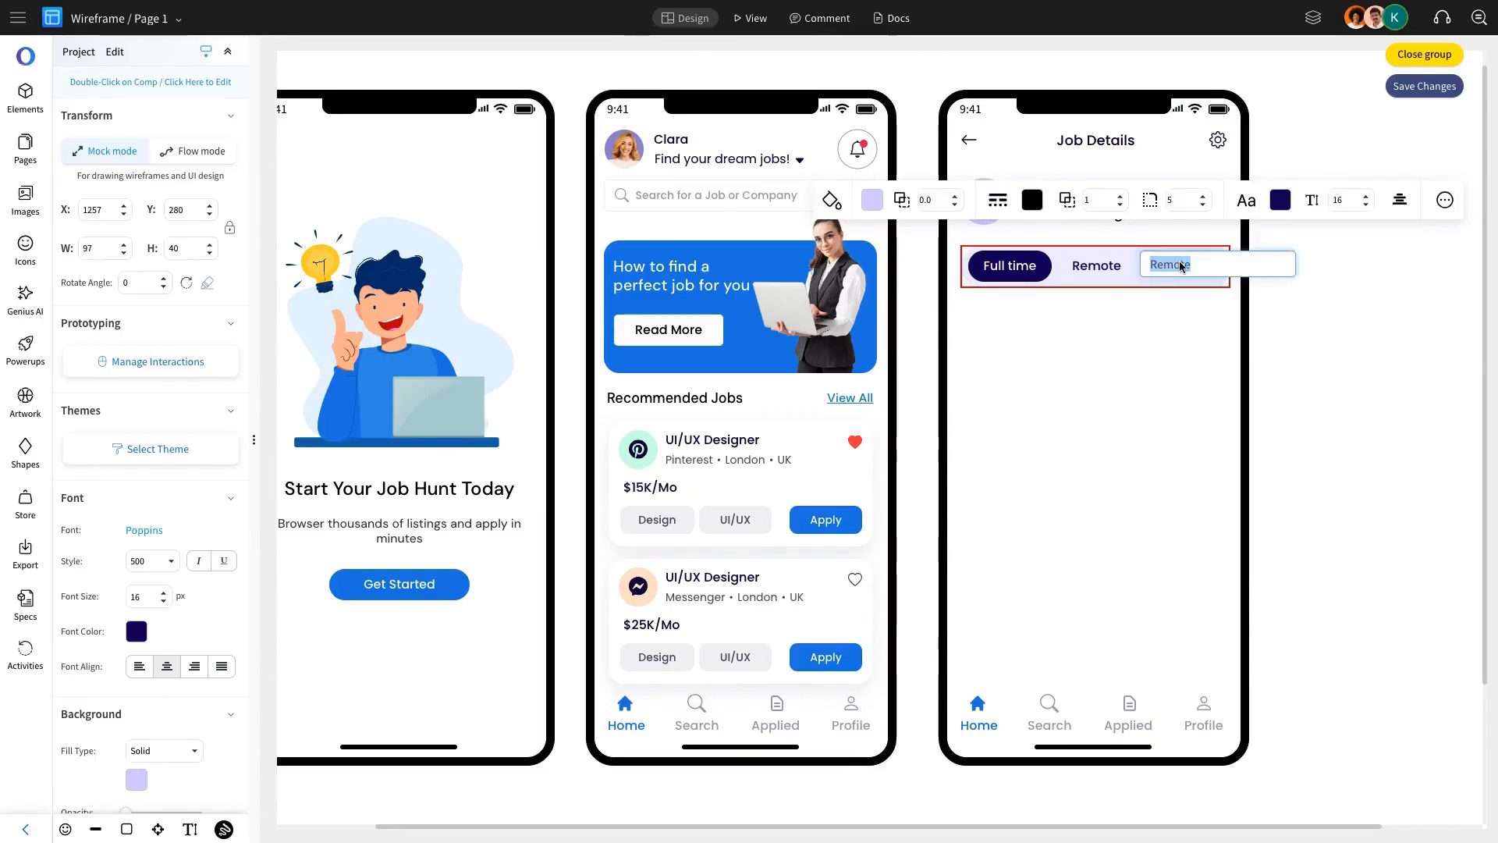
{"action": "type", "text": "Part time"}
{"action": "key", "text": "Return"}
{"action": "left_click_drag", "start_coordinate": [1176, 267], "coordinate": [1181, 268]}
Step: Recolour the tab bar's background pale blue and the Full time tab blue
{"action": "left_click", "coordinate": [1121, 263]}
{"action": "left_click", "coordinate": [1153, 254]}
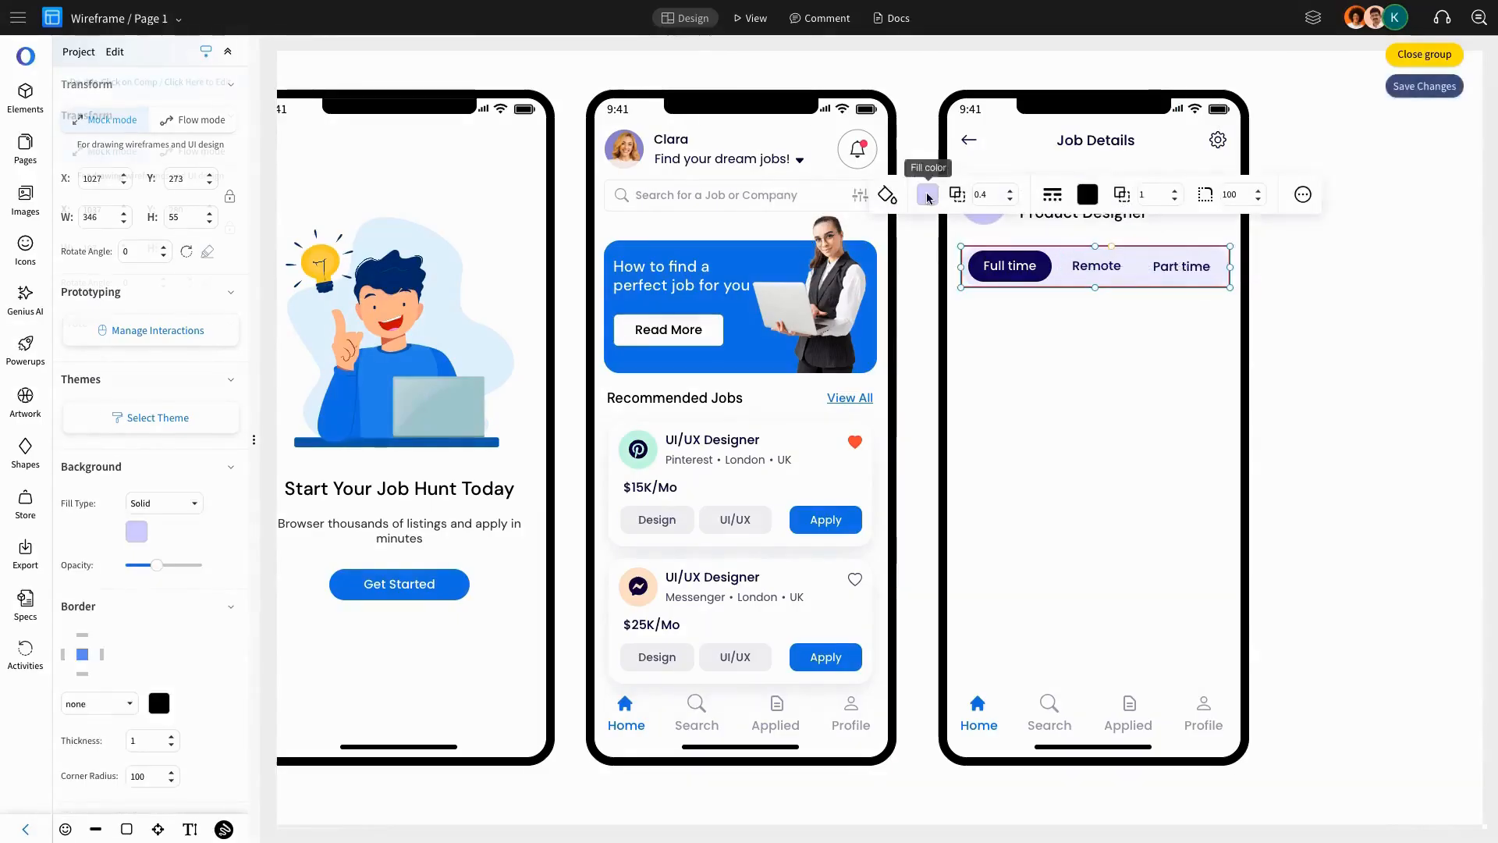
{"action": "left_click", "coordinate": [1010, 266]}
{"action": "left_click", "coordinate": [743, 200]}
{"action": "left_click", "coordinate": [876, 336]}
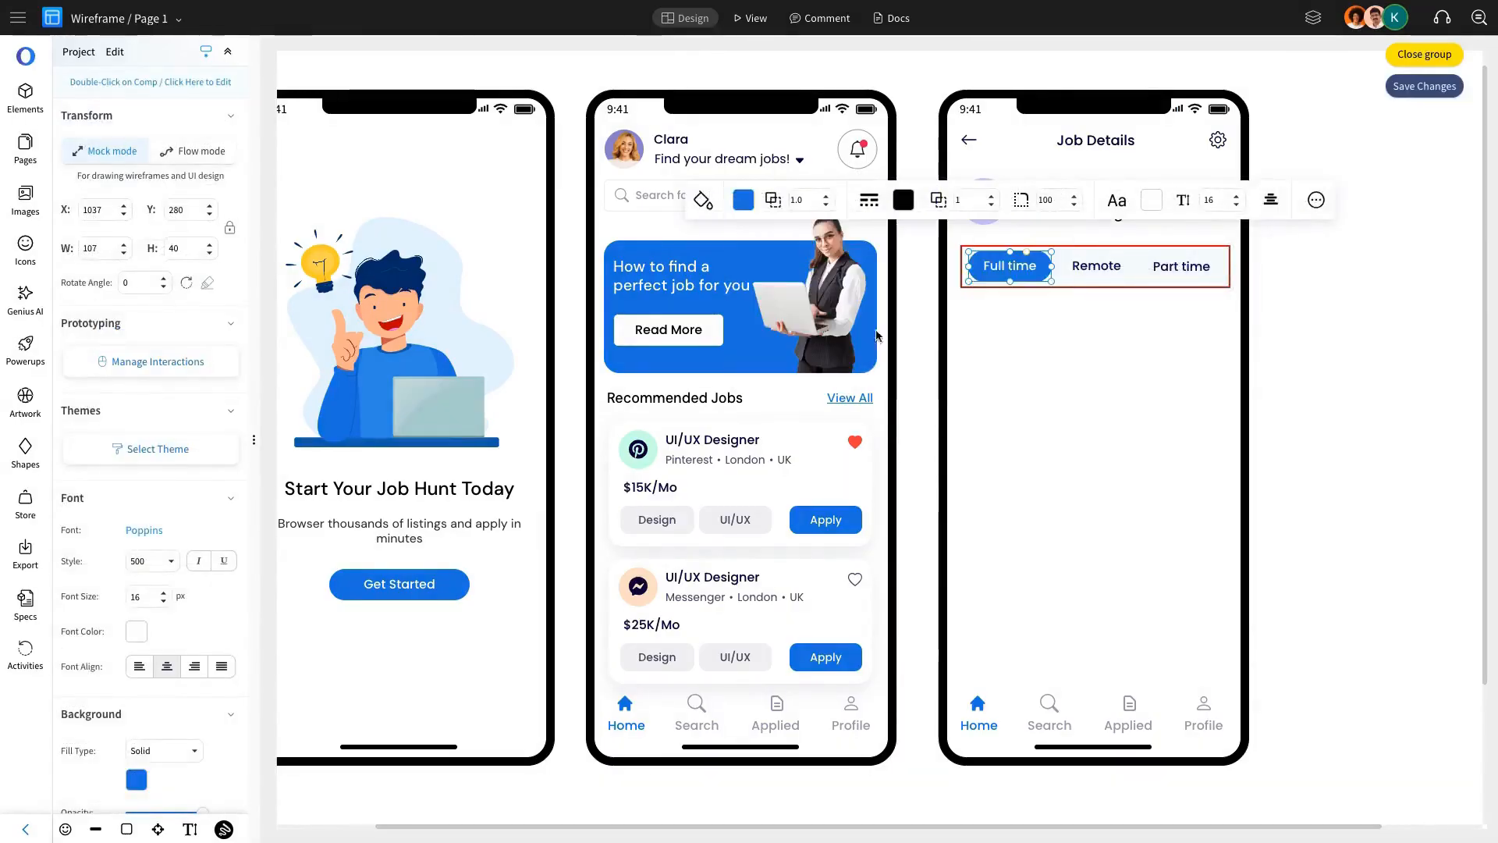
Step: Set the Remote and Part time labels to black and recolour the Apple logo's circle light blue
{"action": "left_click", "coordinate": [1096, 266]}
{"action": "left_click", "coordinate": [1192, 266], "text": "shift"}
{"action": "left_click", "coordinate": [1283, 202]}
{"action": "left_click", "coordinate": [1289, 342]}
{"action": "left_click", "coordinate": [1181, 315]}
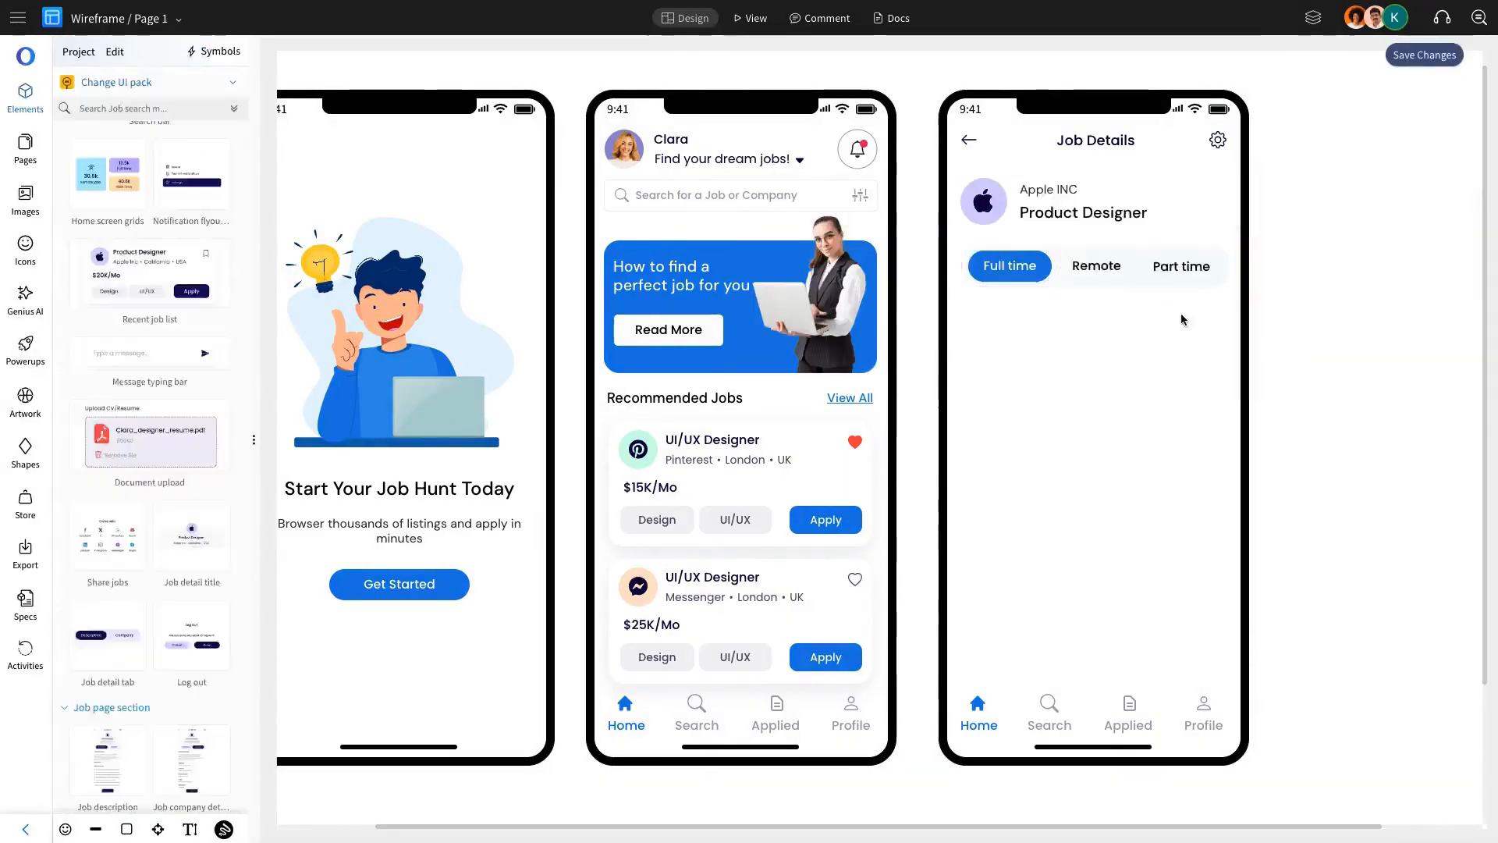
{"action": "left_click", "coordinate": [1182, 314]}
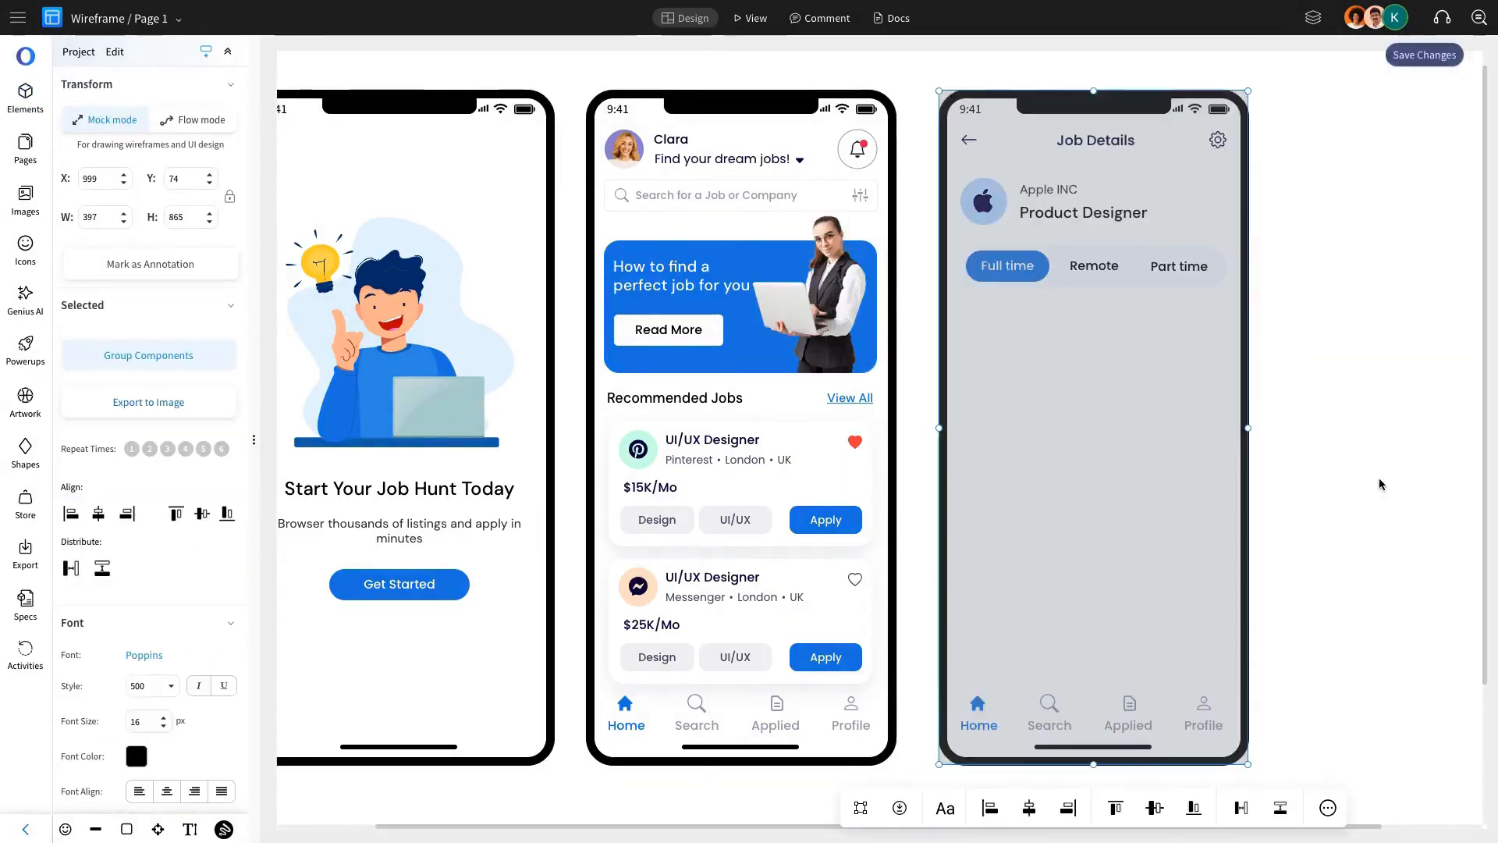
{"action": "left_click", "coordinate": [1381, 479]}
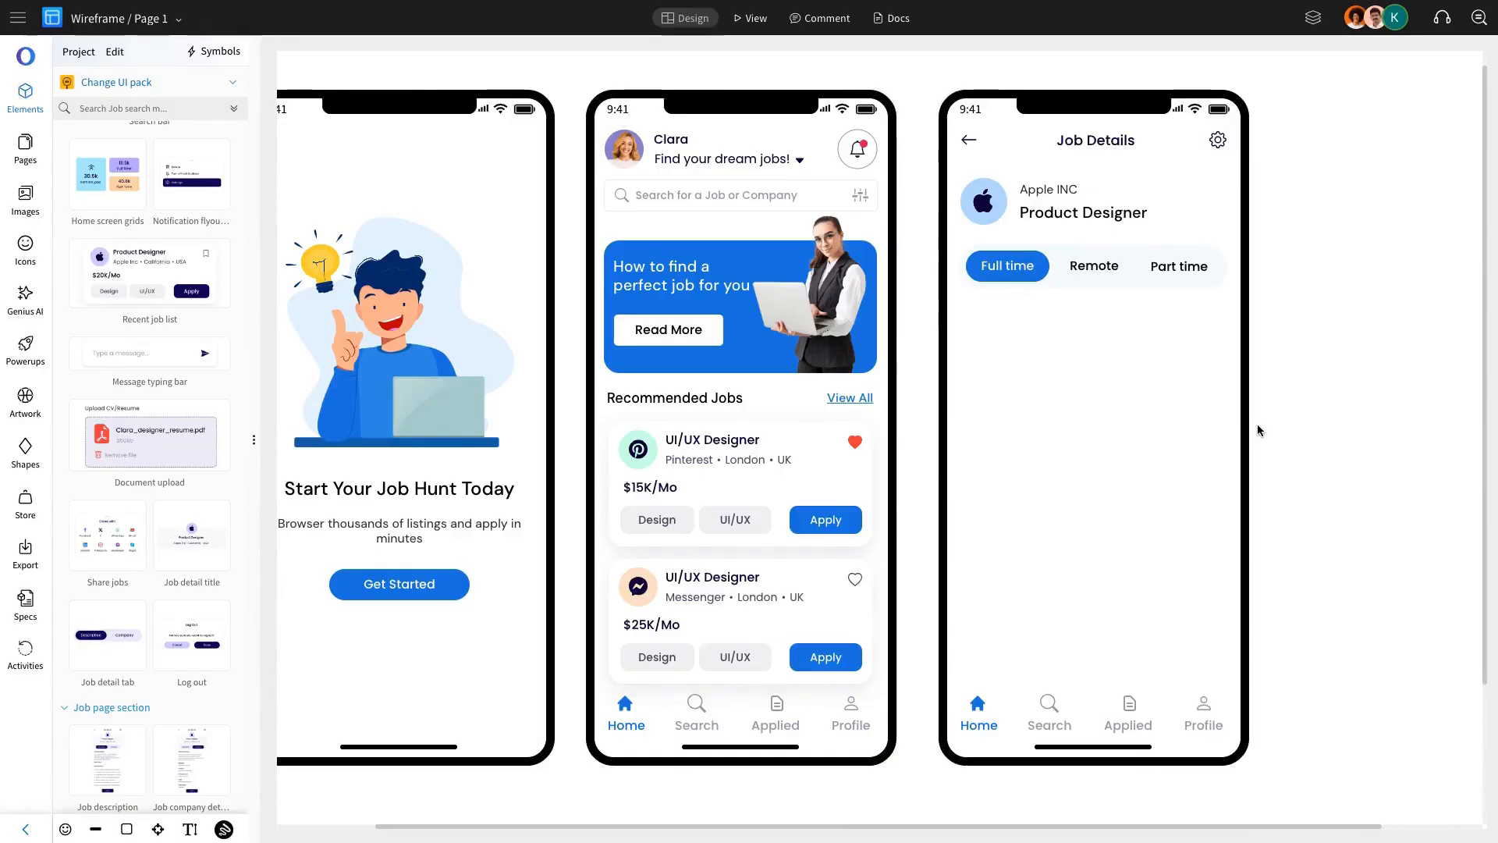
Step: Copy the logo circle below the tabs as a 50 by 50 dollar icon badge and fill it grey
{"action": "double_click", "coordinate": [985, 205]}
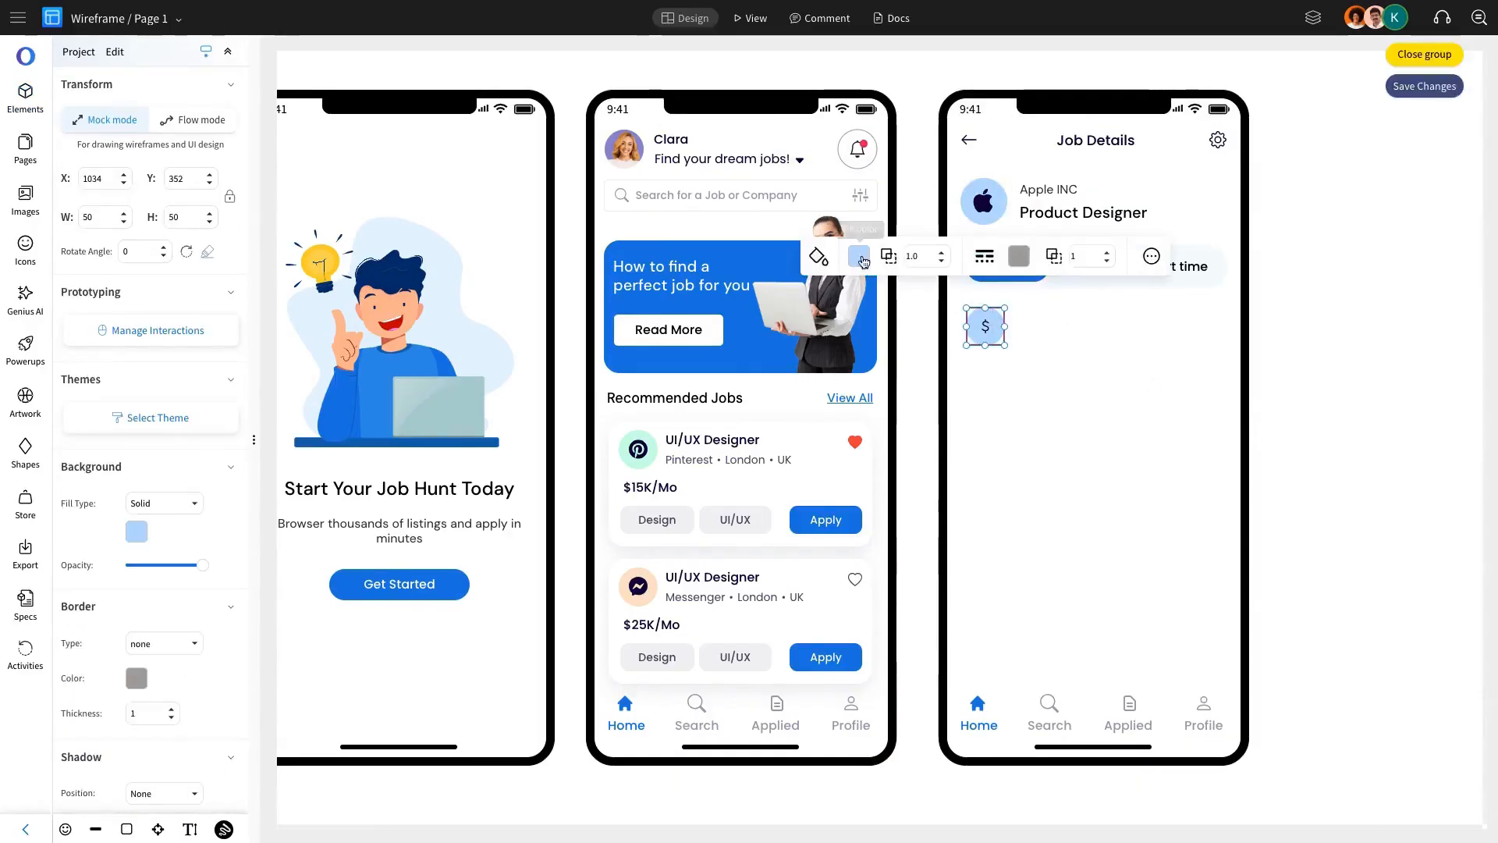
{"action": "left_click", "coordinate": [860, 258]}
{"action": "left_click", "coordinate": [956, 371]}
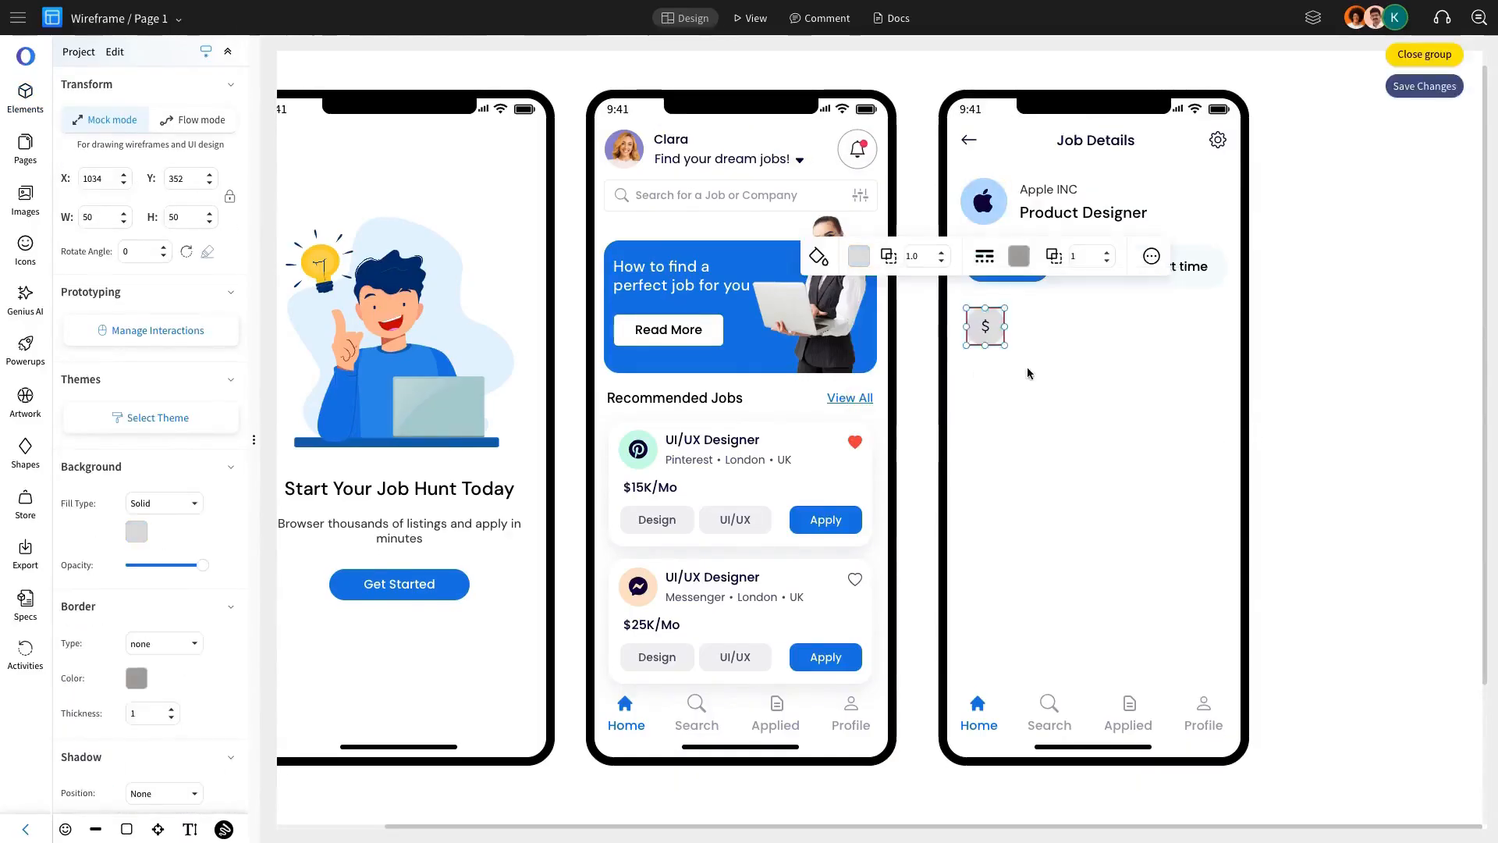
{"action": "left_click", "coordinate": [1028, 373]}
Step: Replace the badge's dollar sign with another dollar icon found by searching the icon packs for "doll"
{"action": "double_click", "coordinate": [986, 327]}
{"action": "left_click", "coordinate": [150, 442]}
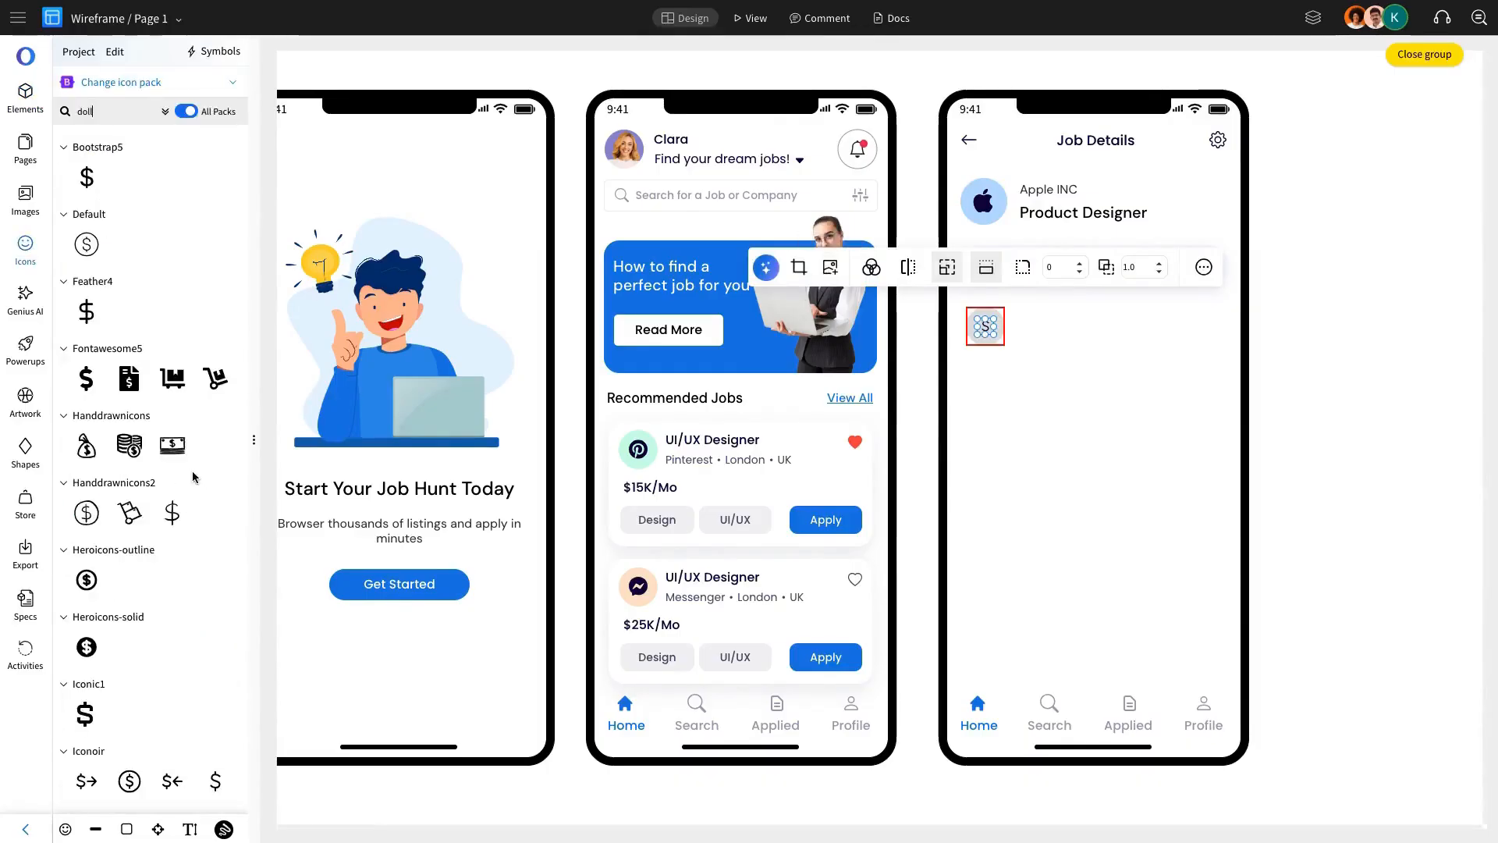
{"action": "left_click", "coordinate": [90, 222]}
{"action": "left_click", "coordinate": [1045, 291]}
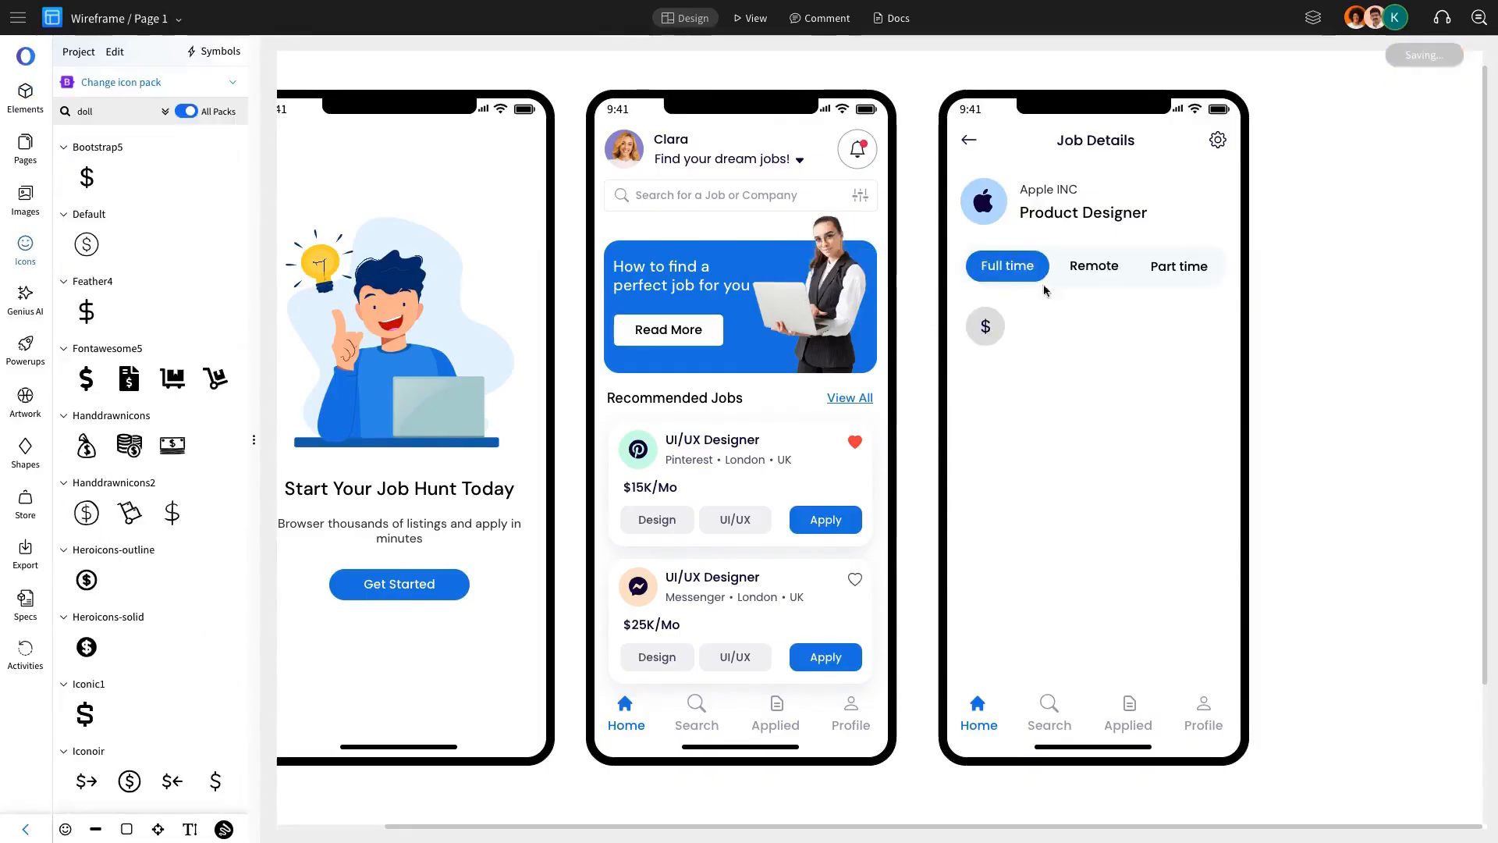
Step: Lighten the dollar badge's circle fill to a very pale grey
{"action": "double_click", "coordinate": [998, 324]}
{"action": "left_click", "coordinate": [860, 258]}
{"action": "left_click", "coordinate": [927, 371]}
{"action": "left_click", "coordinate": [1042, 300]}
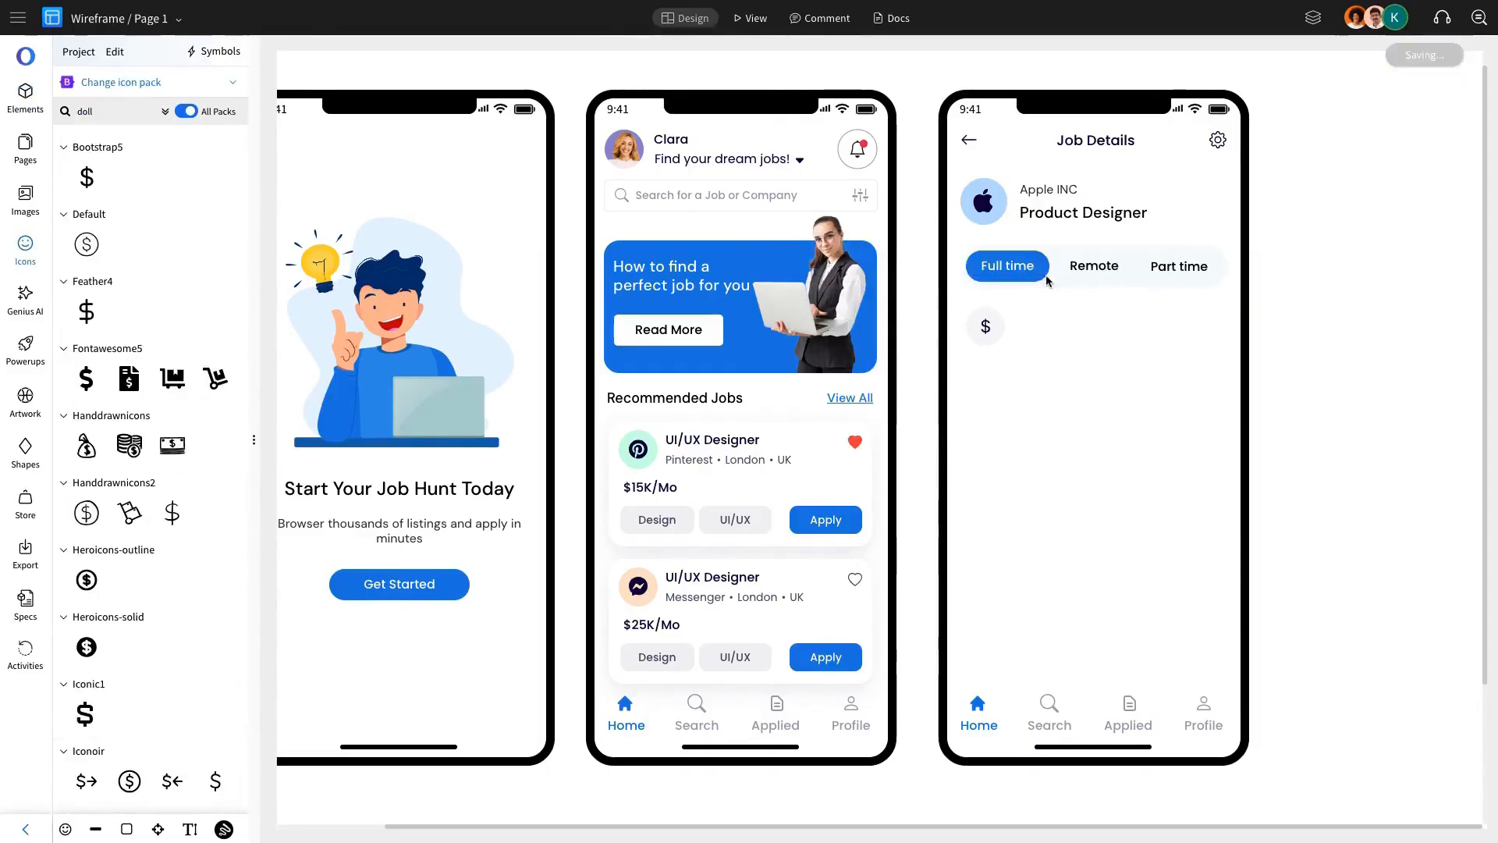
Step: Duplicate the Apple INC / Product Designer text block and place the copy beside the dollar badge
{"action": "left_click", "coordinate": [1052, 196]}
{"action": "key", "text": "ctrl+d"}
{"action": "left_click_drag", "start_coordinate": [1085, 252], "coordinate": [1038, 337]}
Step: Change the copied text to "Salary" and "$1,500 - $2,400/monthly", and widen the amount's text box to 240
{"action": "double_click", "coordinate": [1038, 321]}
{"action": "double_click", "coordinate": [1038, 315]}
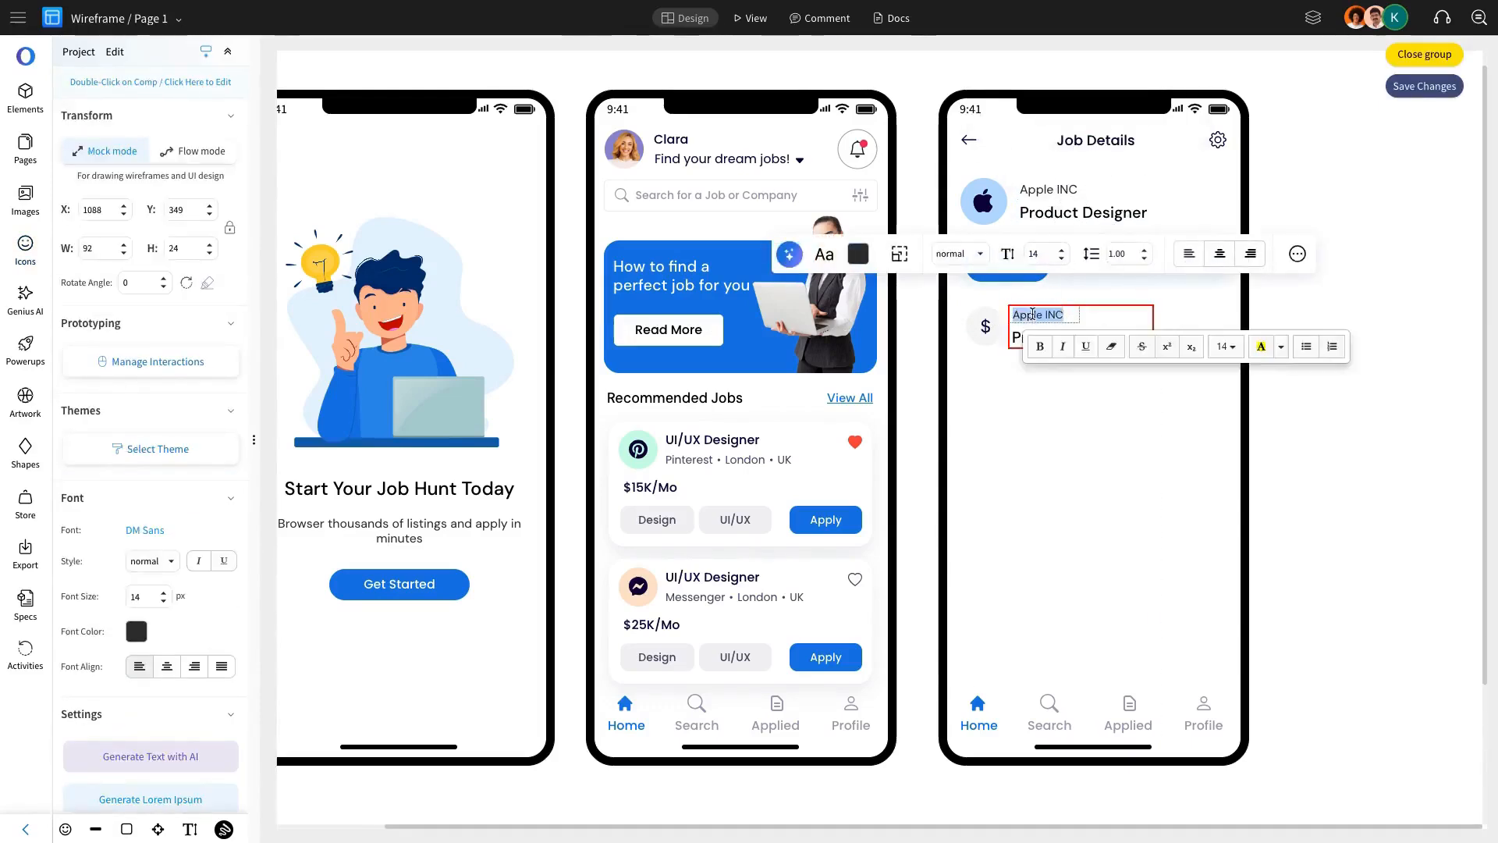
{"action": "type", "text": "Salary"}
{"action": "double_click", "coordinate": [1064, 337]}
{"action": "type", "text": "$1,500 - $2,400/monthly"}
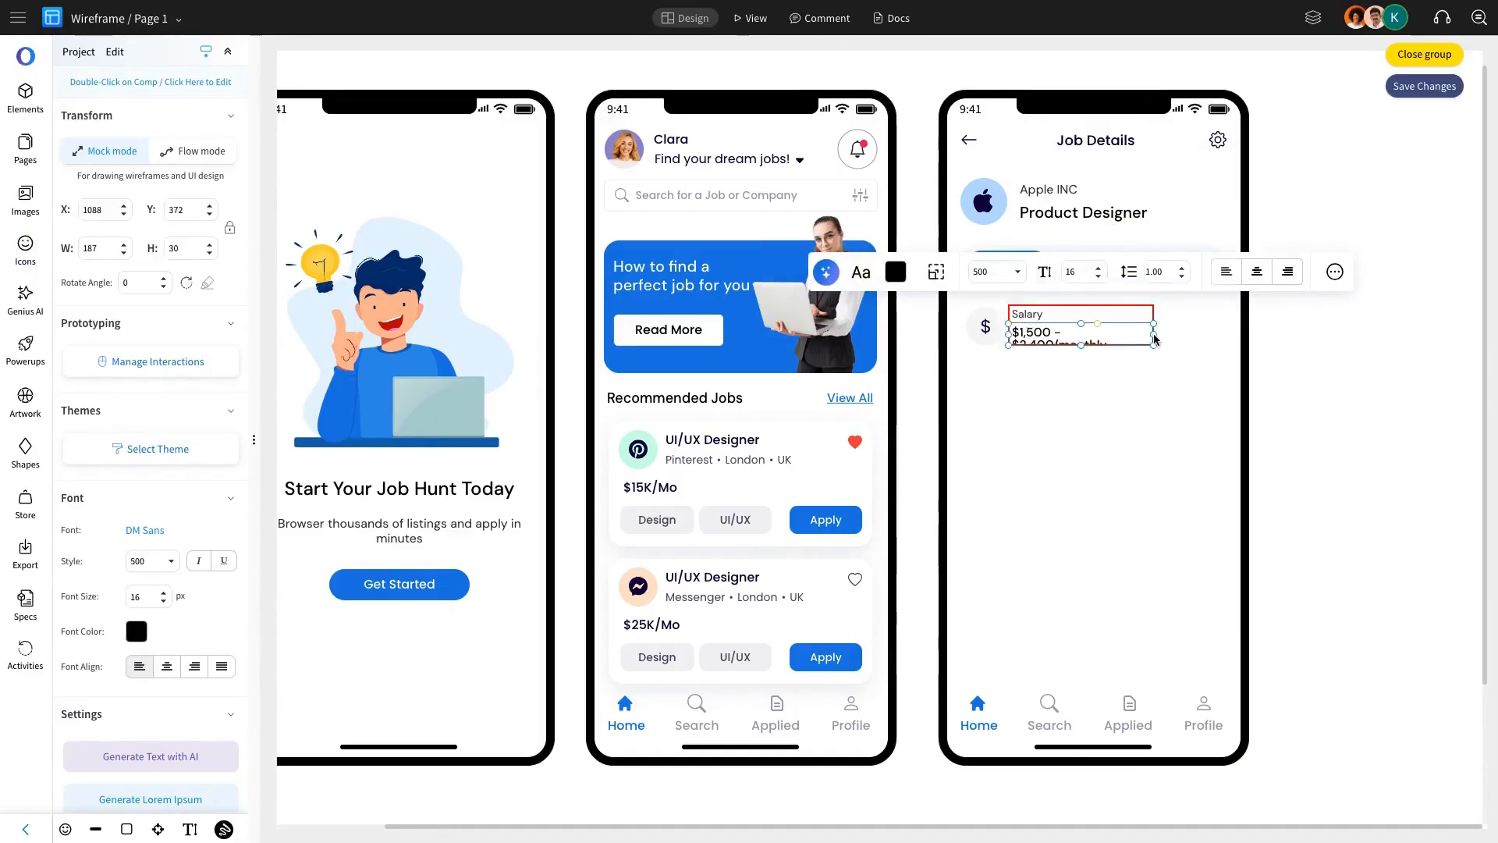
{"action": "left_click_drag", "start_coordinate": [1156, 338], "coordinate": [1185, 335]}
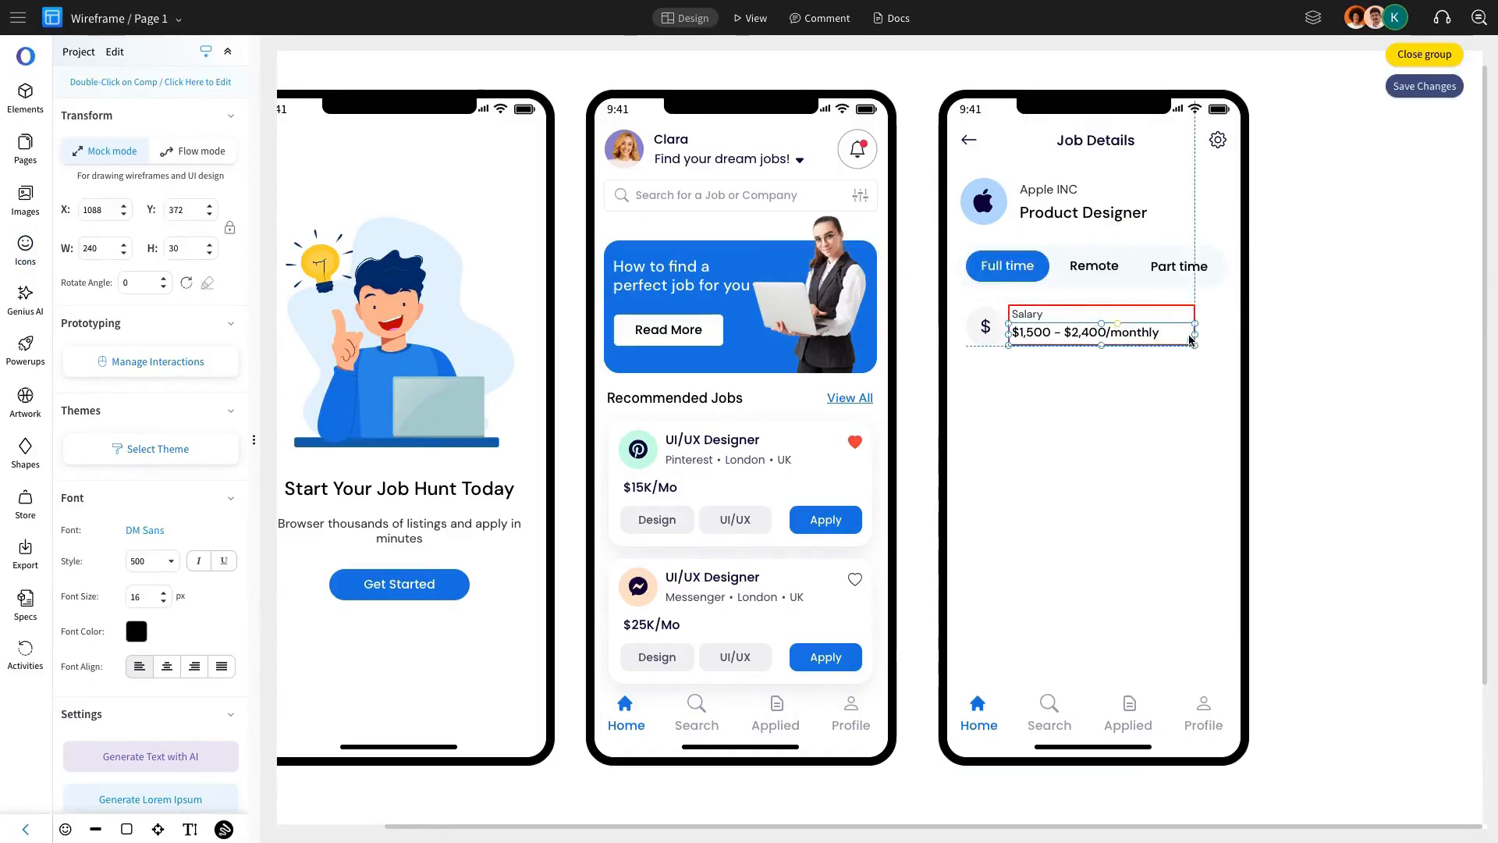
Step: Copy the salary row below as a Location row reading "London,UK", replacing its dollar with a pin icon found by searching "loca"
{"action": "left_click", "coordinate": [880, 333]}
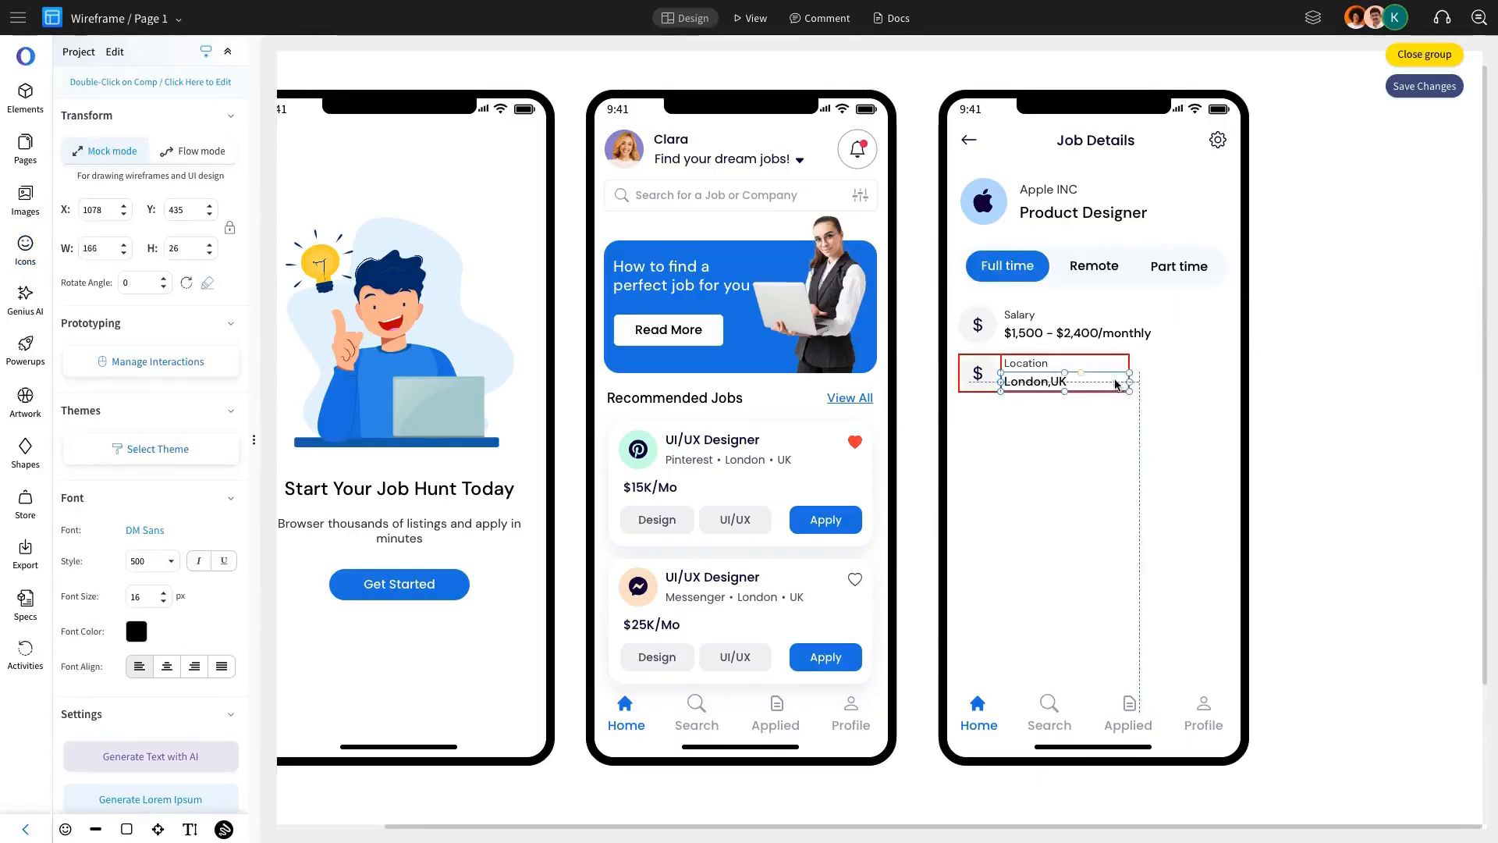
{"action": "left_click_drag", "start_coordinate": [1115, 384], "coordinate": [1079, 383]}
{"action": "double_click", "coordinate": [977, 377]}
{"action": "left_click", "coordinate": [149, 442]}
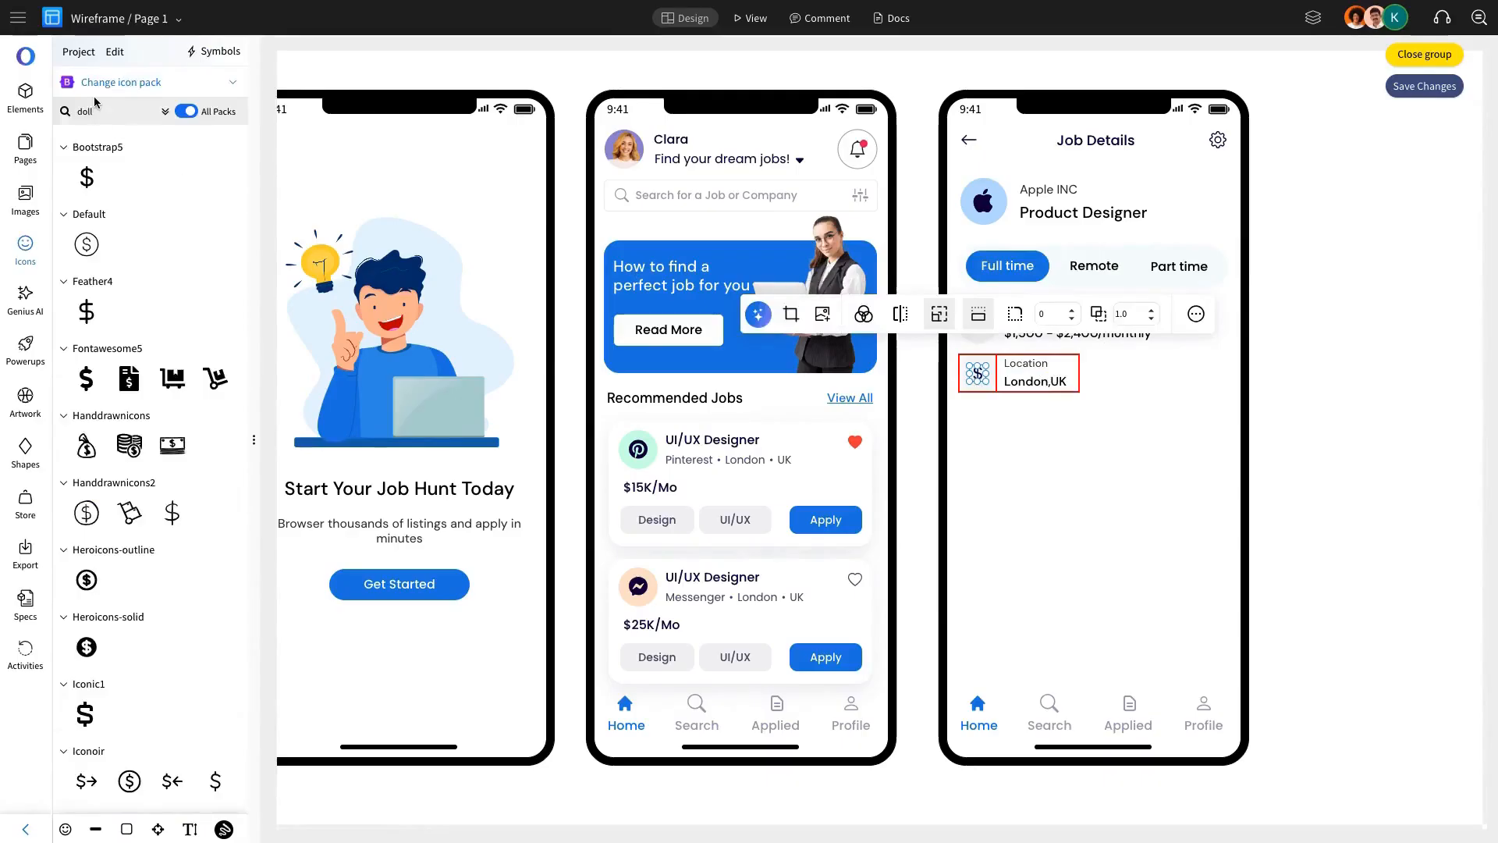
{"action": "scroll", "coordinate": [181, 425], "scroll_direction": "down", "scroll_amount": 5}
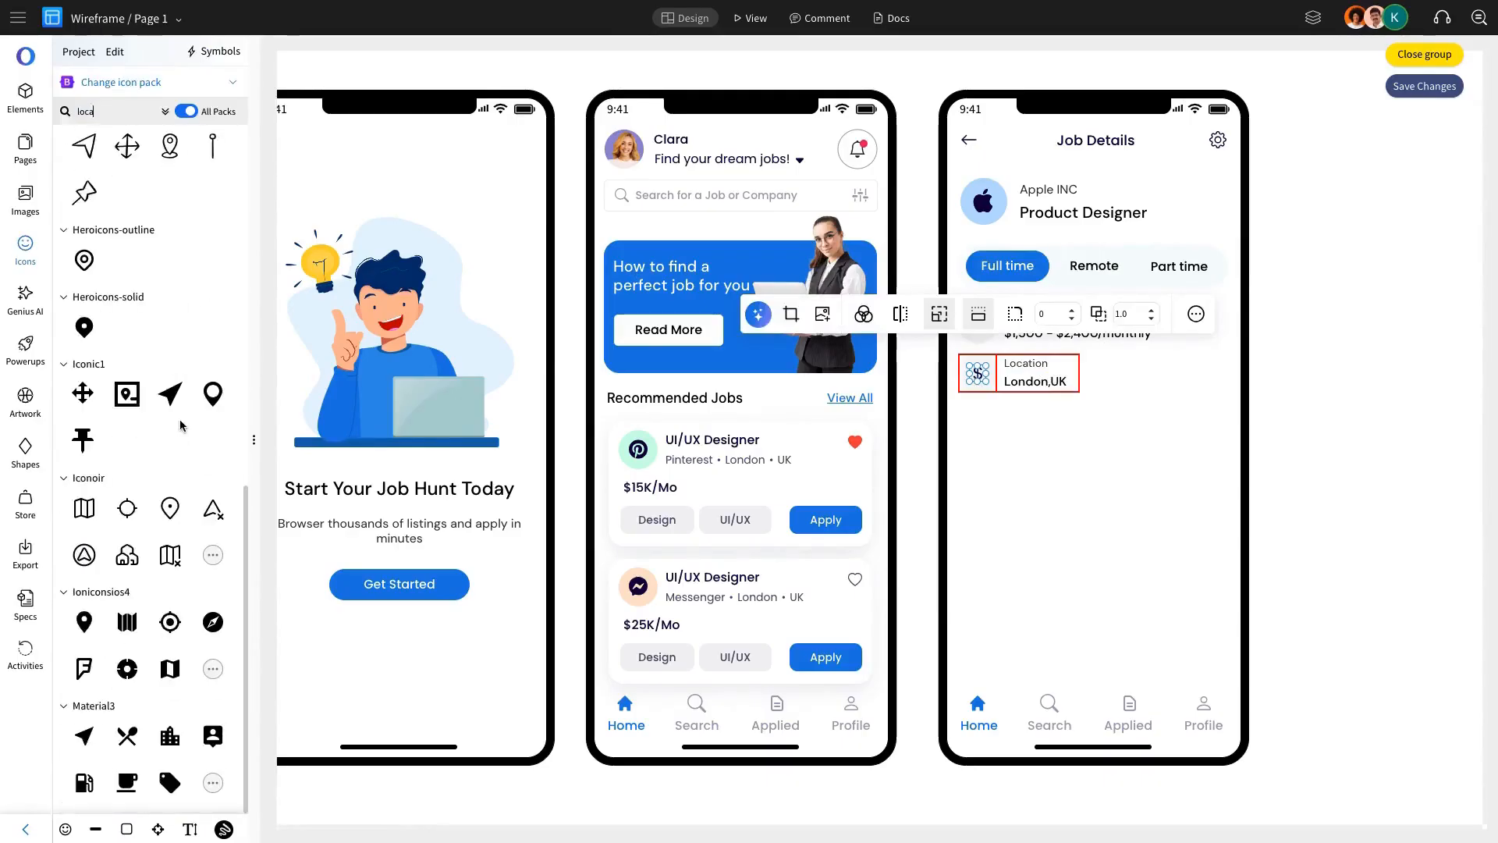
{"action": "left_click", "coordinate": [169, 508]}
{"action": "left_click", "coordinate": [1108, 191]}
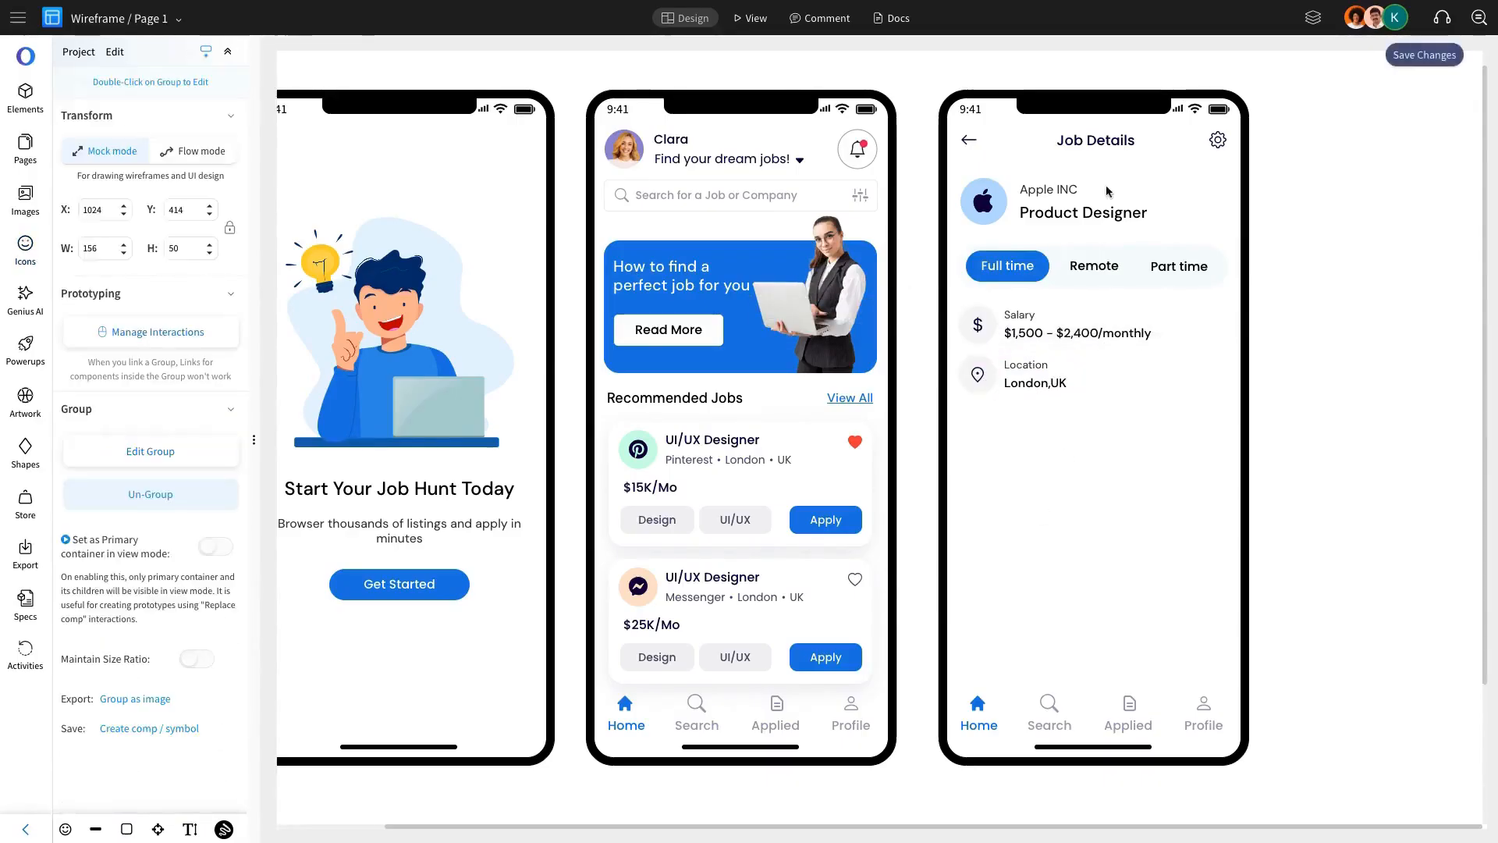
Step: Copy the Recommended Jobs heading below the Location row on the Job Details screen and change it to "Job Description"
{"action": "double_click", "coordinate": [713, 401]}
{"action": "key", "text": "ctrl+c"}
{"action": "key", "text": "ctrl+v"}
{"action": "left_click_drag", "start_coordinate": [714, 405], "coordinate": [1060, 425]}
{"action": "double_click", "coordinate": [1060, 426]}
{"action": "type", "text": "Job Descripti"}
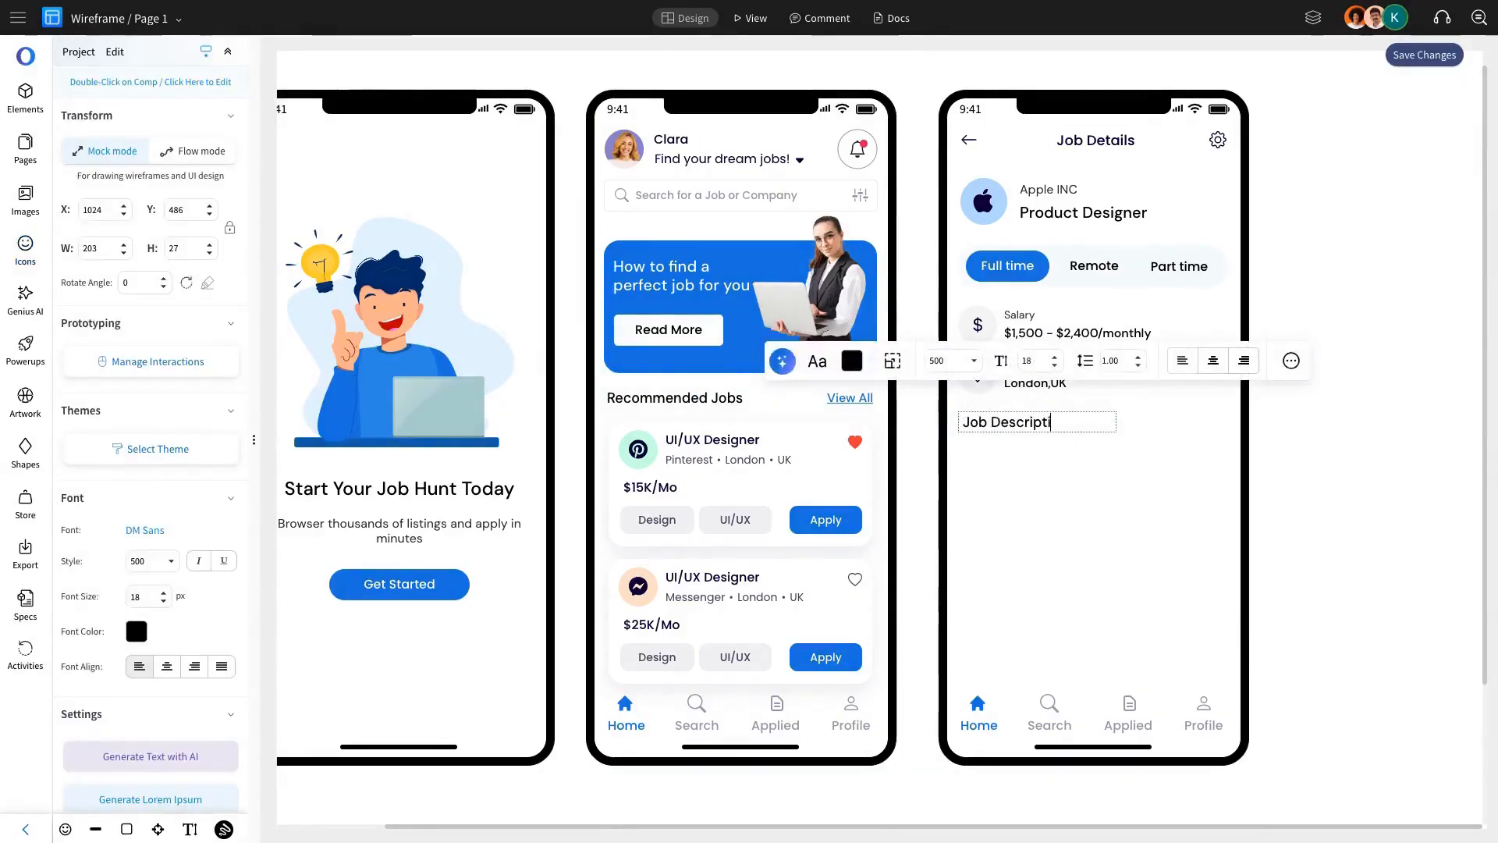
{"action": "type", "text": "on"}
{"action": "key", "text": "Escape"}
Step: Add a lorem ipsum text block about 356 by 71 below the Job Description heading, using the basic Text element
{"action": "left_click", "coordinate": [25, 95]}
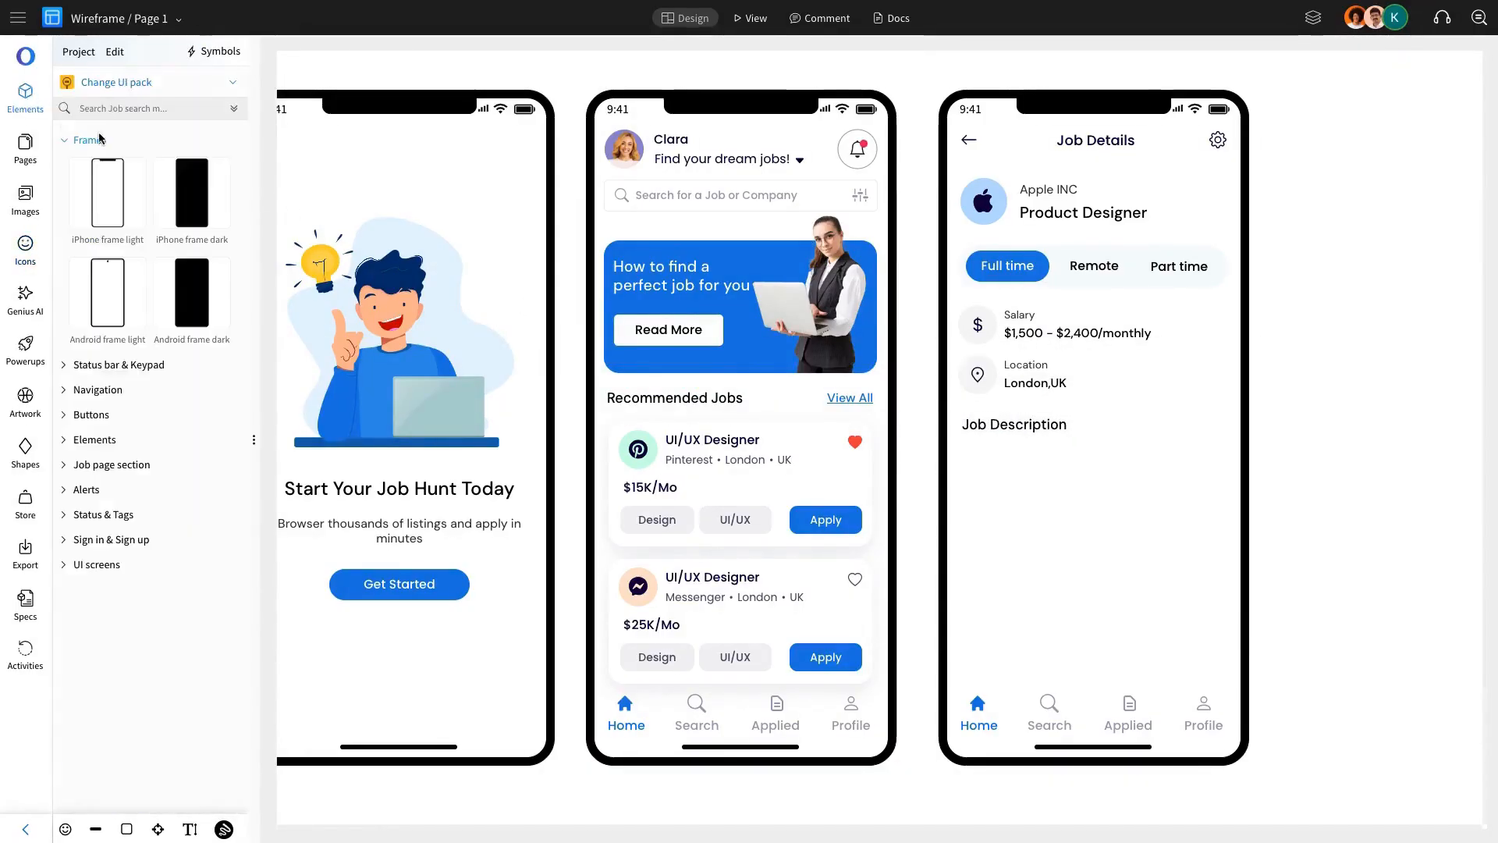
{"action": "left_click", "coordinate": [160, 83]}
{"action": "left_click", "coordinate": [119, 150]}
{"action": "left_click_drag", "start_coordinate": [97, 168], "coordinate": [1080, 520]}
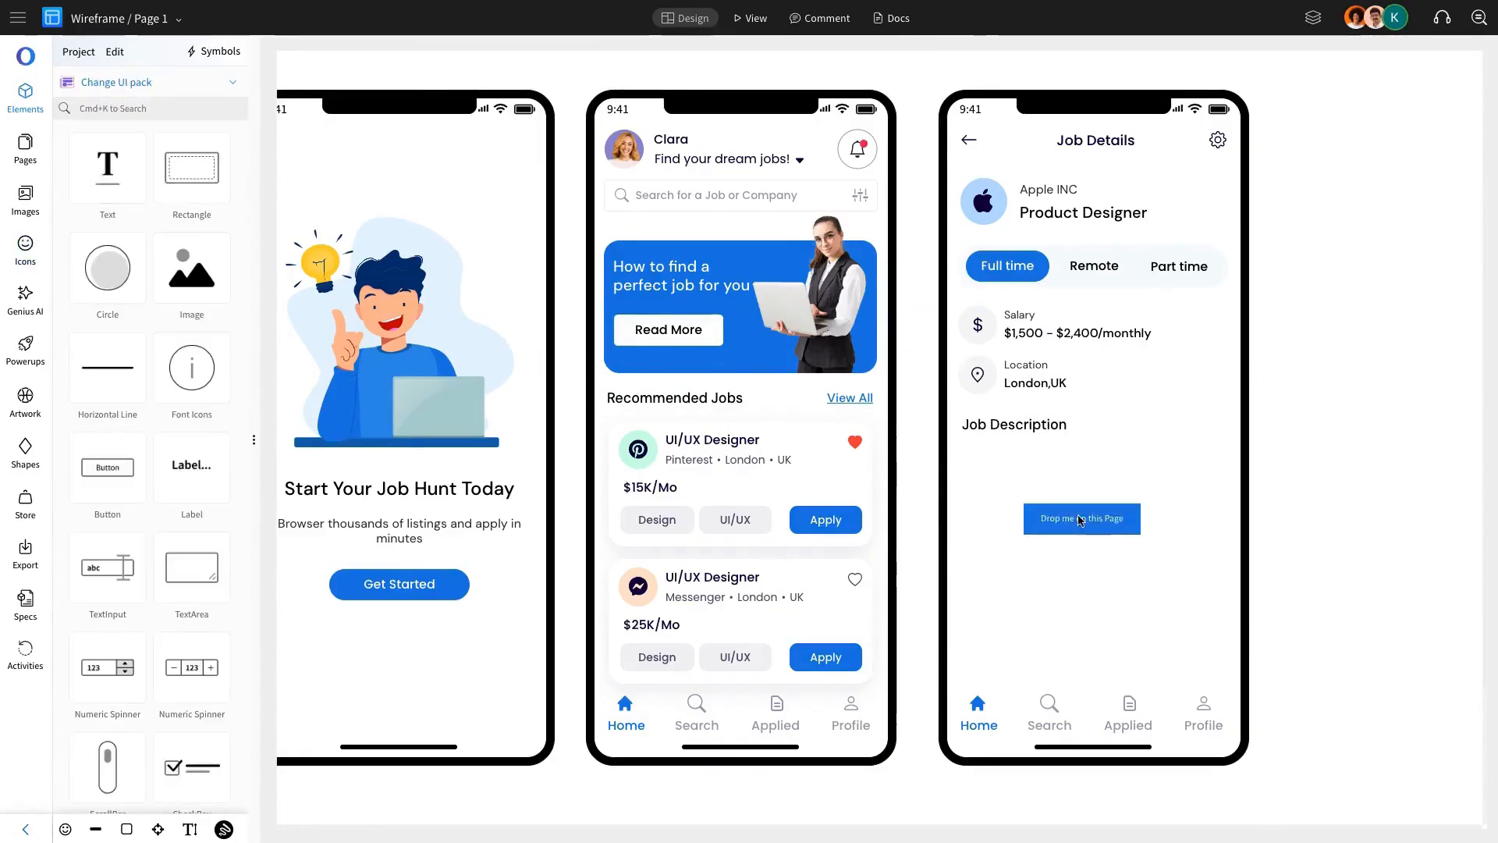
{"action": "left_click_drag", "start_coordinate": [1095, 503], "coordinate": [1097, 671]}
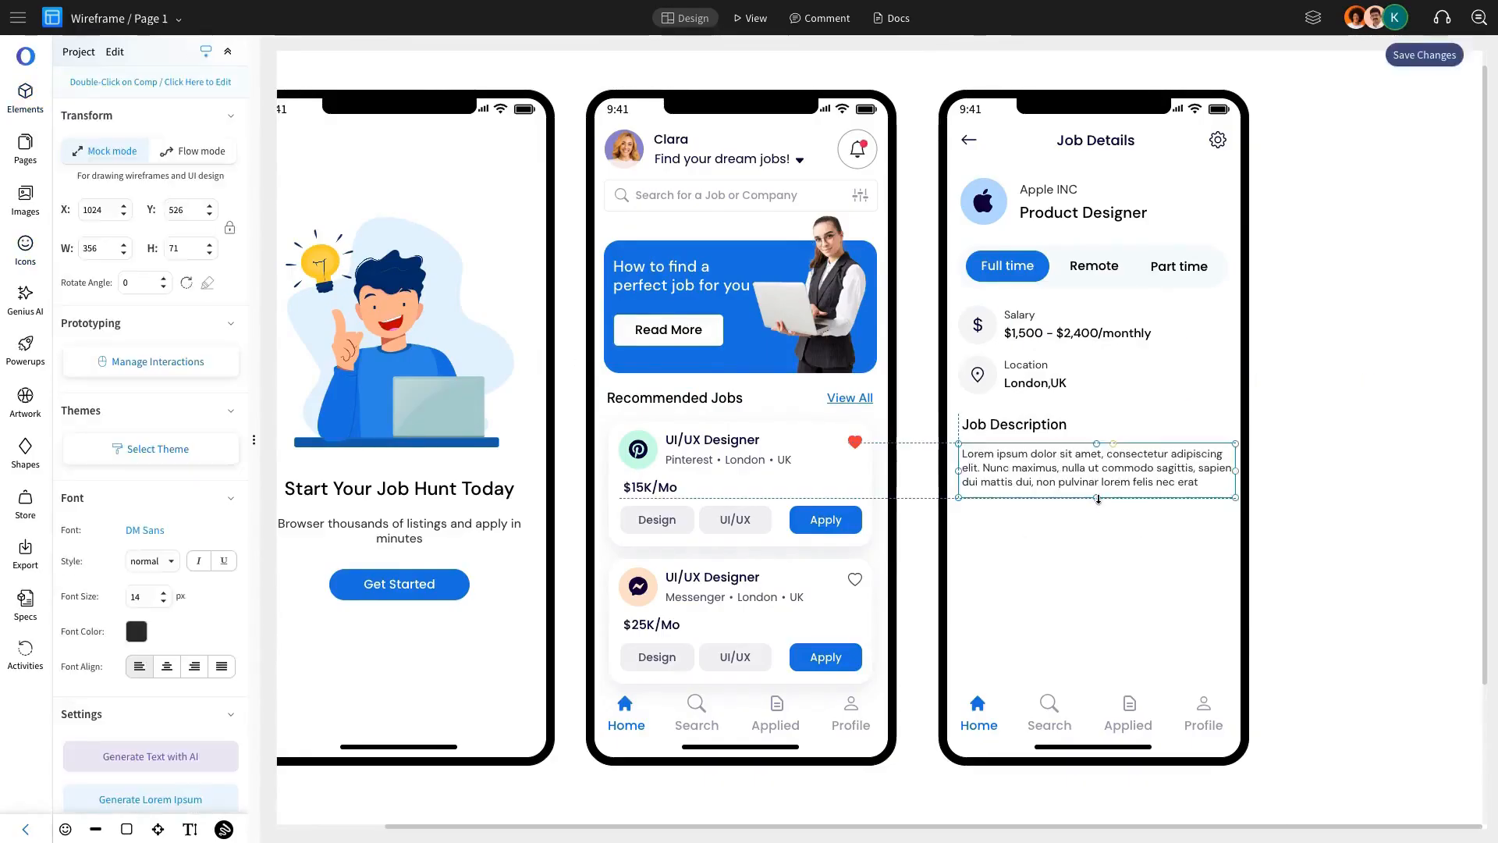
Step: Paste a second placeholder paragraph below the first and left-align it with that paragraph
{"action": "key", "text": "super+v"}
{"action": "left_click", "coordinate": [1063, 472], "text": "shift"}
{"action": "left_click", "coordinate": [71, 513]}
{"action": "left_click", "coordinate": [1066, 530]}
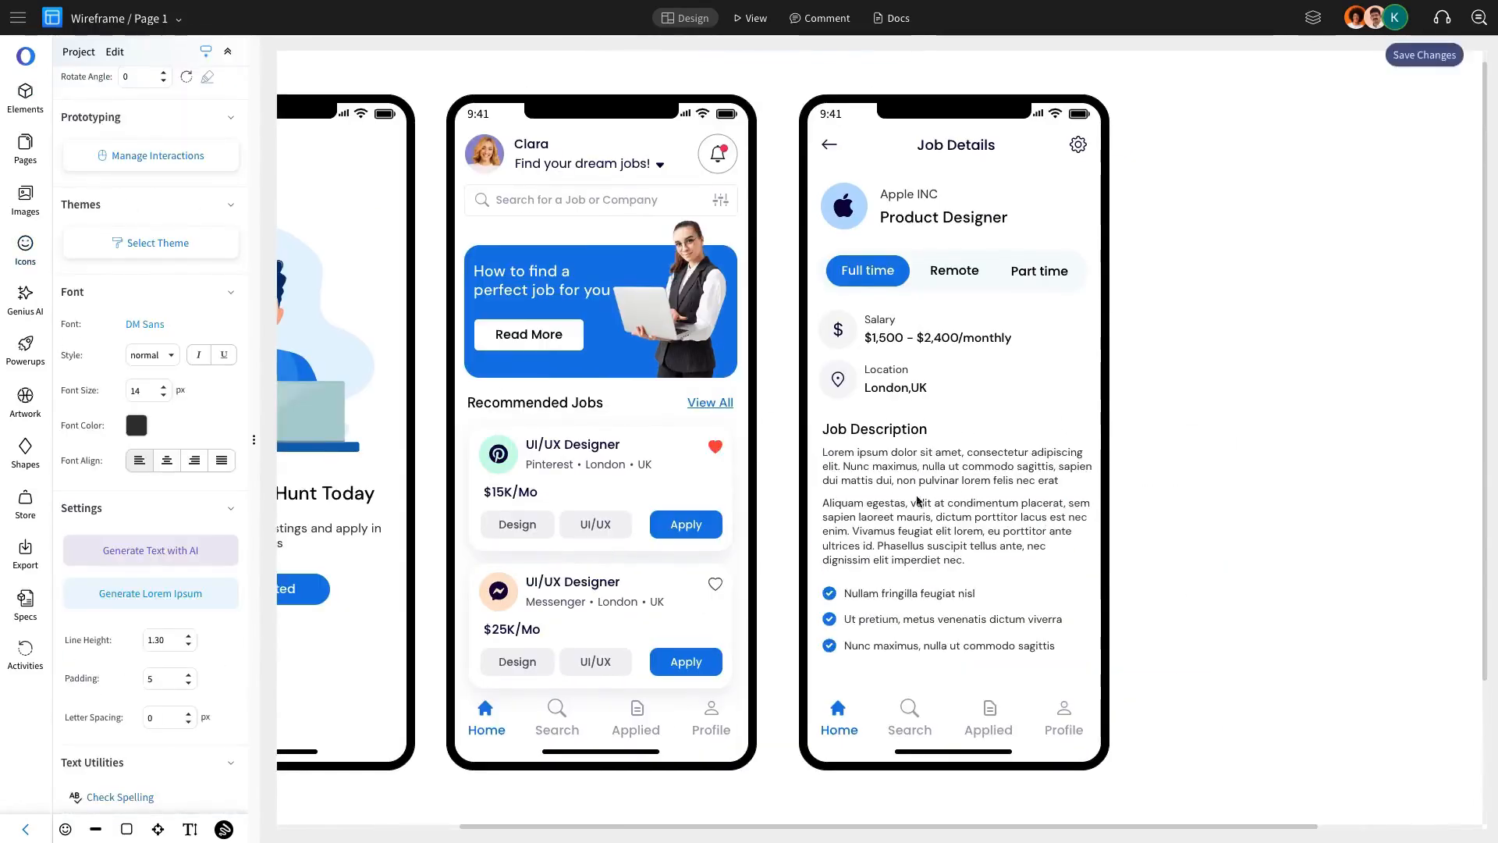
Step: Move the three checklist lines slightly up, closer to the second description paragraph
{"action": "left_click", "coordinate": [924, 602]}
{"action": "left_click", "coordinate": [922, 624], "text": "shift"}
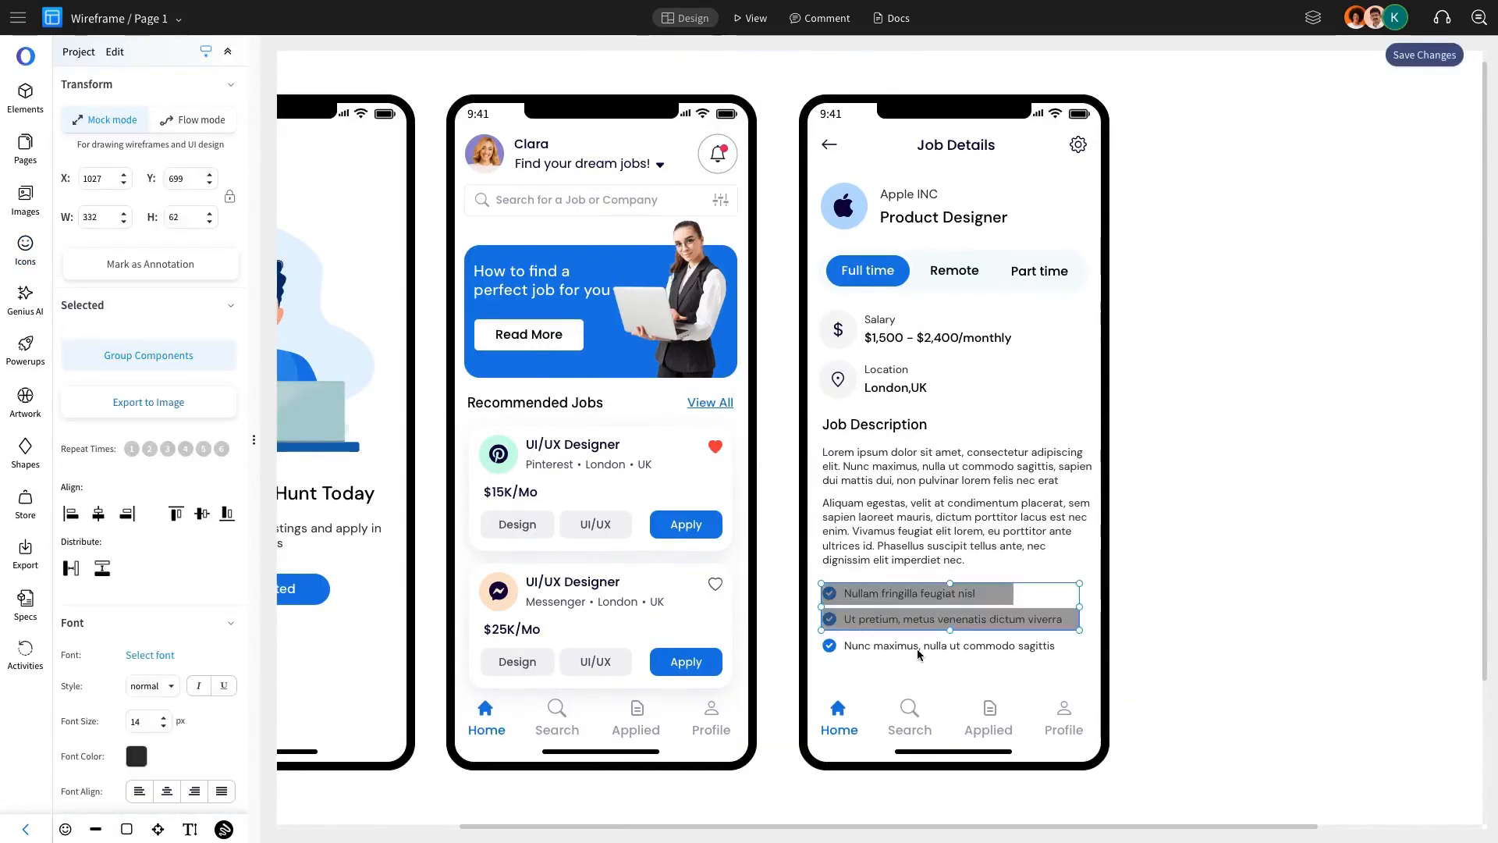
{"action": "left_click", "coordinate": [919, 650], "text": "shift"}
{"action": "left_click_drag", "start_coordinate": [911, 620], "coordinate": [910, 611]}
Step: Place a blue rounded "Apply Job" button between the checklist and the bottom navigation of the Job Details screen
{"action": "left_click", "coordinate": [25, 250]}
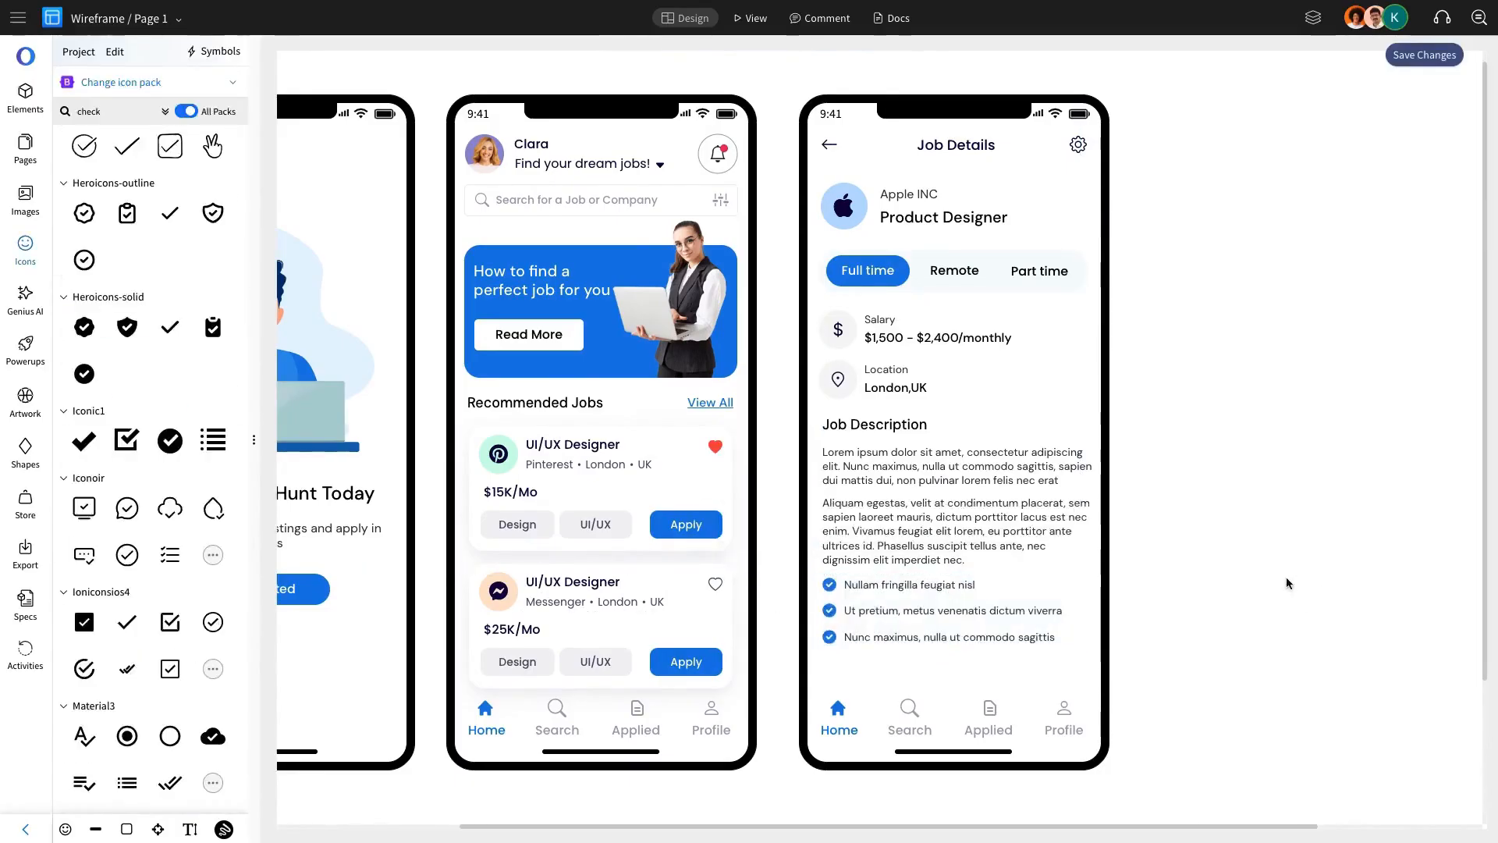
{"action": "left_click", "coordinate": [25, 98]}
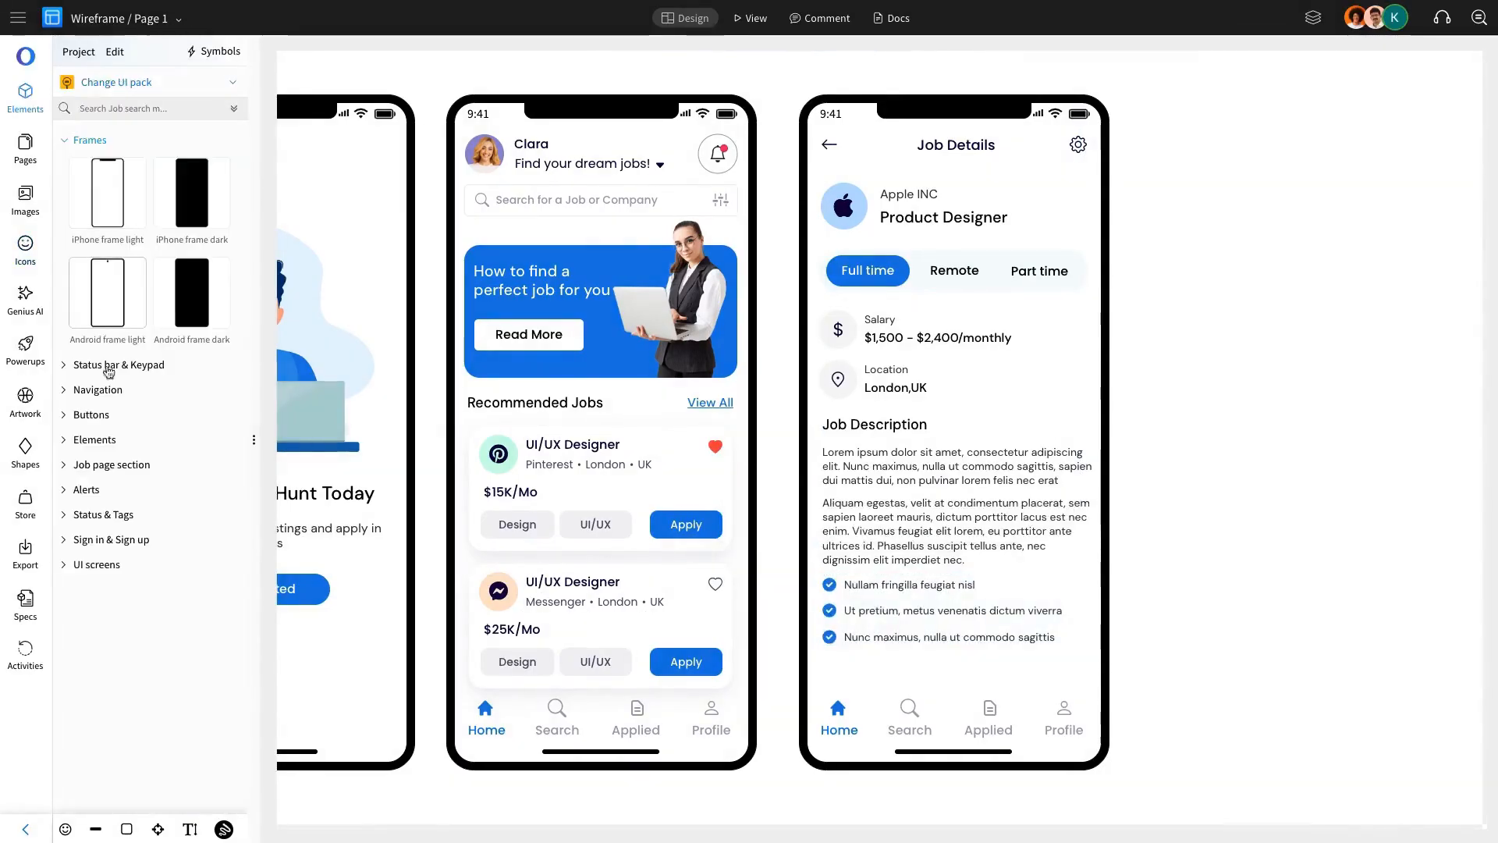
{"action": "left_click_drag", "start_coordinate": [1035, 680], "coordinate": [1036, 679]}
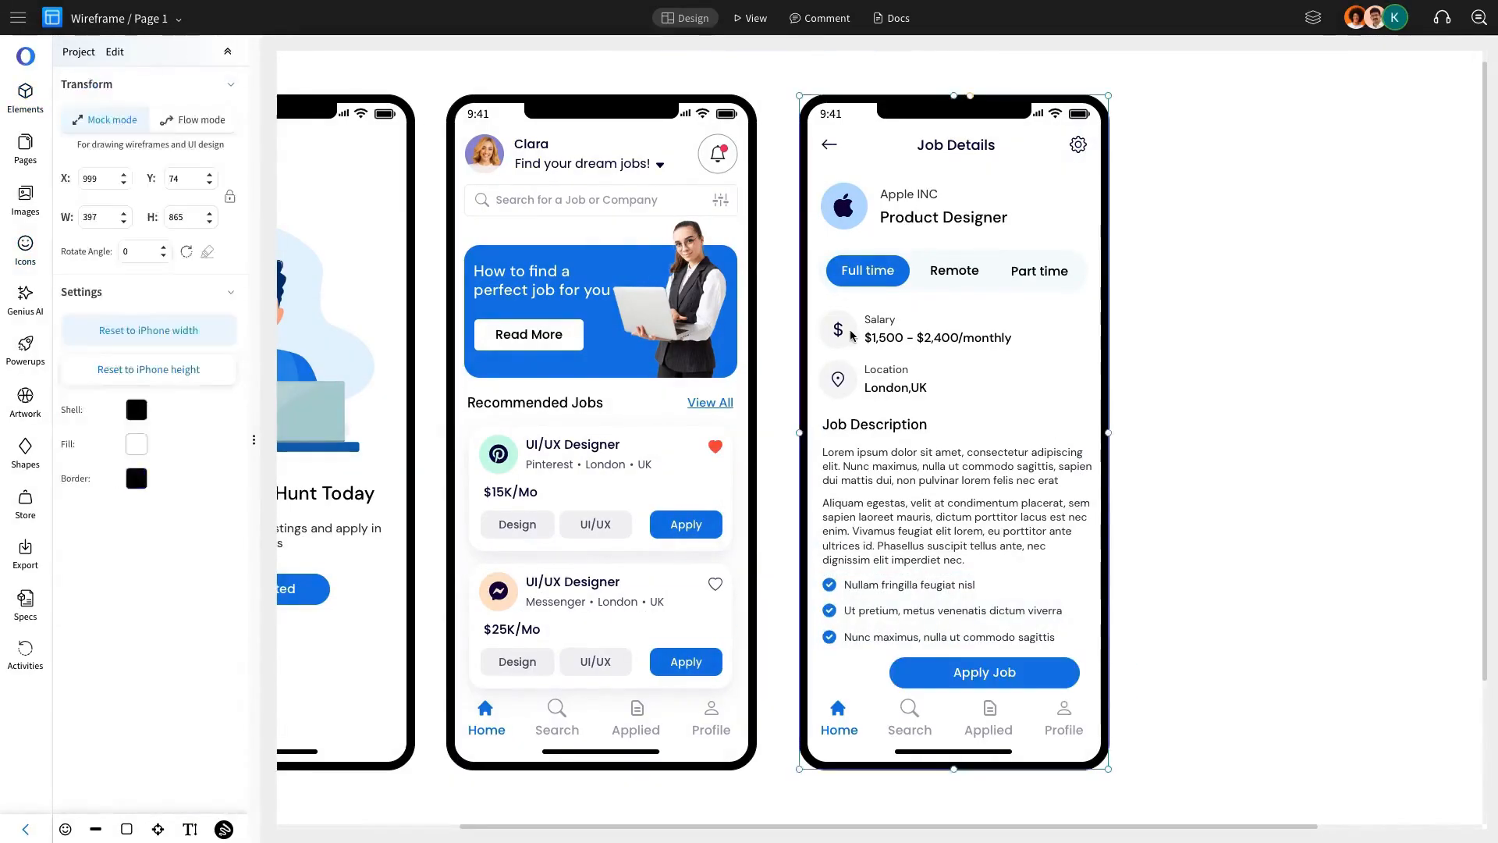
Step: Copy the salary row's dollar badge to the space before the Apply Job button and align their vertical middles
{"action": "left_click", "coordinate": [850, 335]}
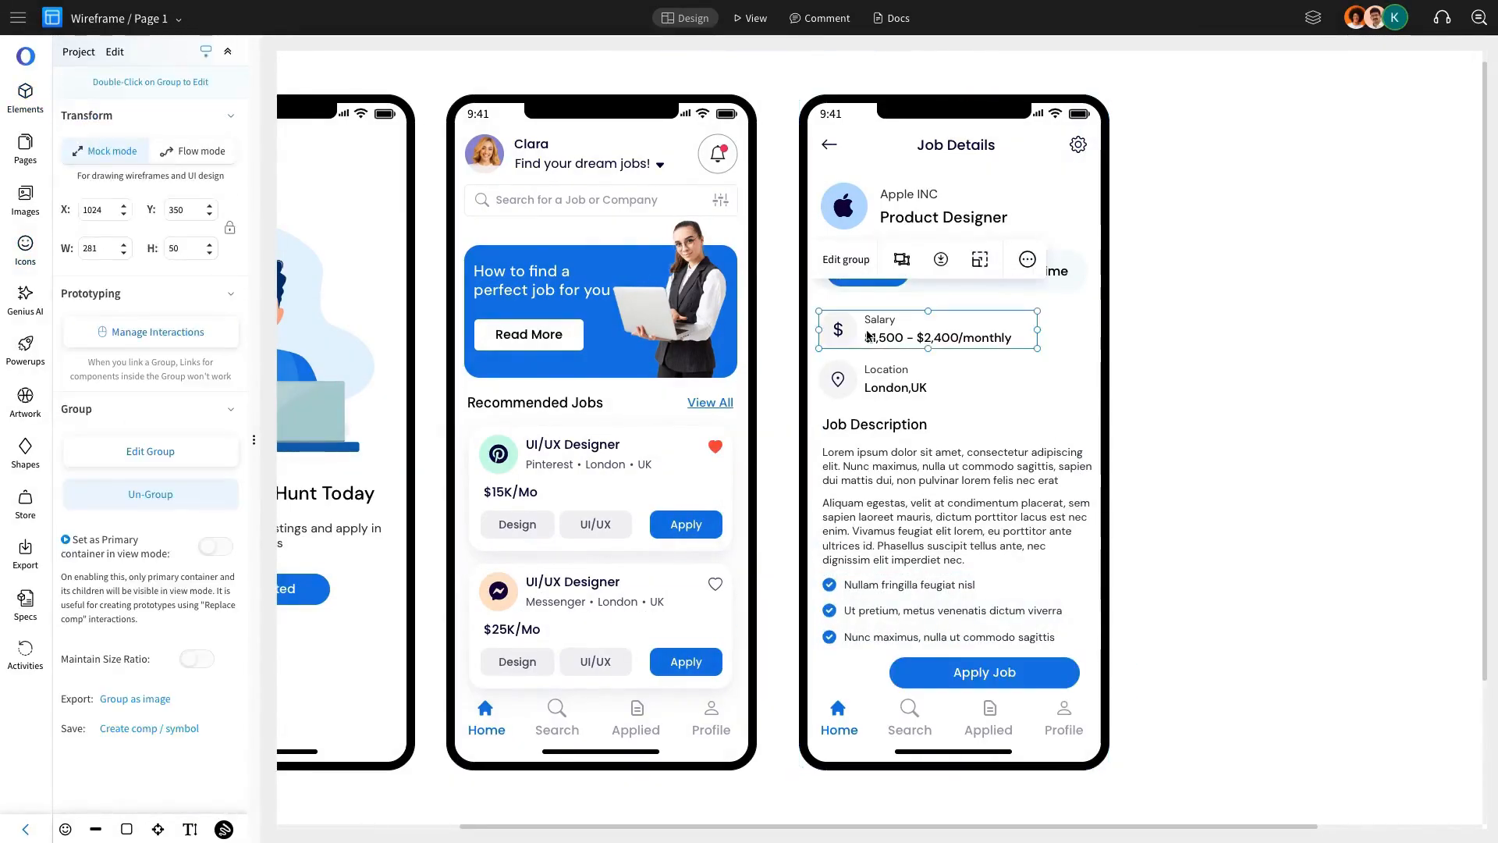
{"action": "double_click", "coordinate": [866, 341]}
{"action": "left_click", "coordinate": [849, 342]}
{"action": "key", "text": "ctrl+c"}
{"action": "key", "text": "Escape"}
{"action": "key", "text": "ctrl+v"}
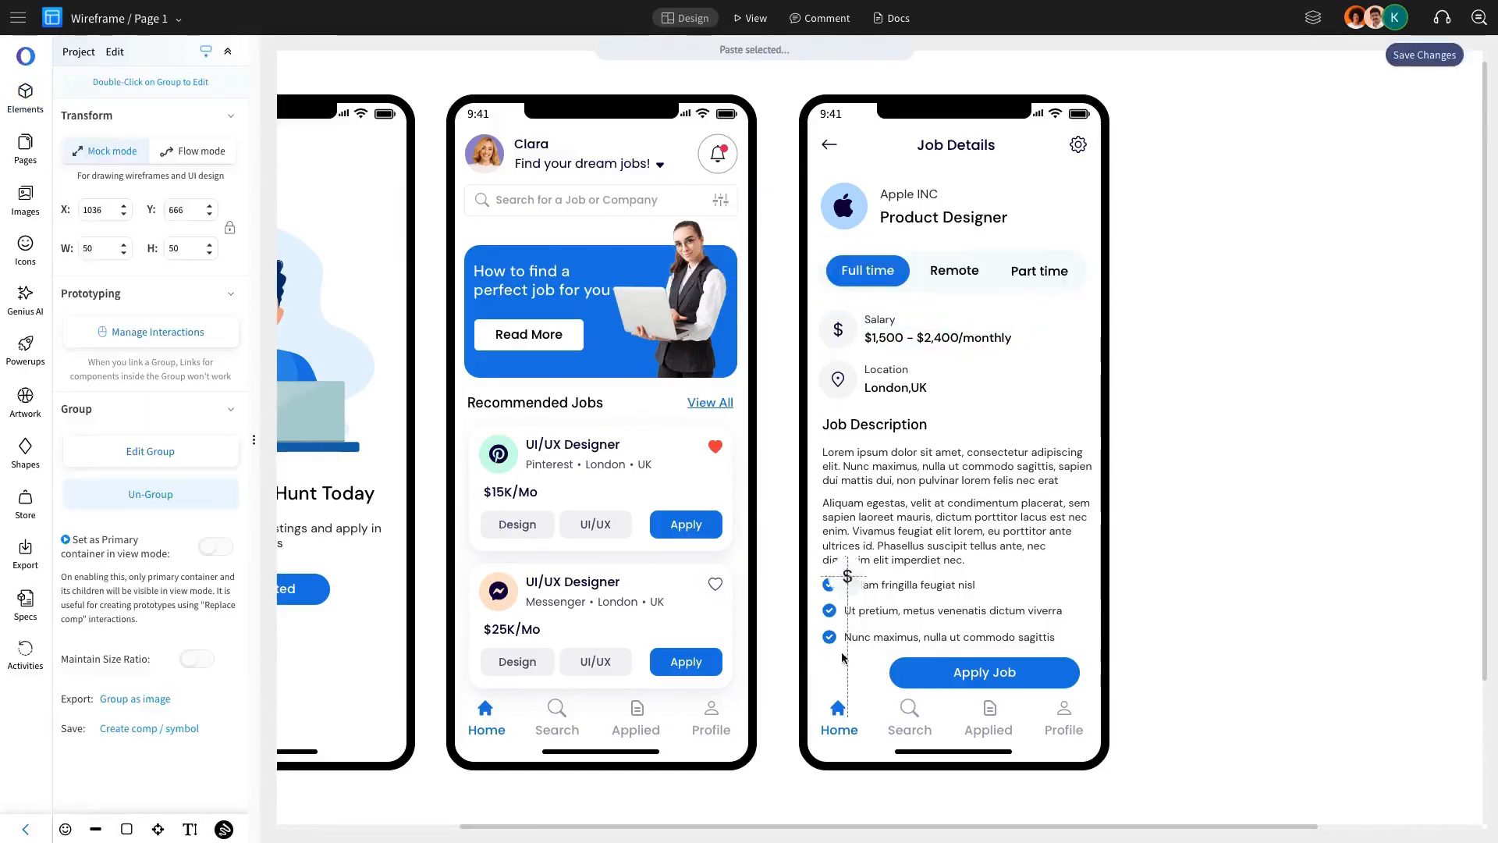
{"action": "left_click_drag", "start_coordinate": [847, 581], "coordinate": [837, 670]}
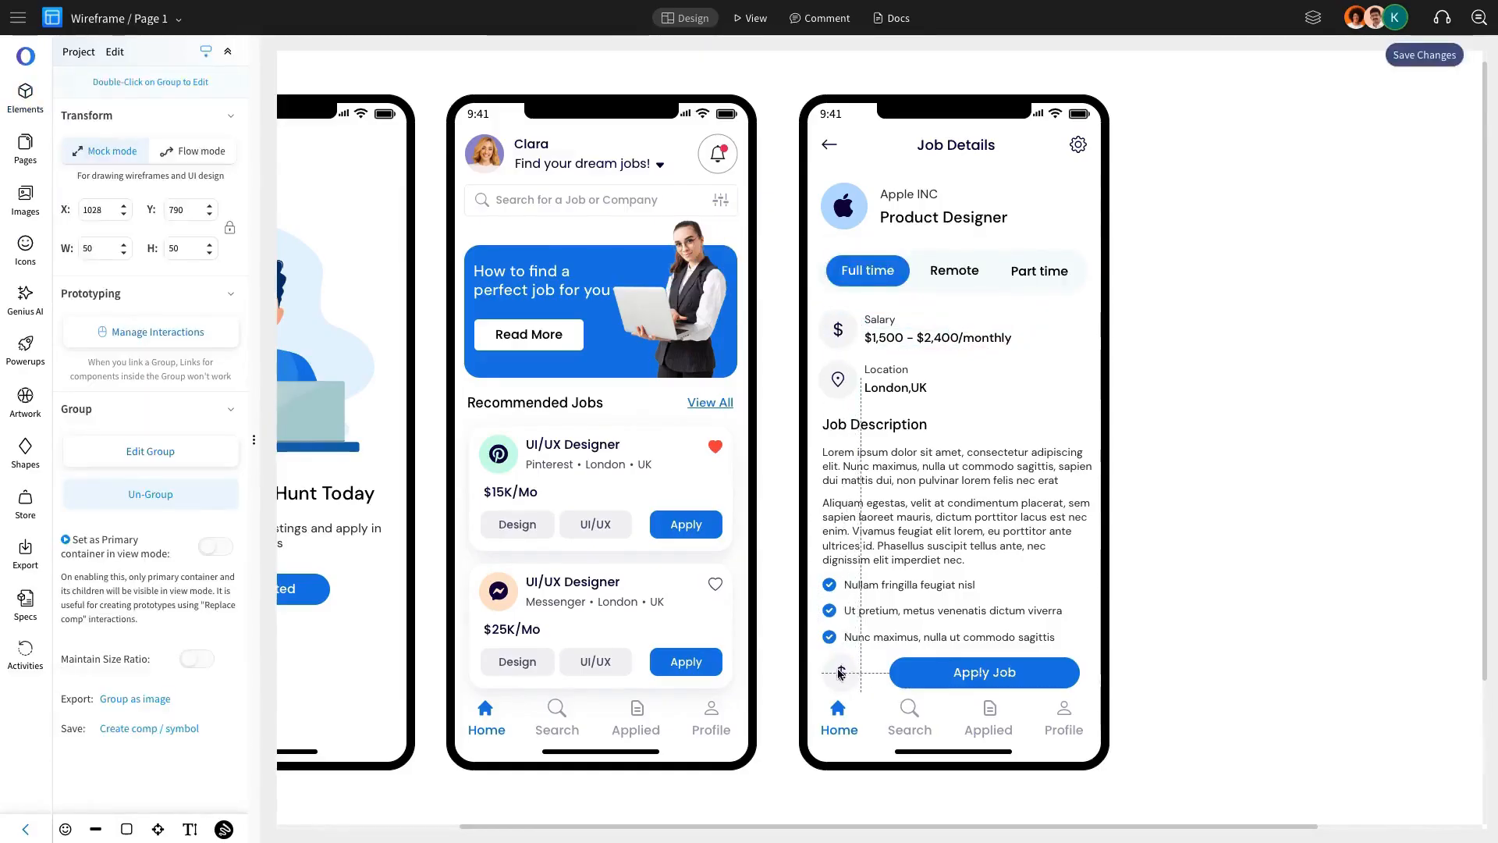
{"action": "left_click", "coordinate": [919, 673], "text": "shift"}
{"action": "left_click", "coordinate": [1010, 604]}
{"action": "key", "text": "Escape"}
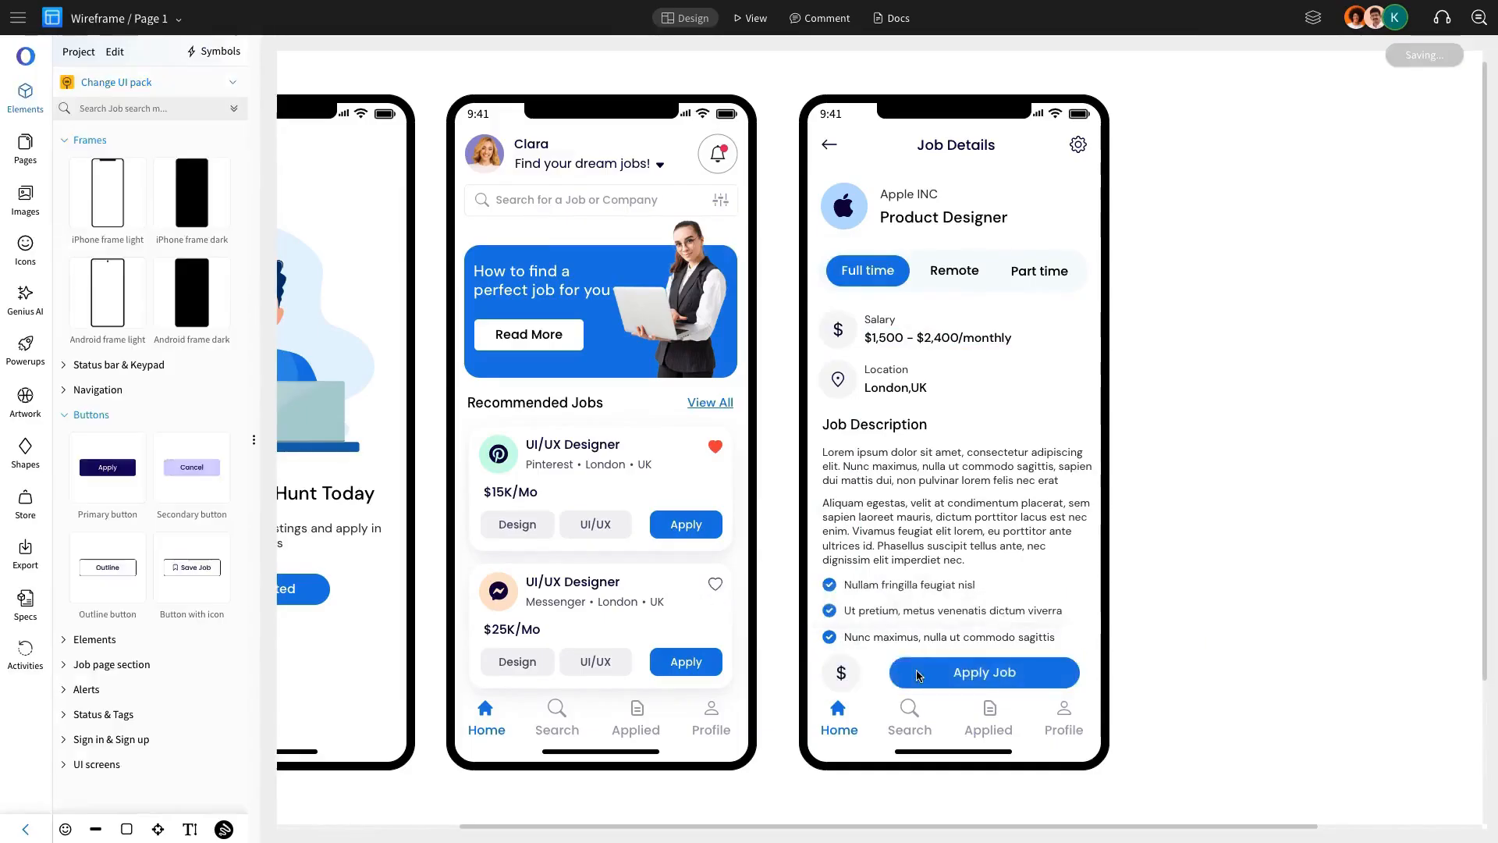
Step: Set the Apply Job button's height to 50 and move it closer to the copied badge
{"action": "left_click", "coordinate": [919, 675]}
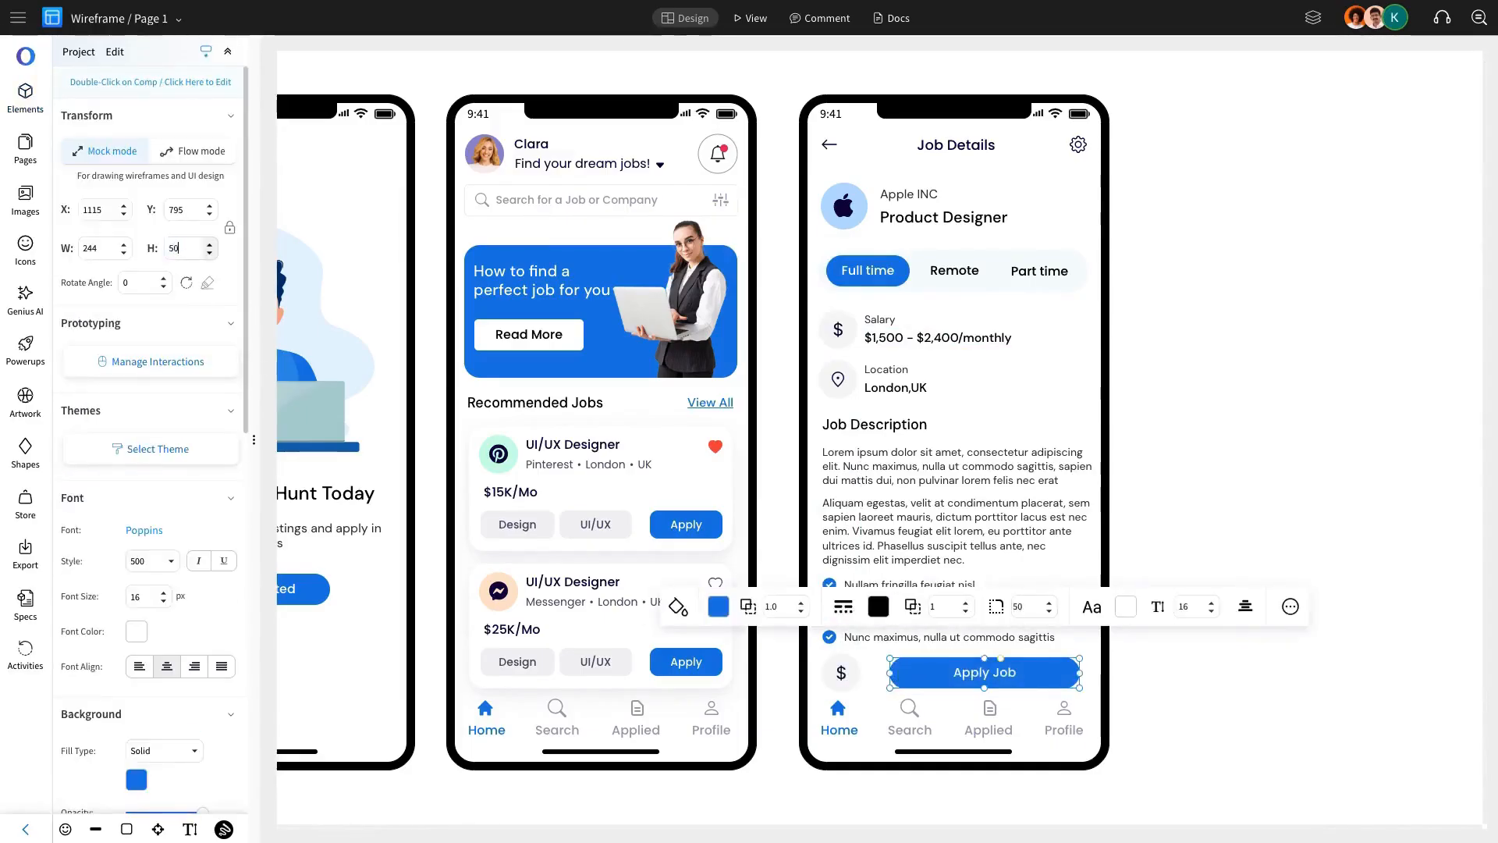
{"action": "left_click", "coordinate": [863, 672]}
{"action": "left_click_drag", "start_coordinate": [942, 671], "coordinate": [926, 667]}
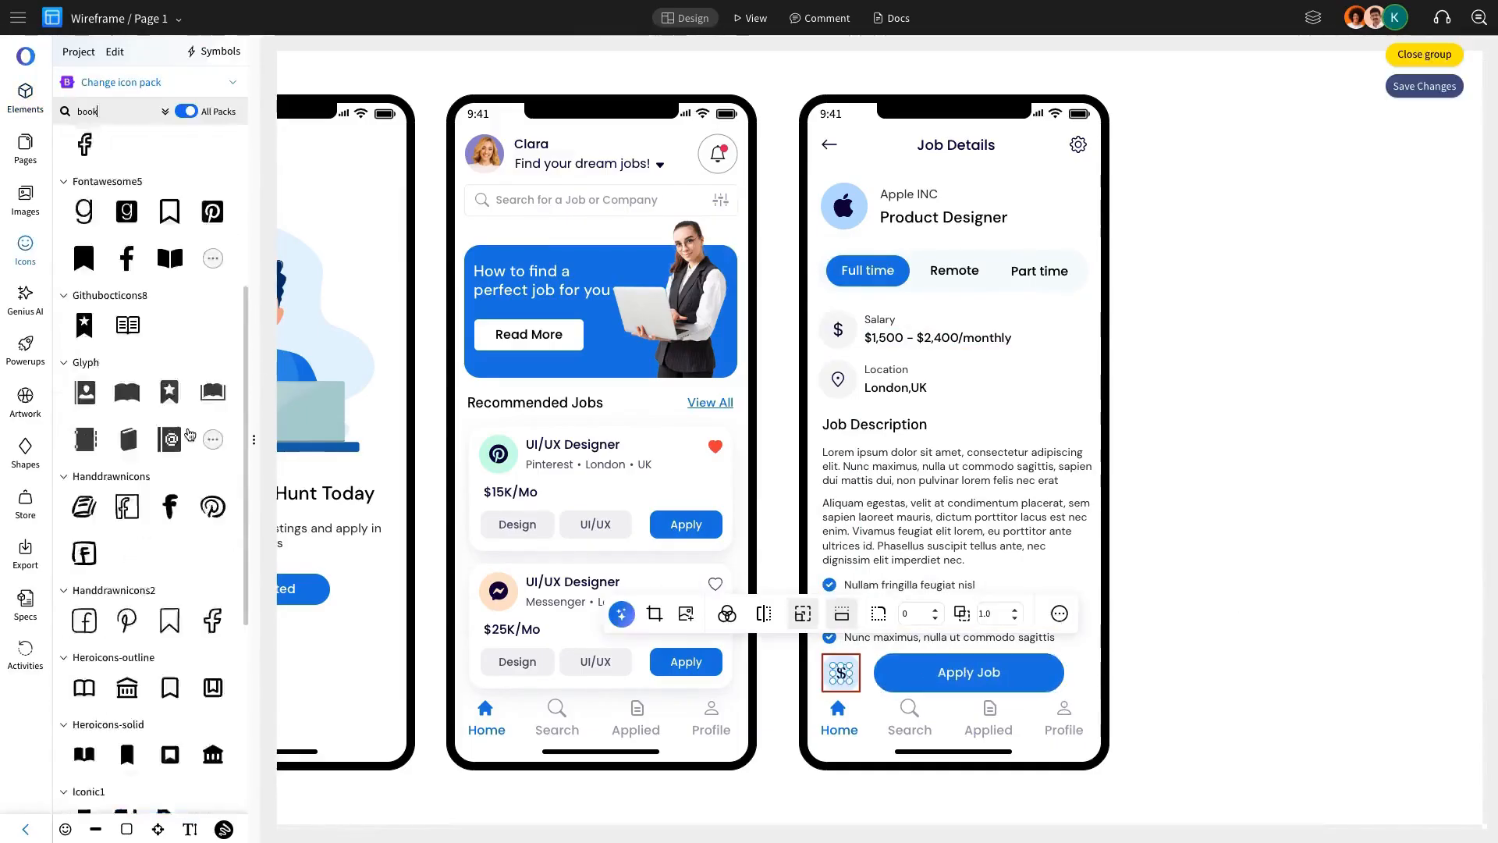
Step: Replace the copied badge's dollar with a bookmark outline icon found by searching "book", and tint its circle light blue
{"action": "scroll", "coordinate": [188, 433], "scroll_direction": "up", "scroll_amount": 4}
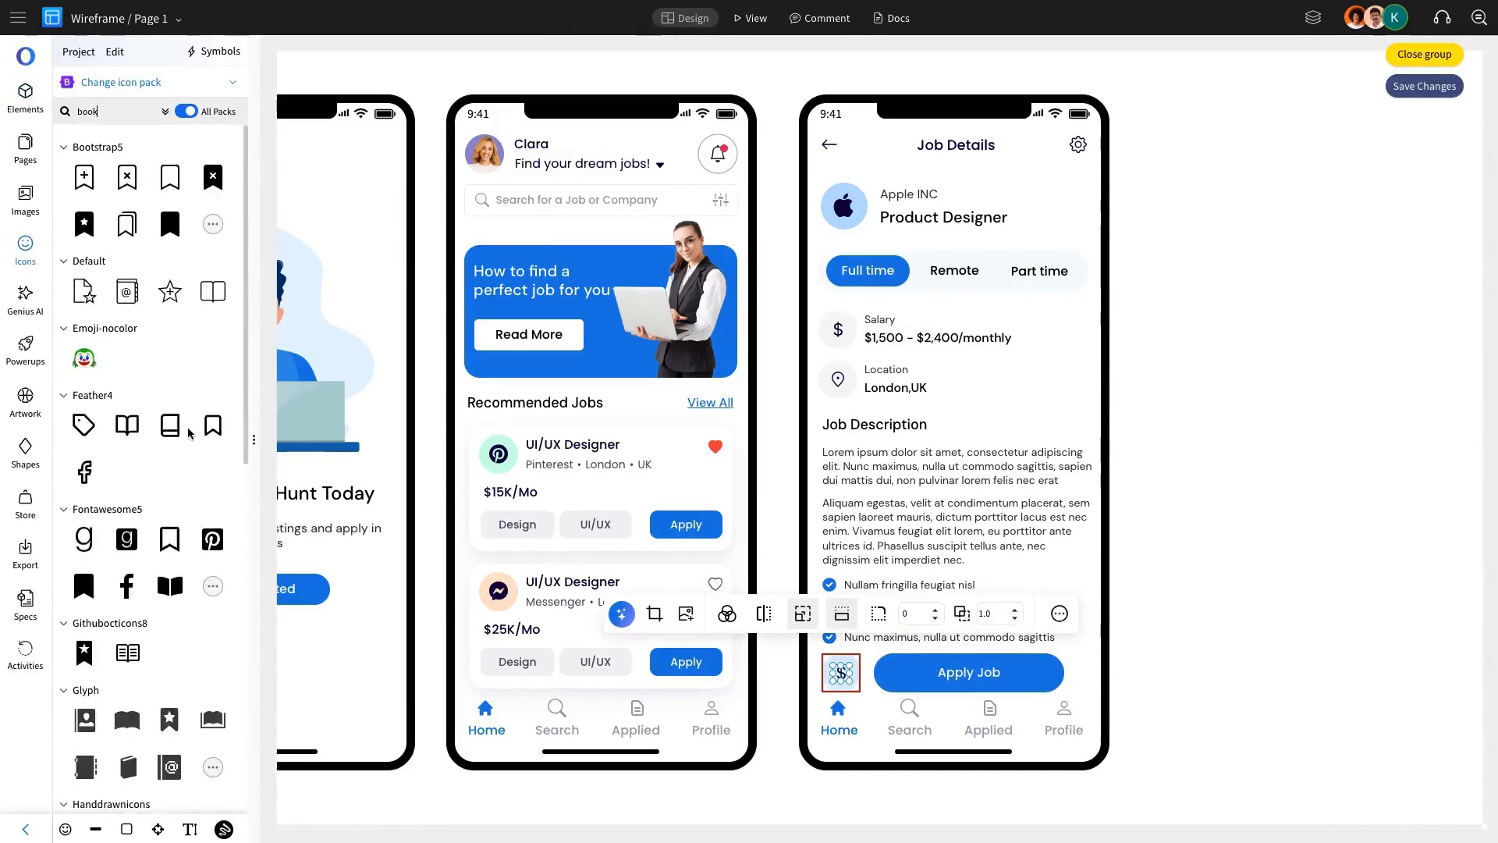
{"action": "left_click", "coordinate": [905, 714]}
{"action": "left_click", "coordinate": [847, 679]}
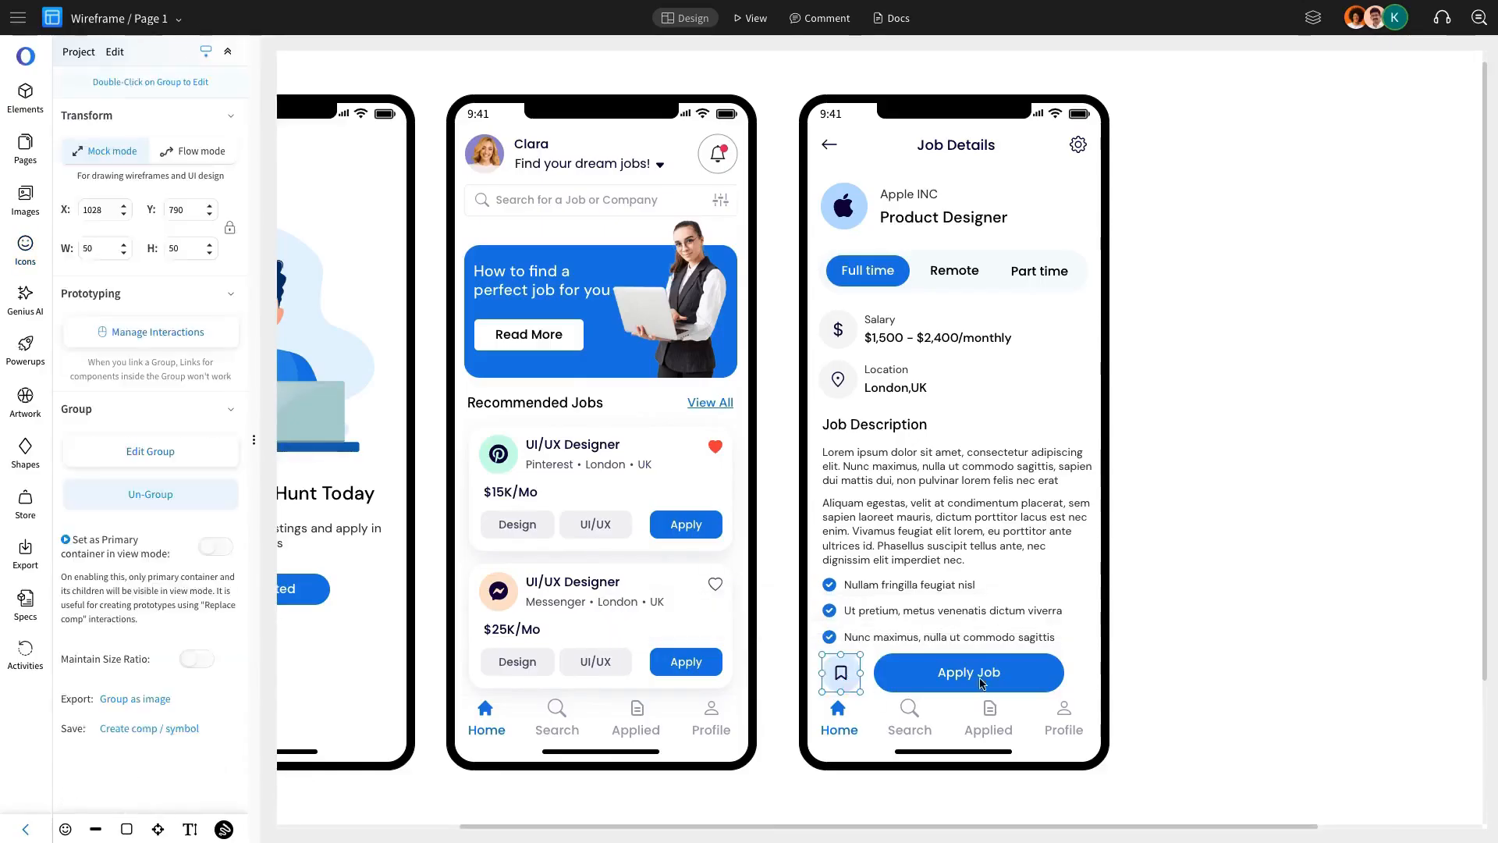
Step: Middle-align and group the bookmark badge and Apply Job button, centring them horizontally within the phone frame
{"action": "left_click", "coordinate": [920, 674], "text": "shift"}
{"action": "left_click", "coordinate": [1004, 603]}
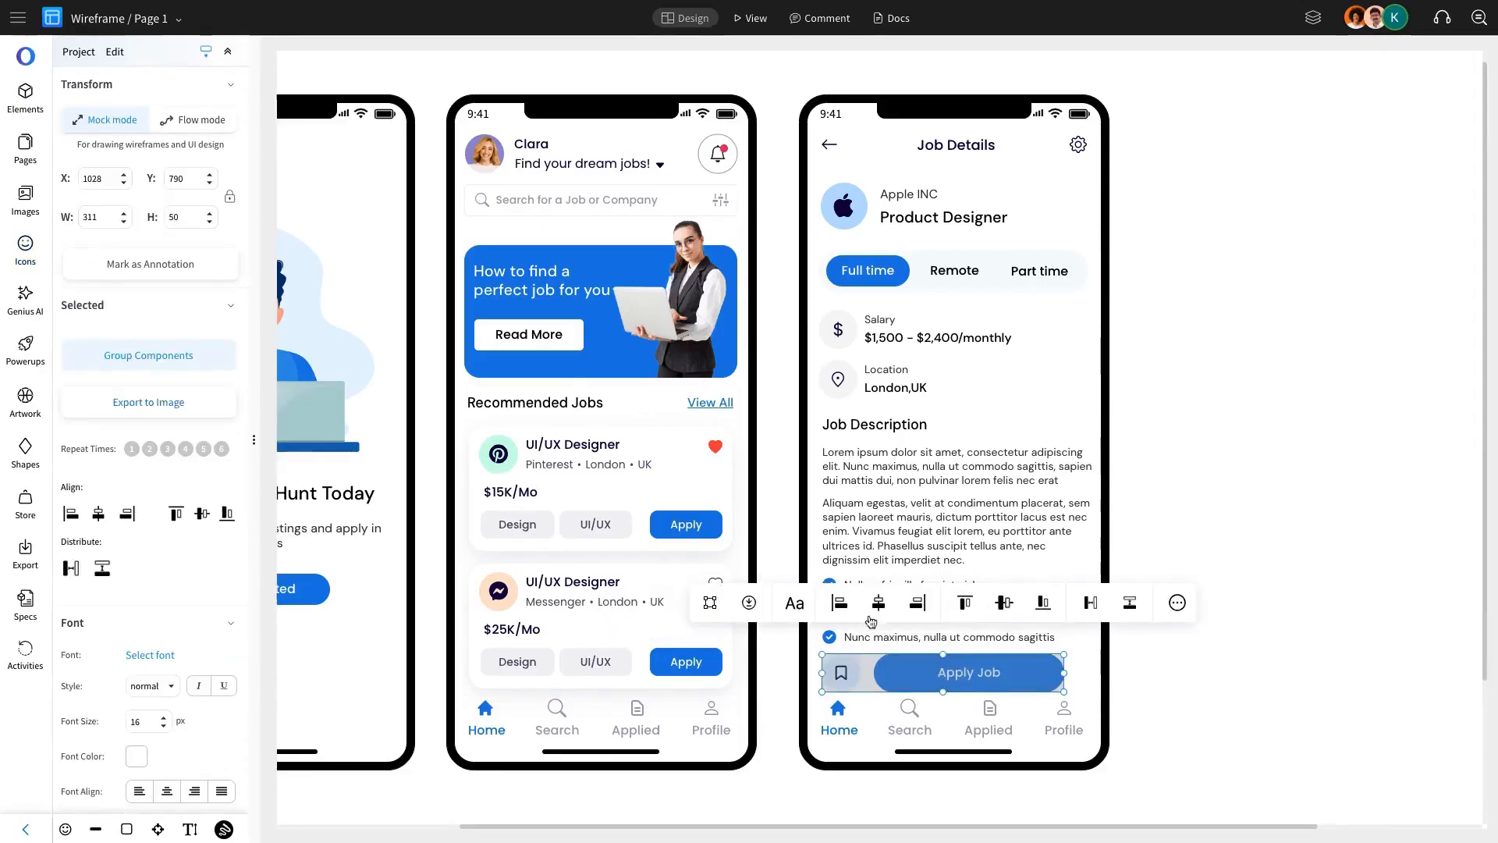
{"action": "left_click", "coordinate": [199, 368]}
{"action": "left_click", "coordinate": [1078, 668]}
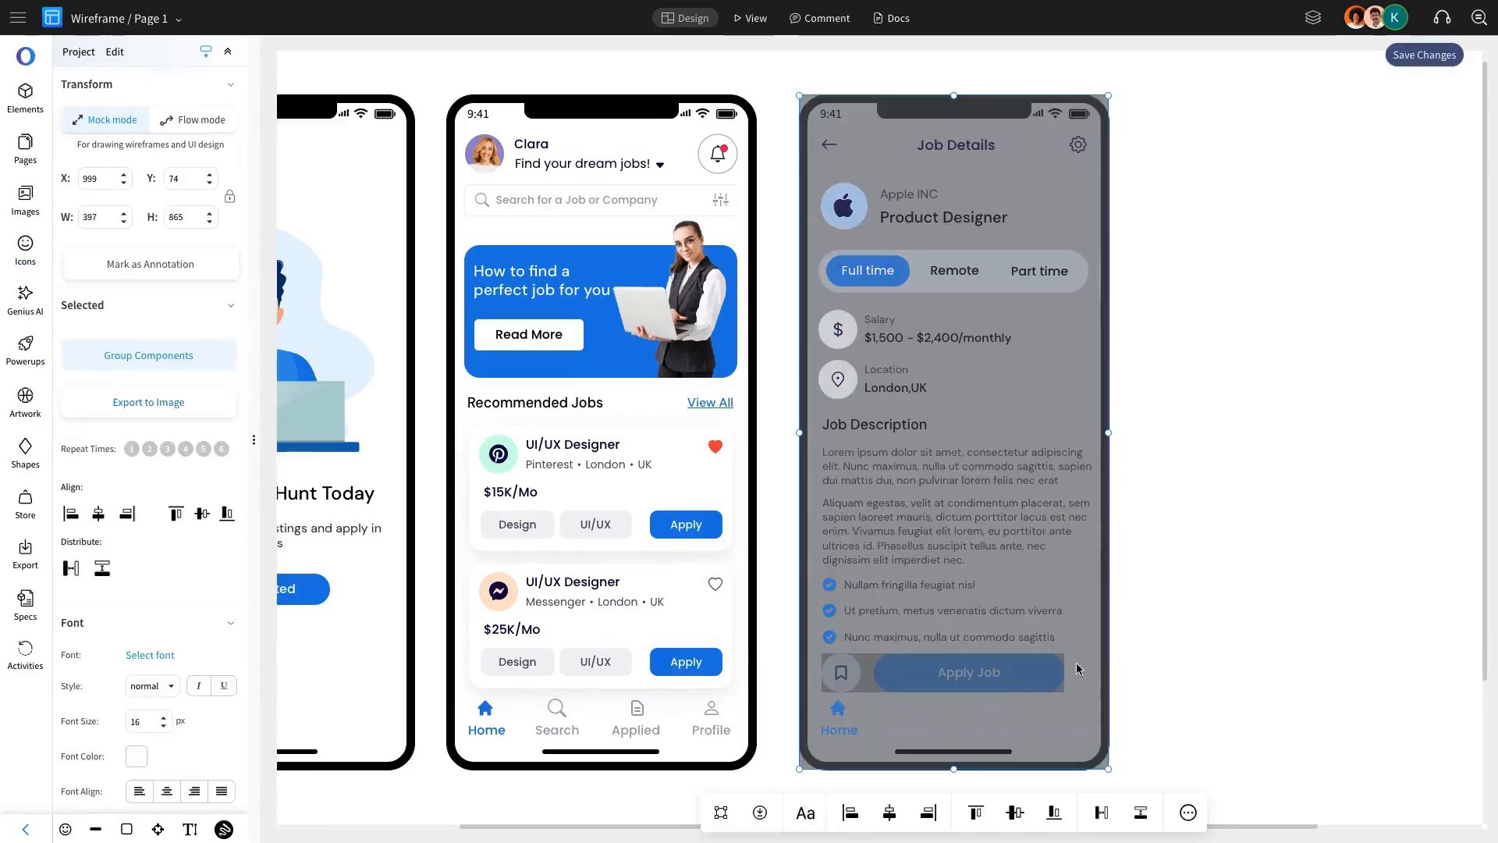
{"action": "left_click", "coordinate": [890, 814]}
{"action": "left_click", "coordinate": [988, 674]}
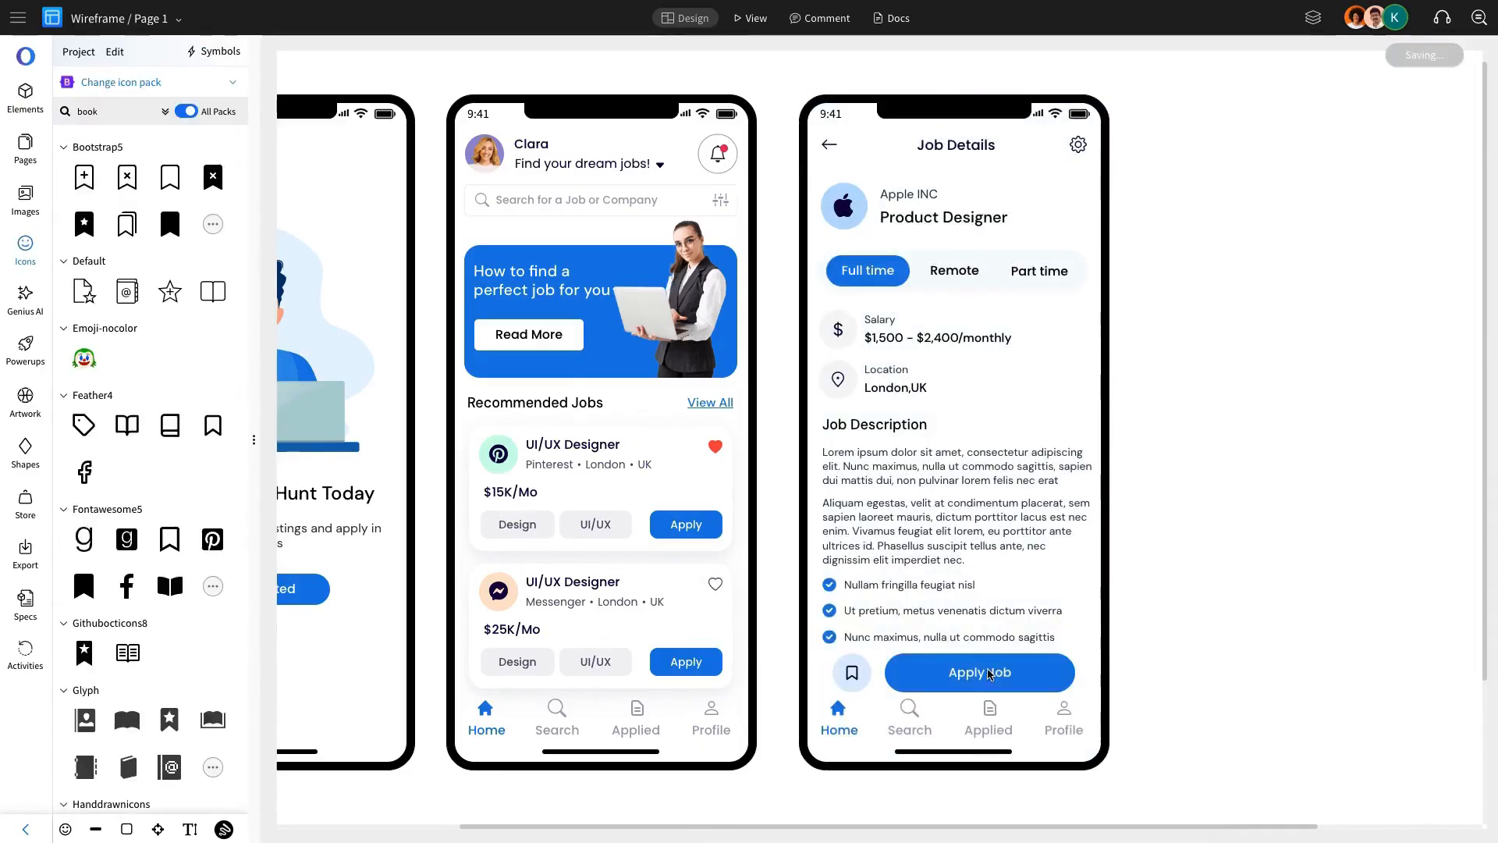
Step: Nudge the last checklist line up and distribute the three checklist lines evenly in height
{"action": "left_click", "coordinate": [955, 643]}
{"action": "left_click_drag", "start_coordinate": [944, 637], "coordinate": [945, 636]}
{"action": "left_click", "coordinate": [947, 611], "text": "shift"}
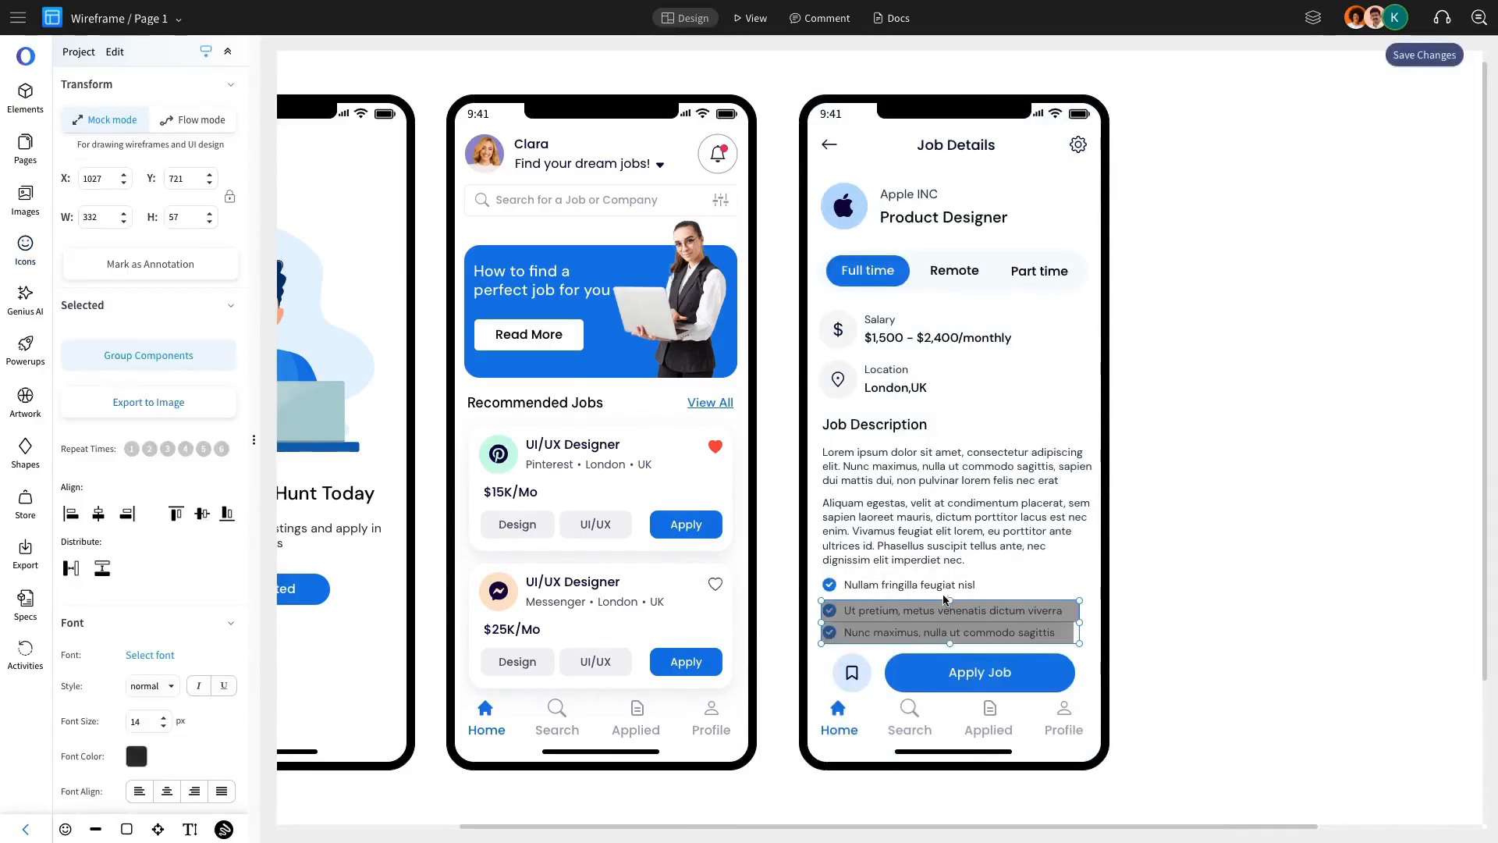
{"action": "left_click", "coordinate": [947, 588], "text": "shift"}
{"action": "left_click", "coordinate": [1131, 521]}
Step: Move the job type tabs and the content below them slightly up on the Job Details screen
{"action": "left_click", "coordinate": [924, 558]}
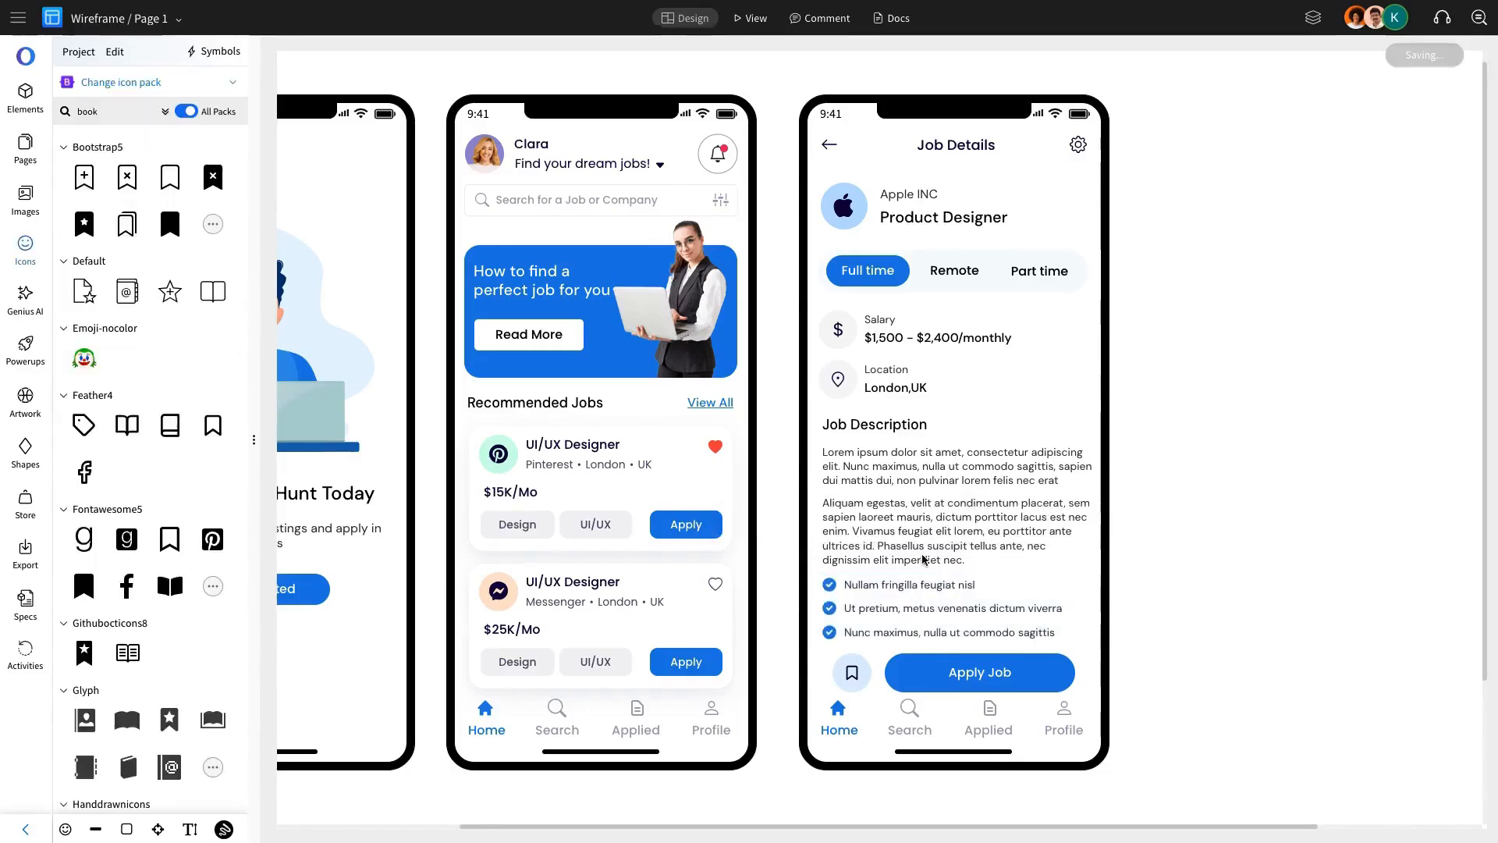
{"action": "left_click", "coordinate": [892, 290]}
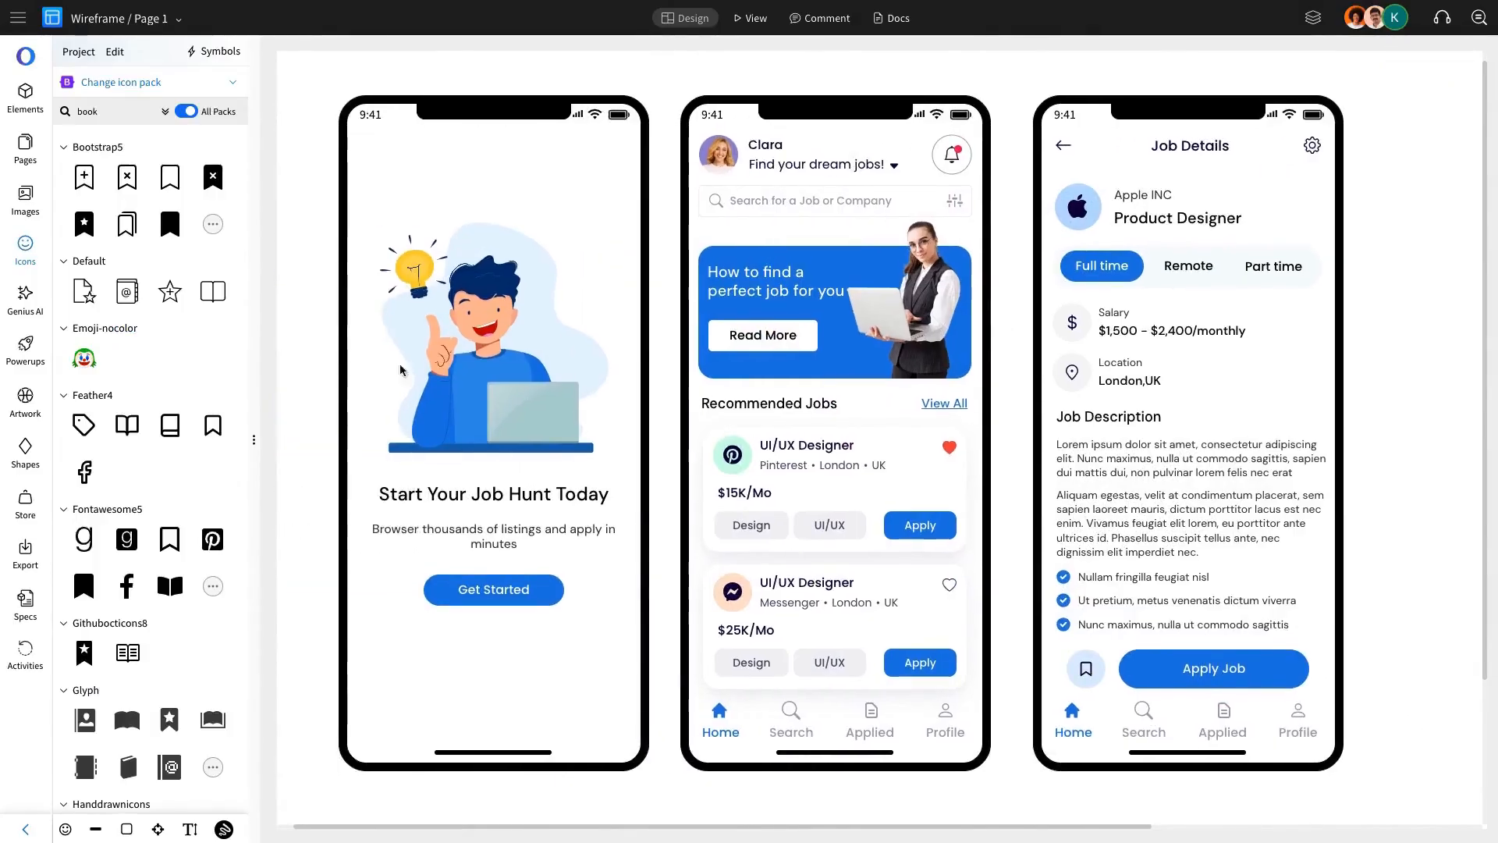
{"action": "left_click", "coordinate": [25, 95]}
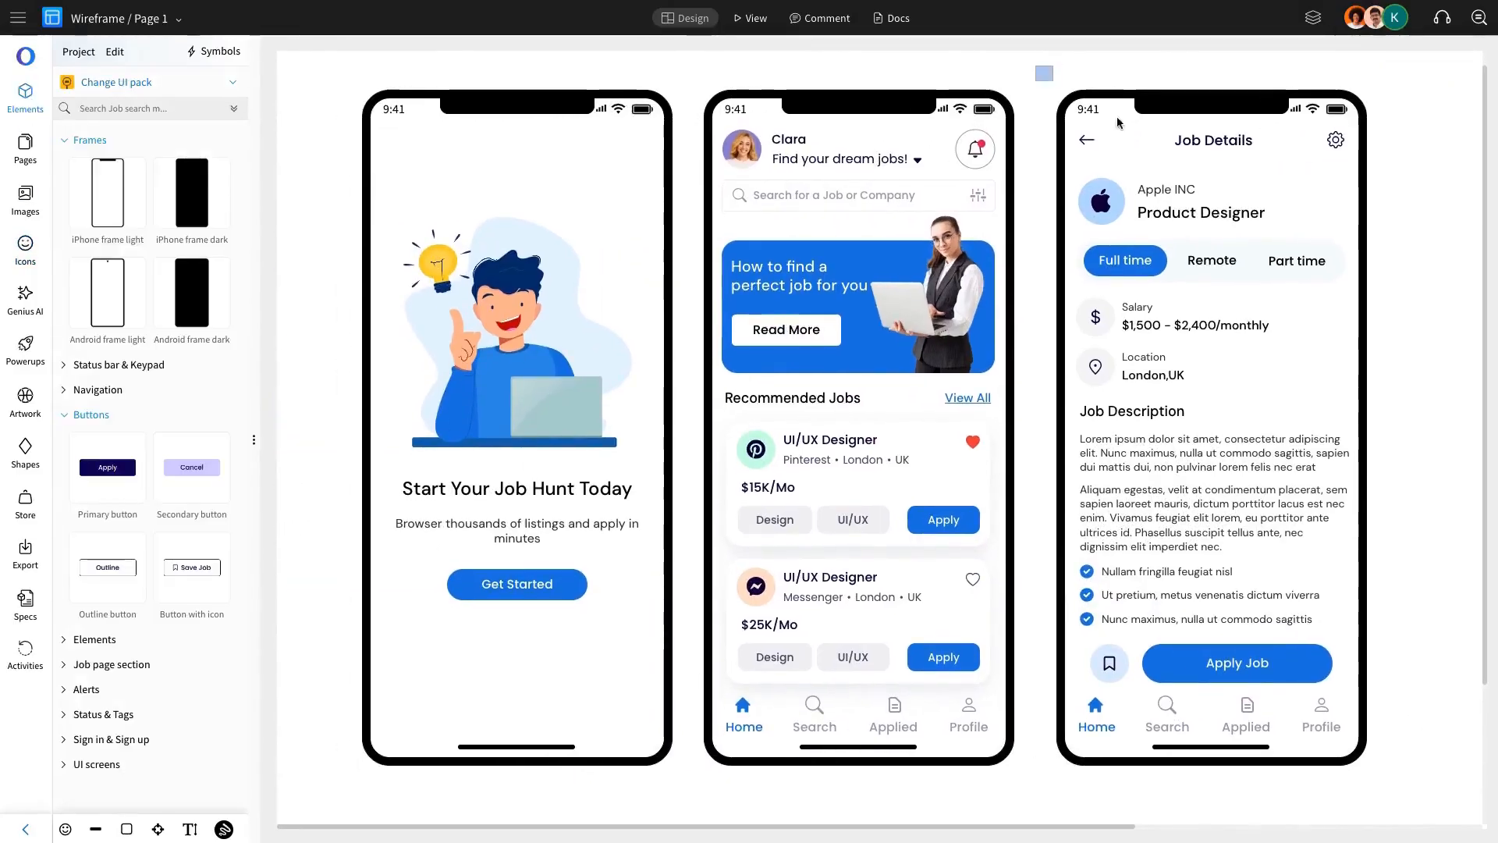
Step: Group the Job Details screen and distribute the three phone screens with equal horizontal spacing
{"action": "left_click", "coordinate": [1148, 459]}
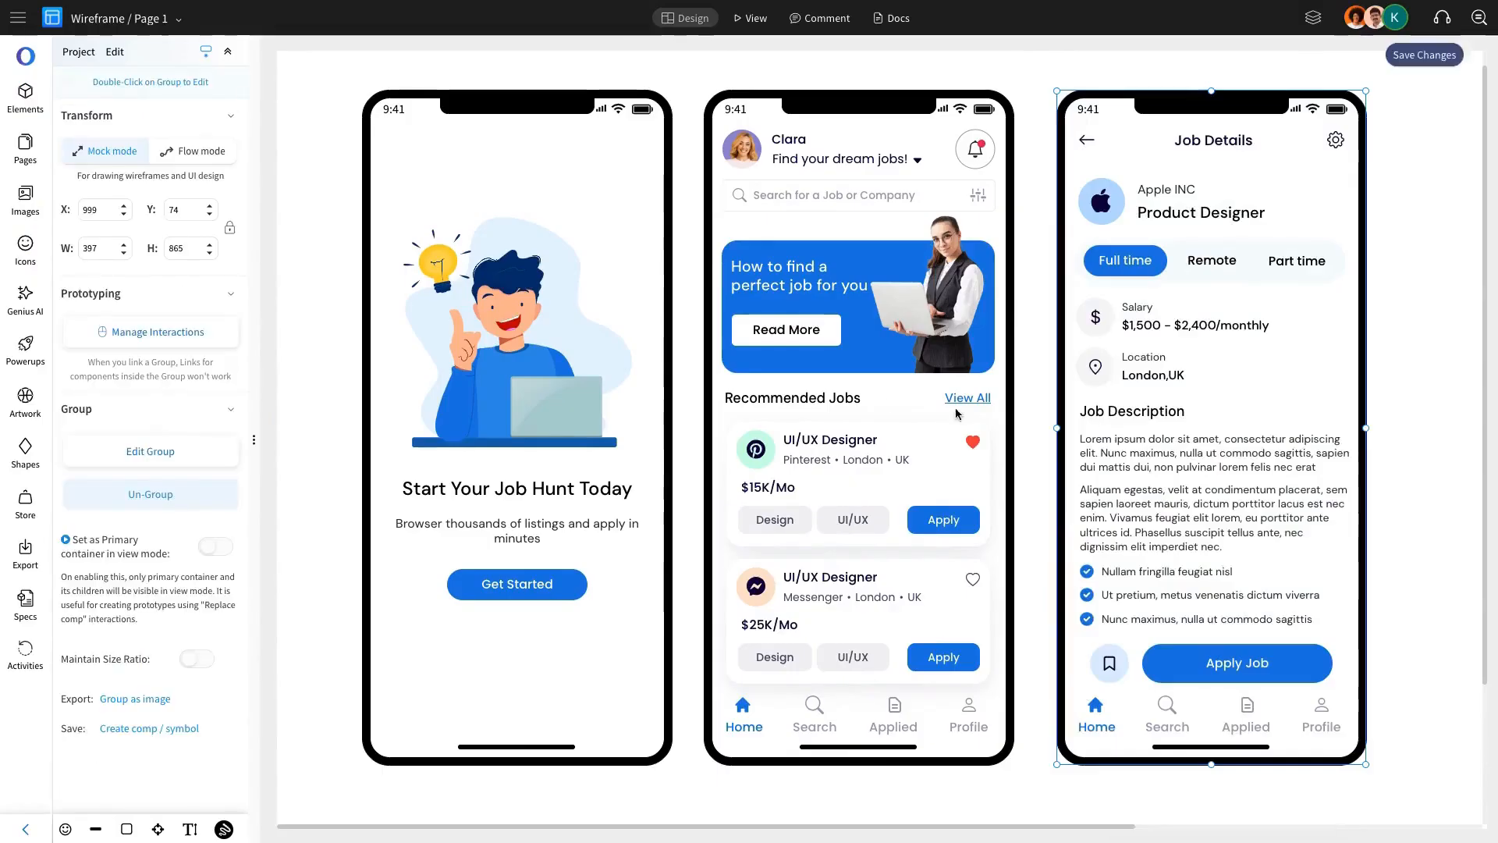
{"action": "left_click", "coordinate": [955, 414], "text": "shift"}
{"action": "left_click", "coordinate": [617, 387], "text": "shift"}
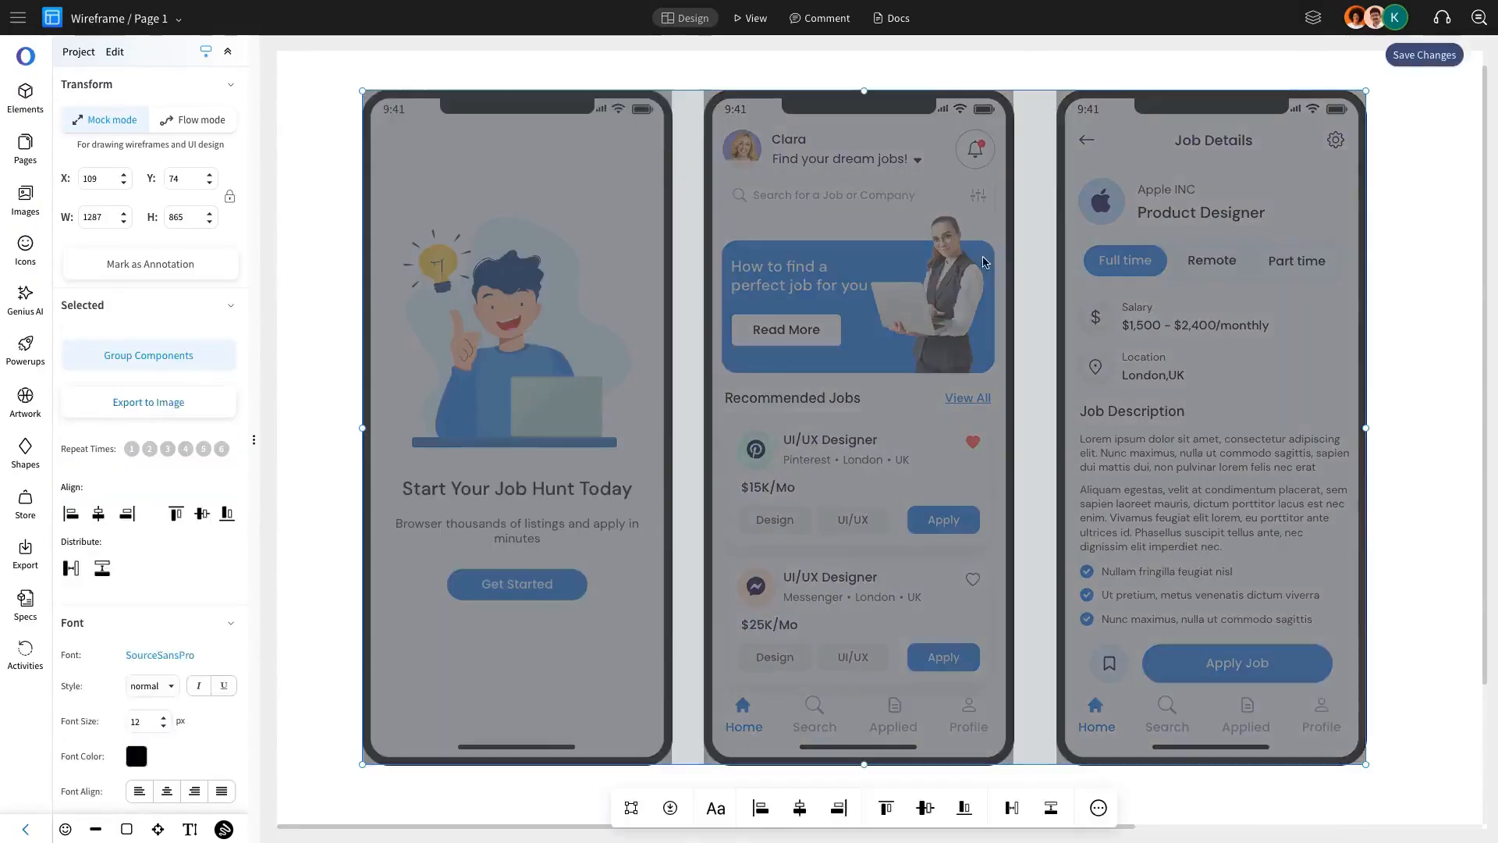
{"action": "left_click", "coordinate": [1017, 814]}
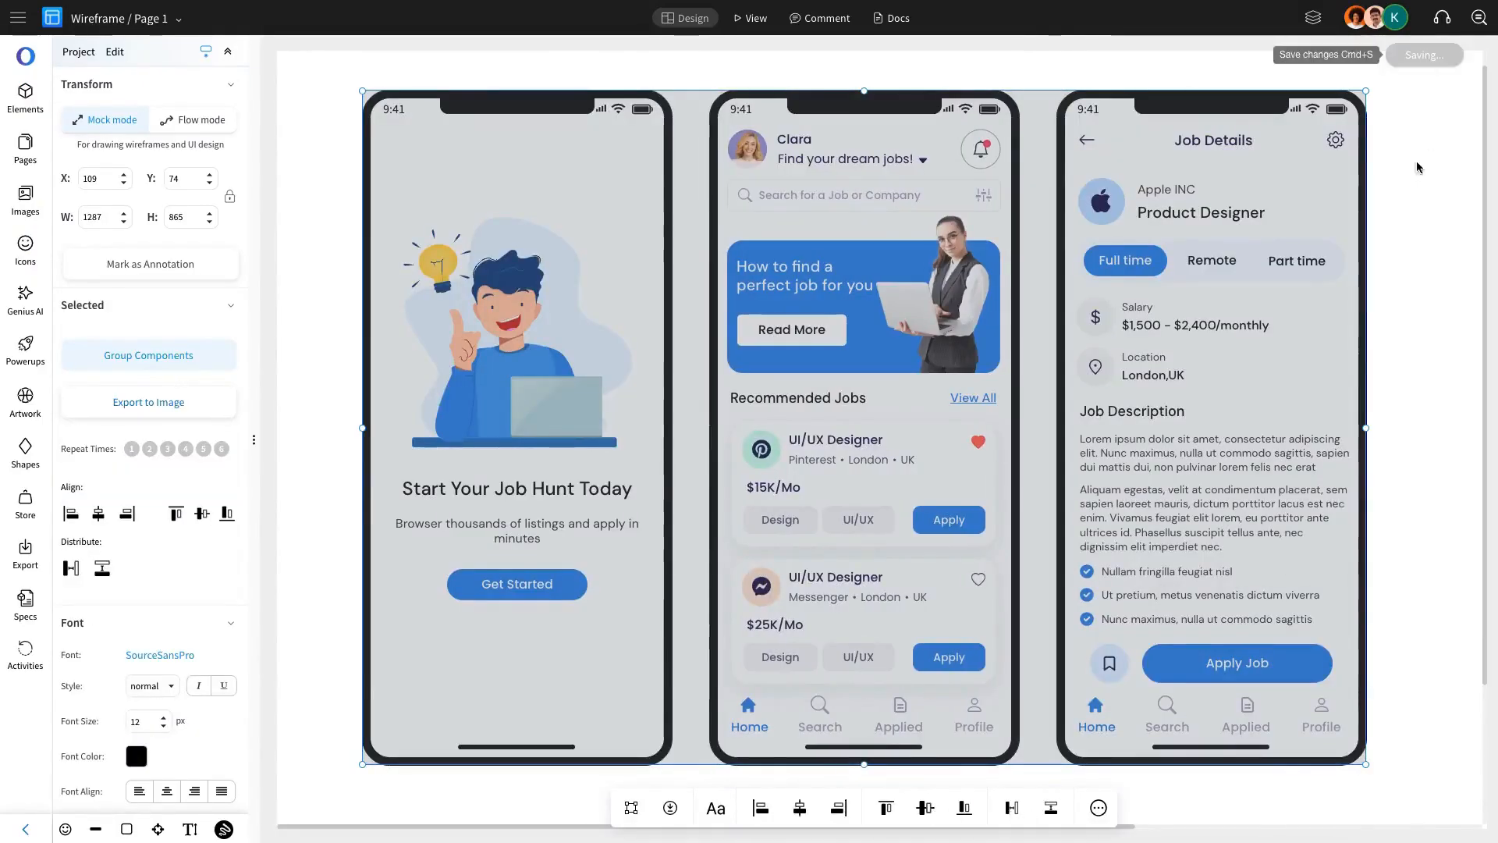
{"action": "left_click", "coordinate": [1418, 167]}
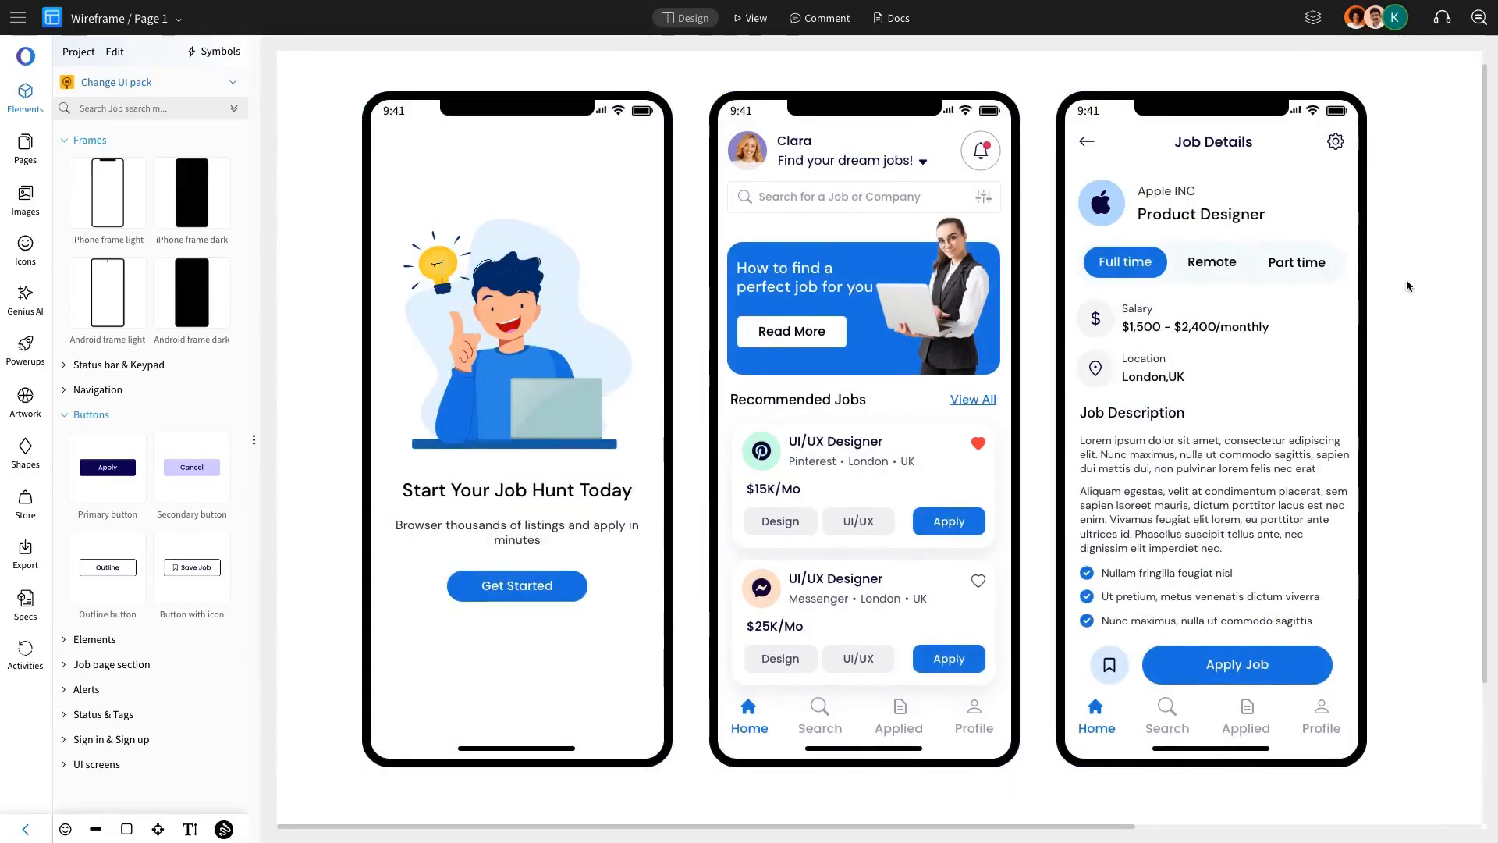